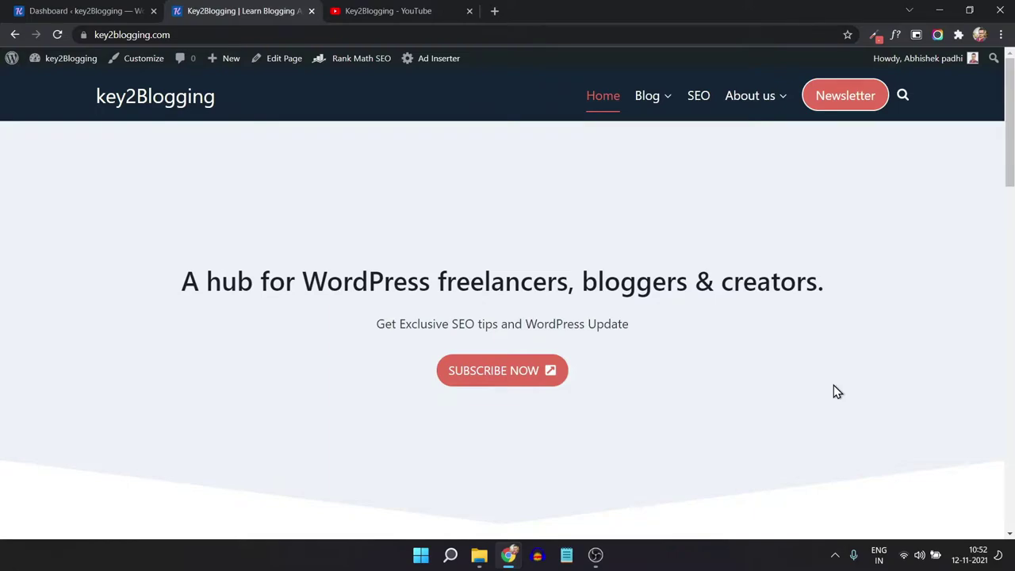
- Open the Two Factor Authentication post and scroll down to its author bio box
{"action": "scroll", "coordinate": [963, 230], "scroll_direction": "down", "scroll_amount": 3}
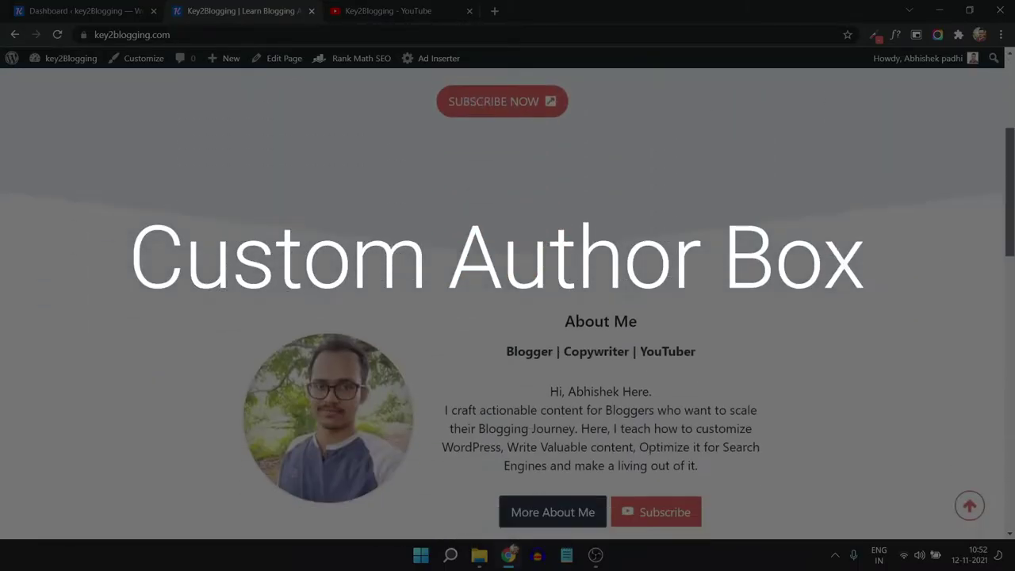
{"action": "scroll", "coordinate": [508, 301], "scroll_direction": "down", "scroll_amount": 10}
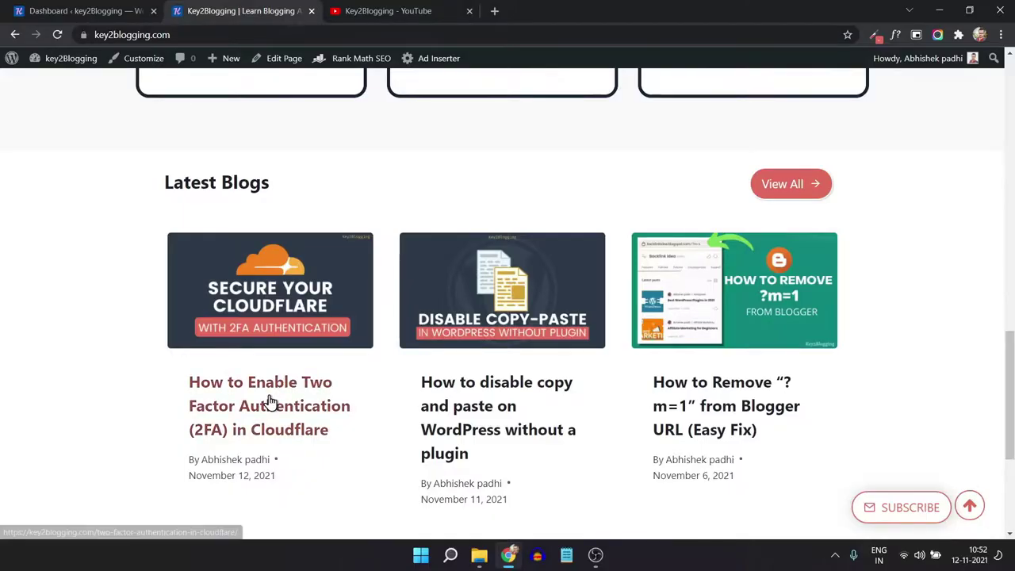
{"action": "left_click", "coordinate": [270, 402]}
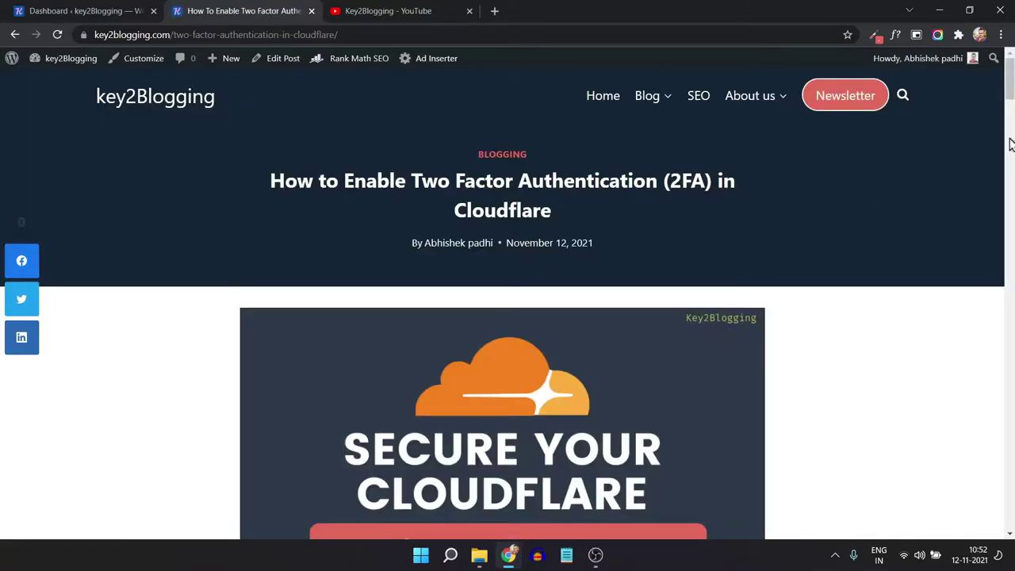
{"action": "left_click_drag", "start_coordinate": [1010, 79], "coordinate": [1009, 393]}
{"action": "scroll", "coordinate": [461, 349], "scroll_direction": "down", "scroll_amount": 4}
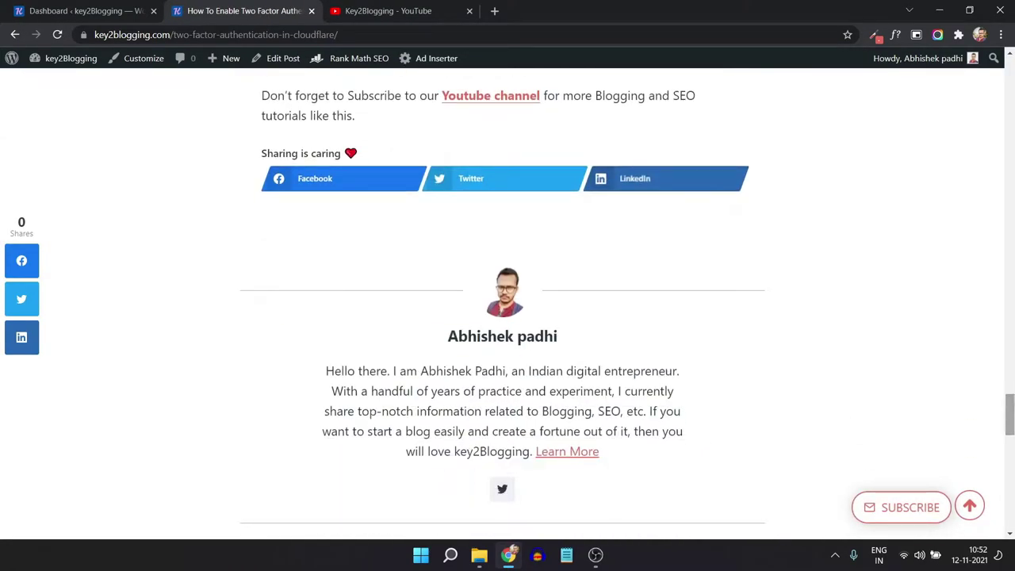
{"action": "scroll", "coordinate": [460, 349], "scroll_direction": "down", "scroll_amount": 1}
{"action": "scroll", "coordinate": [461, 349], "scroll_direction": "down", "scroll_amount": 1}
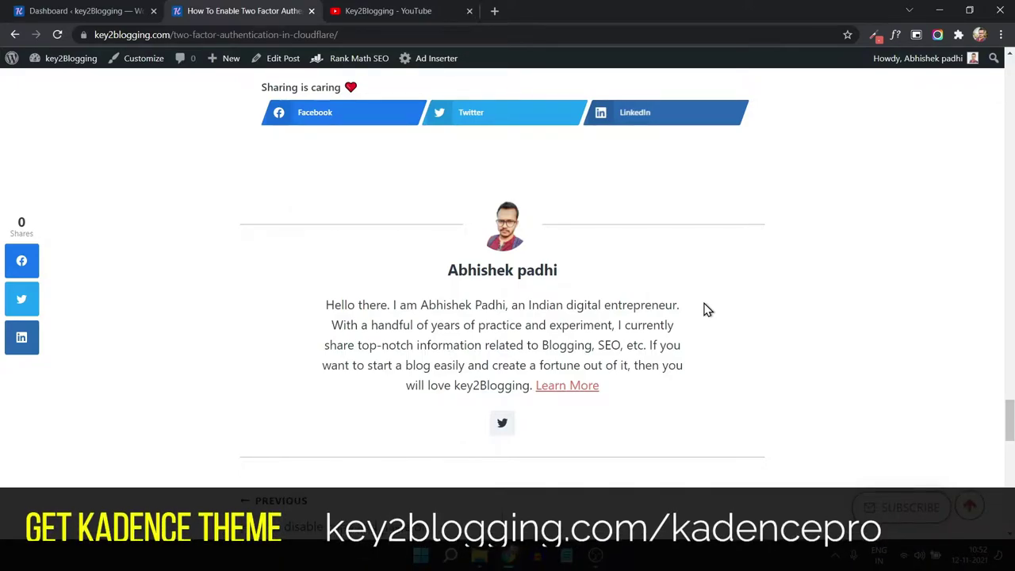
- From the admin dashboard, open Appearance > Customize
{"action": "left_click", "coordinate": [63, 11]}
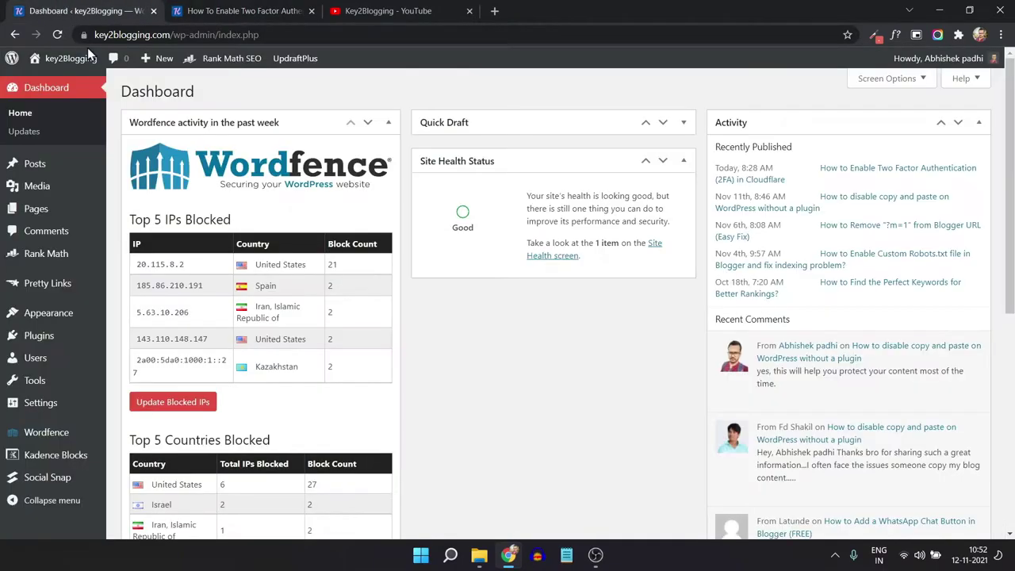
{"action": "mouse_move", "coordinate": [45, 321]}
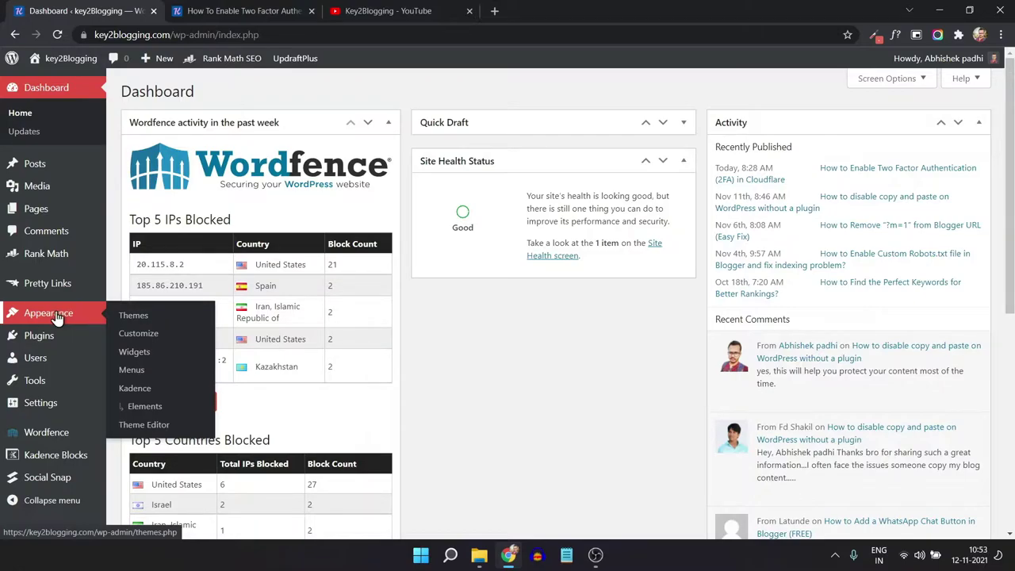
{"action": "left_click", "coordinate": [129, 333]}
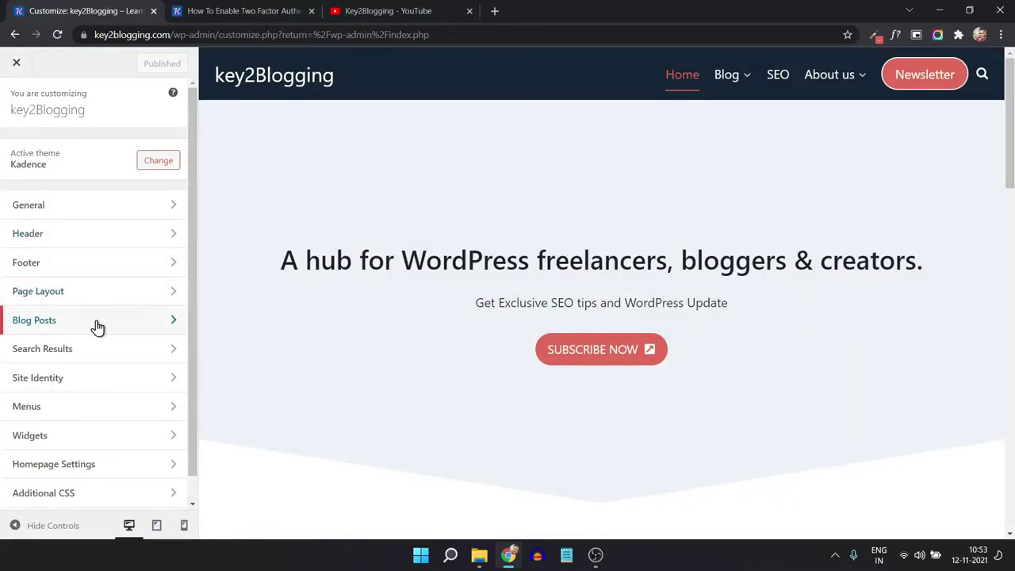
- Open Blog Posts > Single Post Layout and preview the Two Factor Authentication post
{"action": "left_click", "coordinate": [96, 326]}
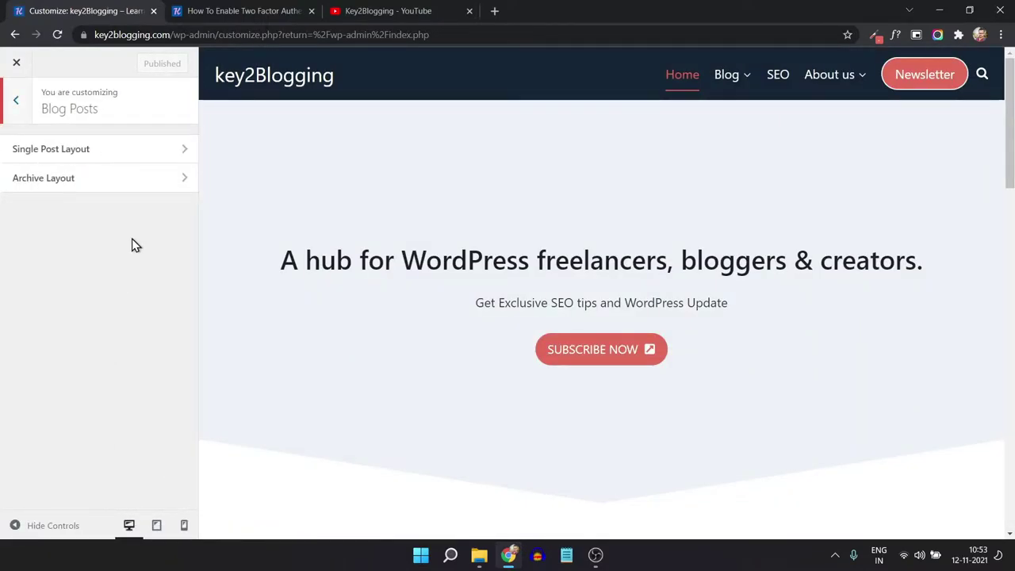
{"action": "left_click", "coordinate": [145, 151]}
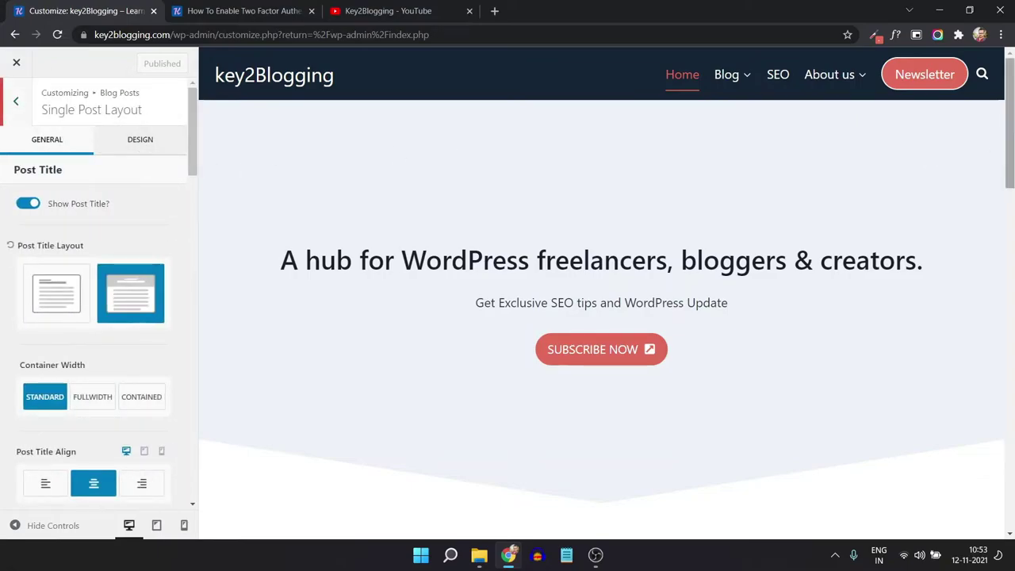
{"action": "scroll", "coordinate": [1009, 237], "scroll_direction": "down", "scroll_amount": 8}
{"action": "scroll", "coordinate": [603, 293], "scroll_direction": "down", "scroll_amount": 5}
{"action": "scroll", "coordinate": [447, 292], "scroll_direction": "up", "scroll_amount": 2}
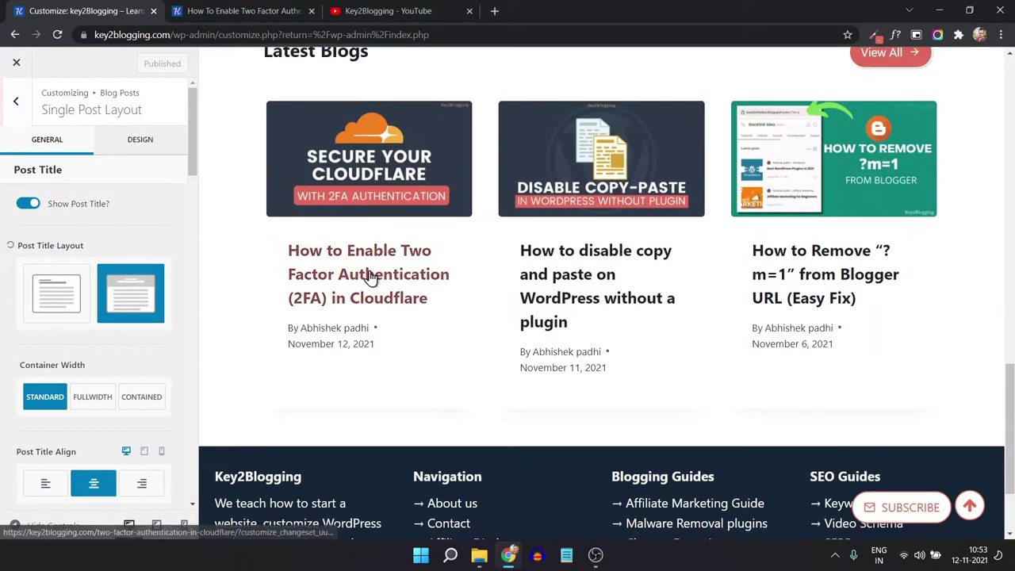
{"action": "left_click", "coordinate": [372, 275]}
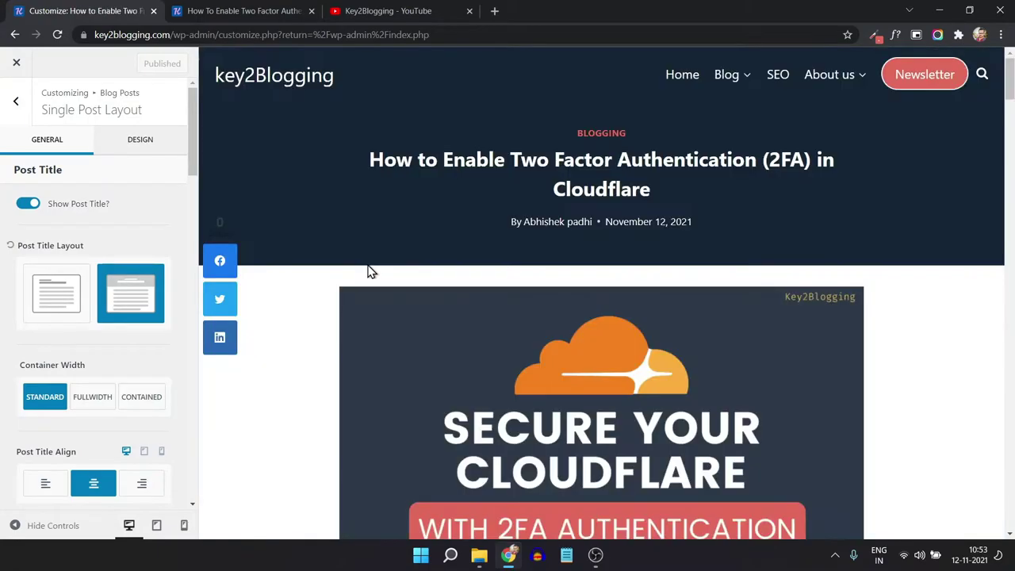
{"action": "left_click_drag", "start_coordinate": [1010, 109], "coordinate": [1009, 440]}
{"action": "scroll", "coordinate": [210, 300], "scroll_direction": "up", "scroll_amount": 3}
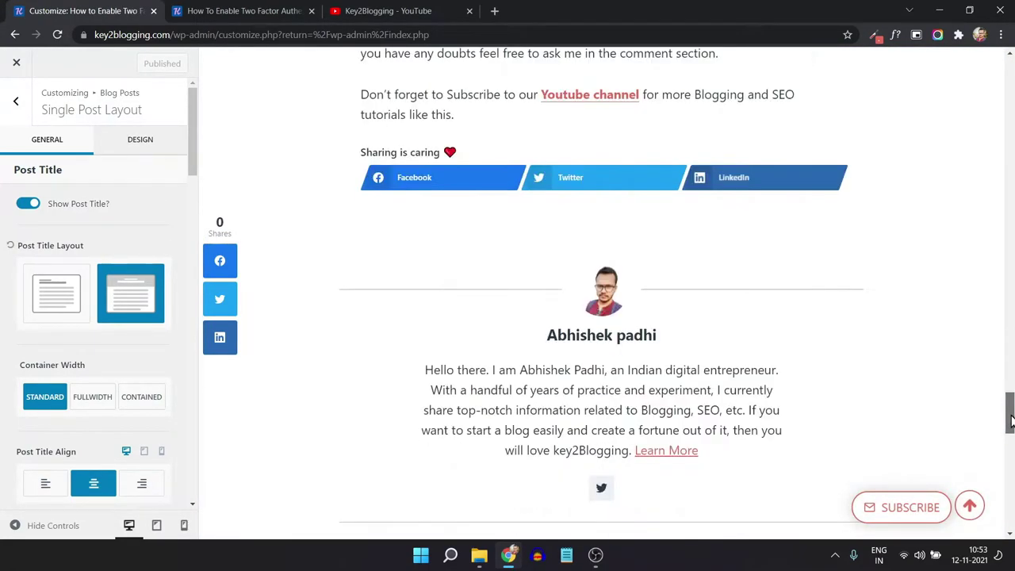
{"action": "scroll", "coordinate": [83, 309], "scroll_direction": "down", "scroll_amount": 8}
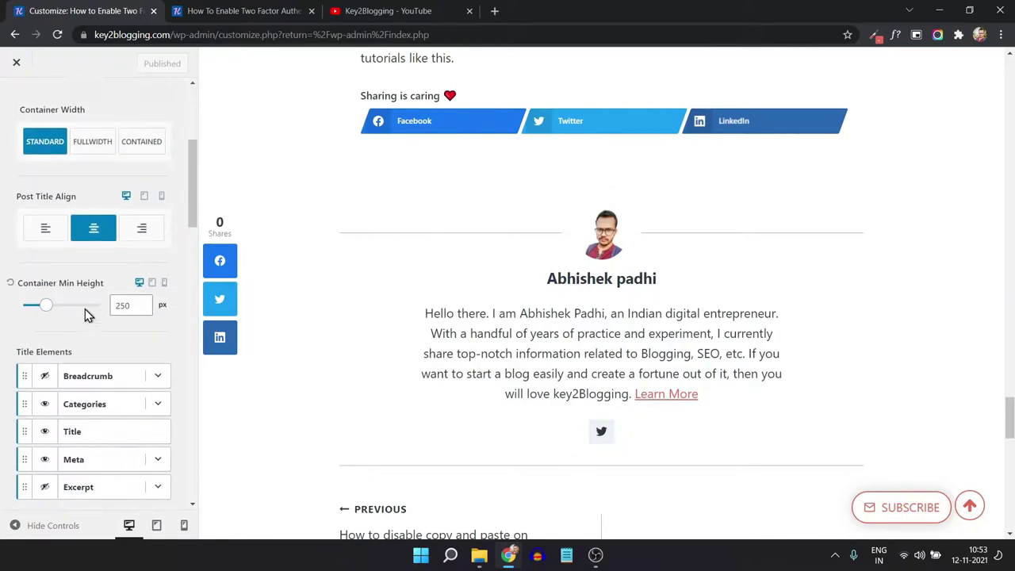
{"action": "scroll", "coordinate": [87, 333], "scroll_direction": "down", "scroll_amount": 8}
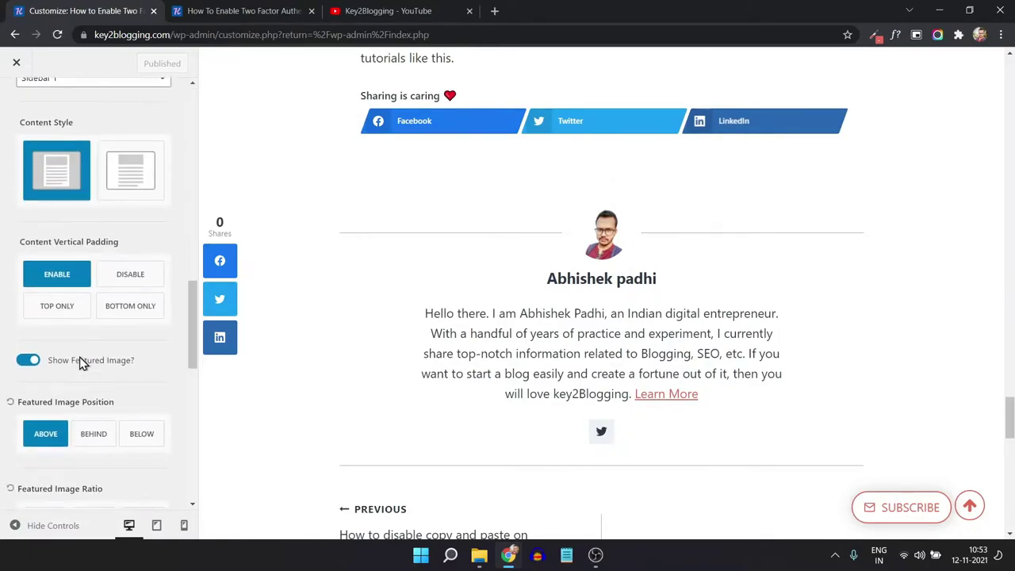
{"action": "scroll", "coordinate": [86, 343], "scroll_direction": "down", "scroll_amount": 2}
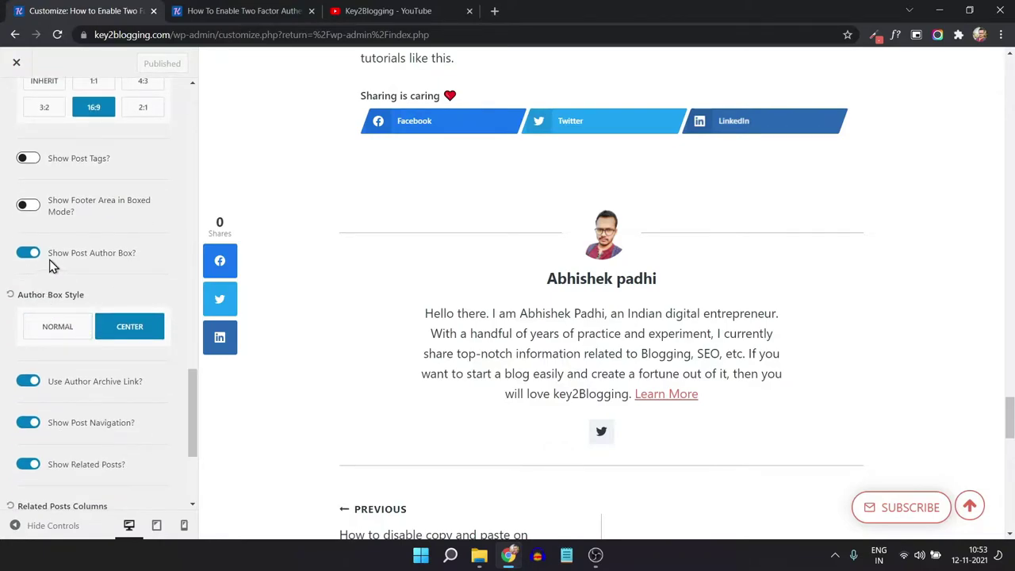
- Switch off Show Post Author Box, publish the change, and exit the Customizer
{"action": "left_click", "coordinate": [26, 255]}
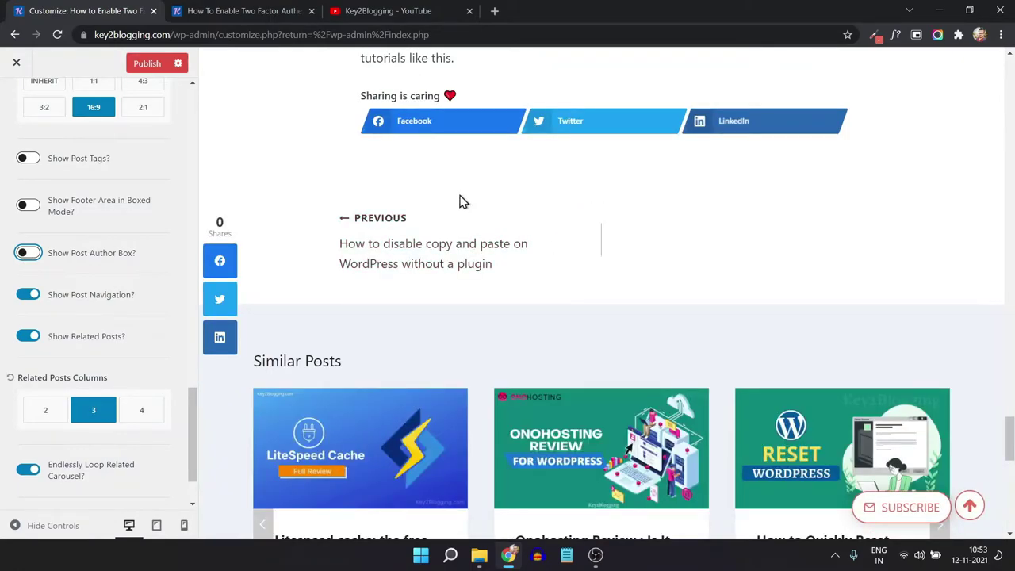
{"action": "left_click", "coordinate": [21, 254]}
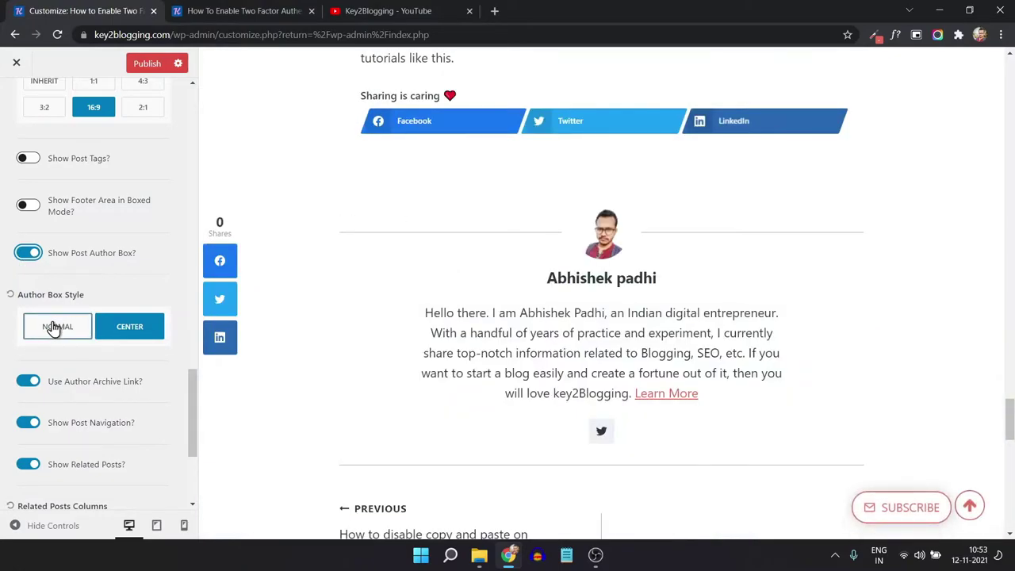
{"action": "left_click", "coordinate": [53, 329]}
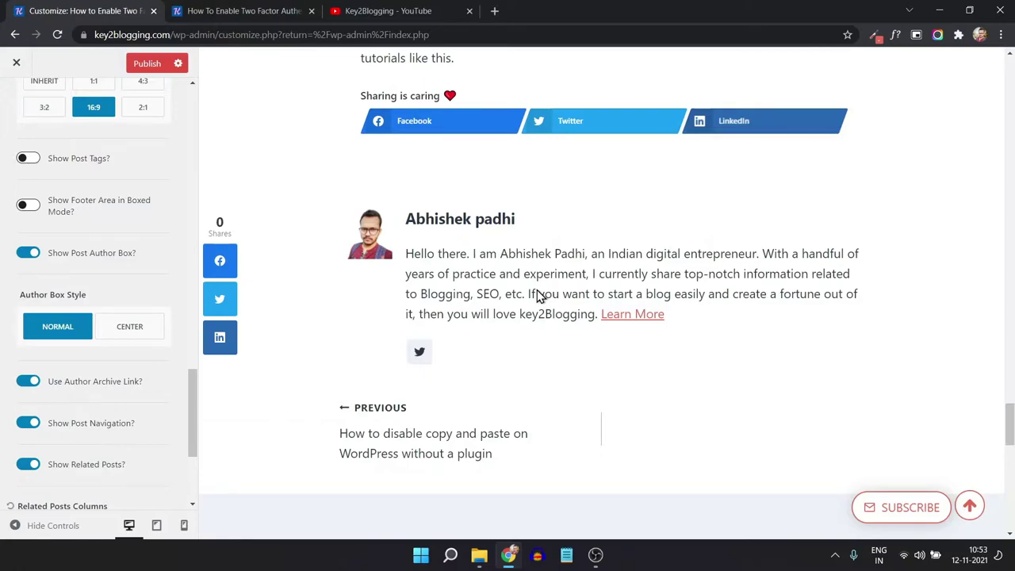
{"action": "left_click", "coordinate": [129, 326]}
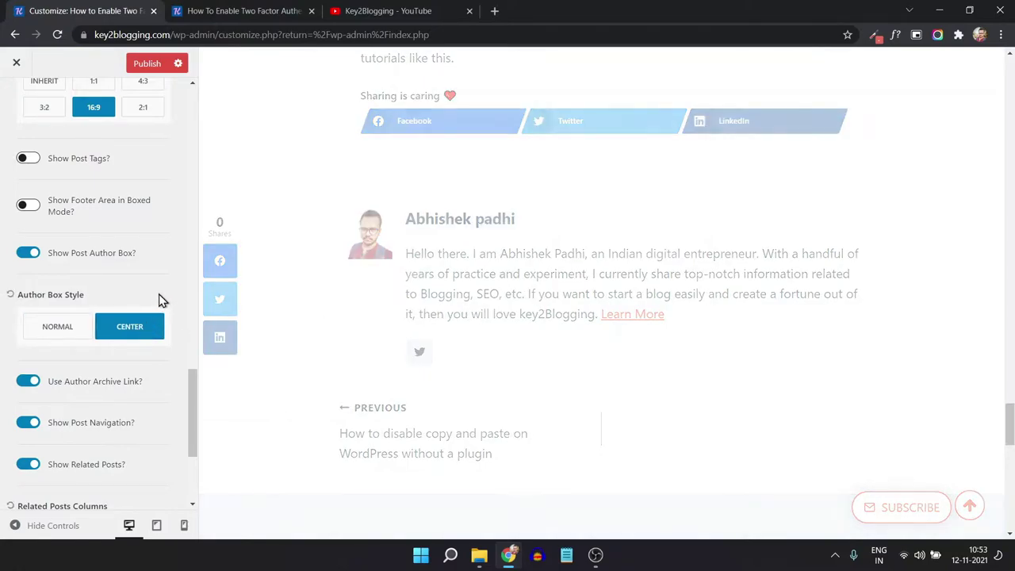
{"action": "left_click", "coordinate": [29, 255]}
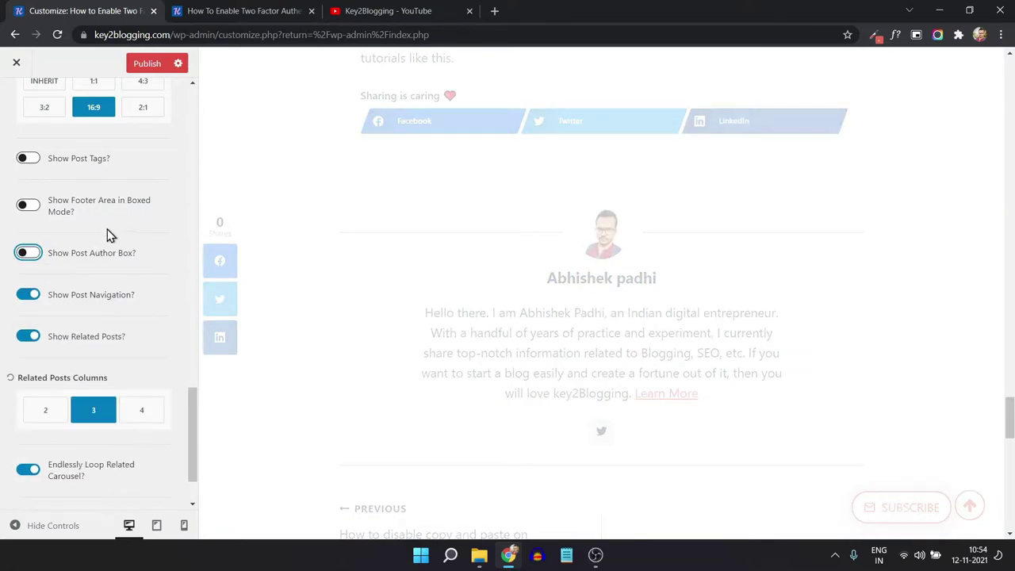
{"action": "left_click", "coordinate": [147, 65]}
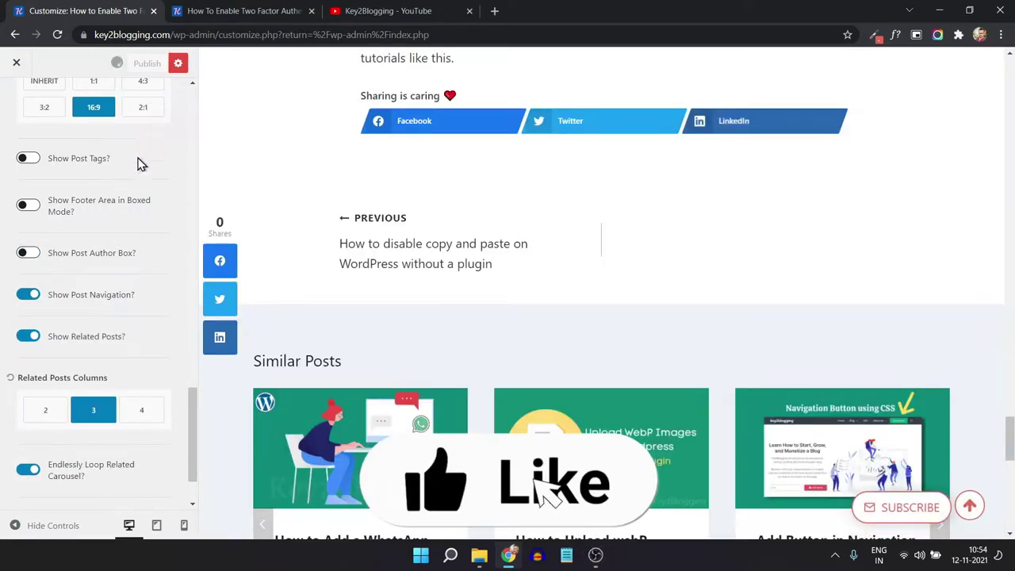
{"action": "left_click", "coordinate": [18, 65]}
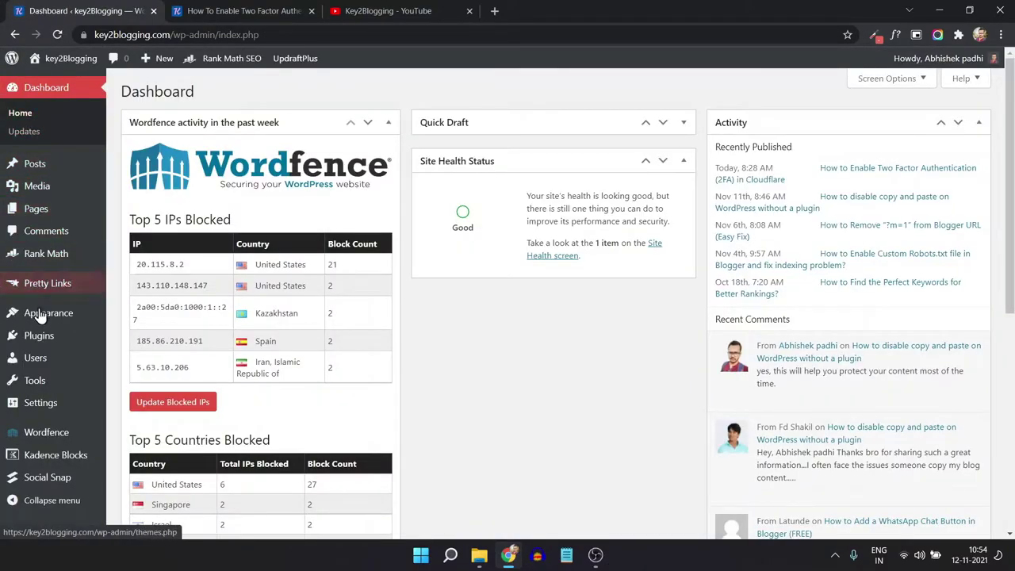
- Go to Appearance > Elements and start a new element with Add New
{"action": "mouse_move", "coordinate": [63, 316]}
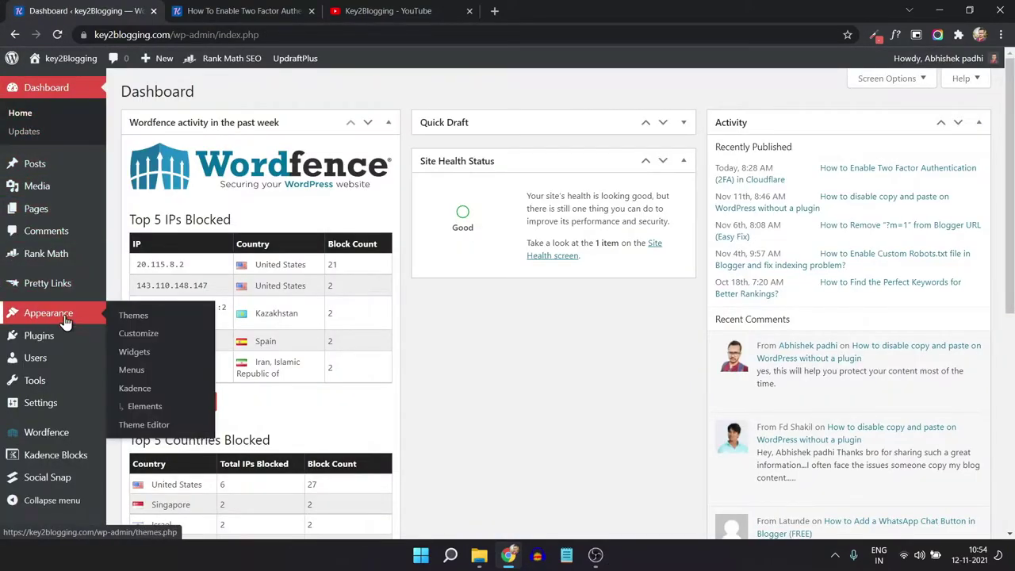
{"action": "left_click", "coordinate": [143, 407]}
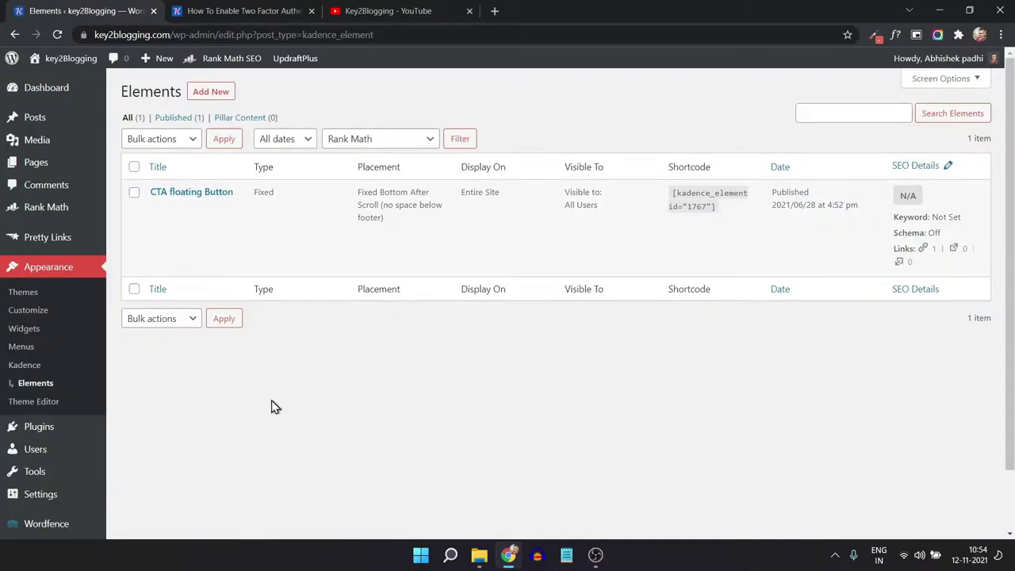
{"action": "left_click", "coordinate": [204, 93]}
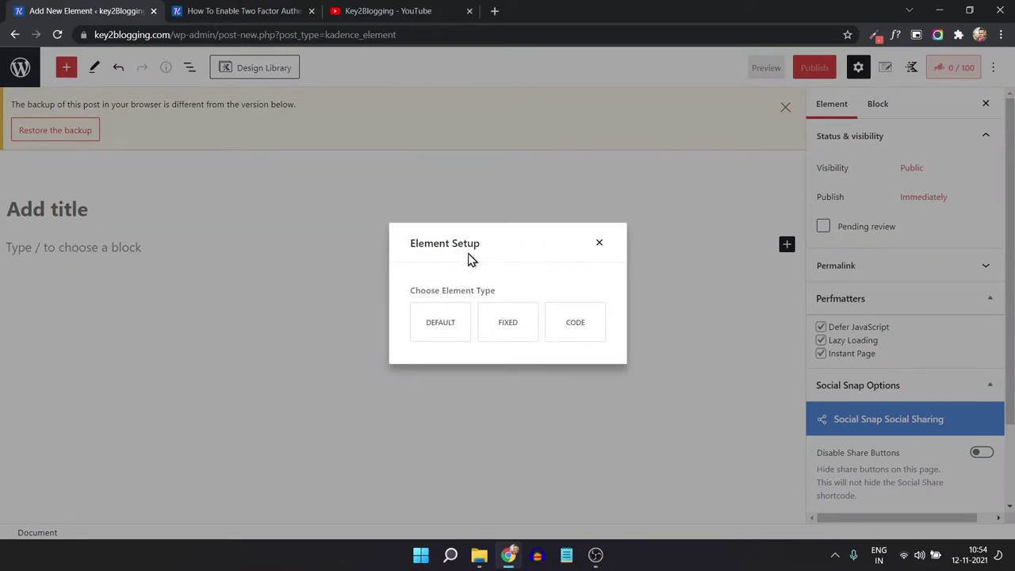
- Choose the Default element type and title the element 'Custom author Box'
{"action": "left_click", "coordinate": [440, 323]}
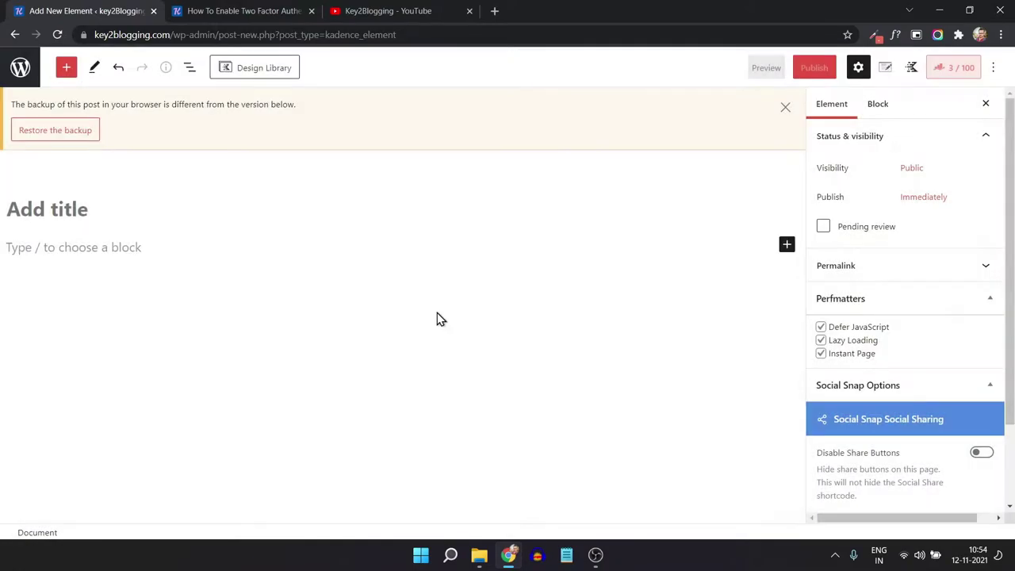
{"action": "left_click", "coordinate": [785, 107]}
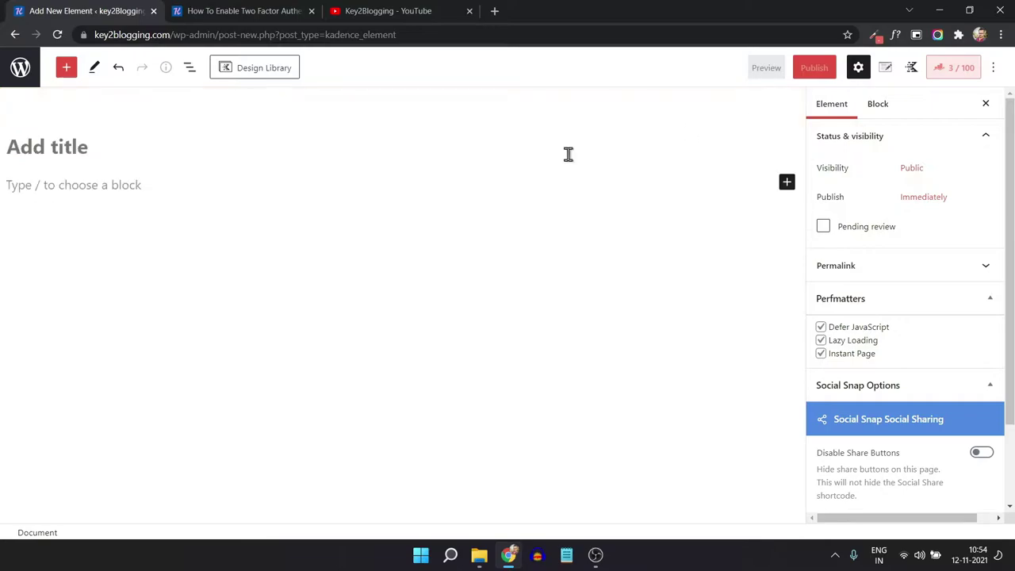
{"action": "left_click", "coordinate": [55, 144]}
{"action": "type", "text": "C"}
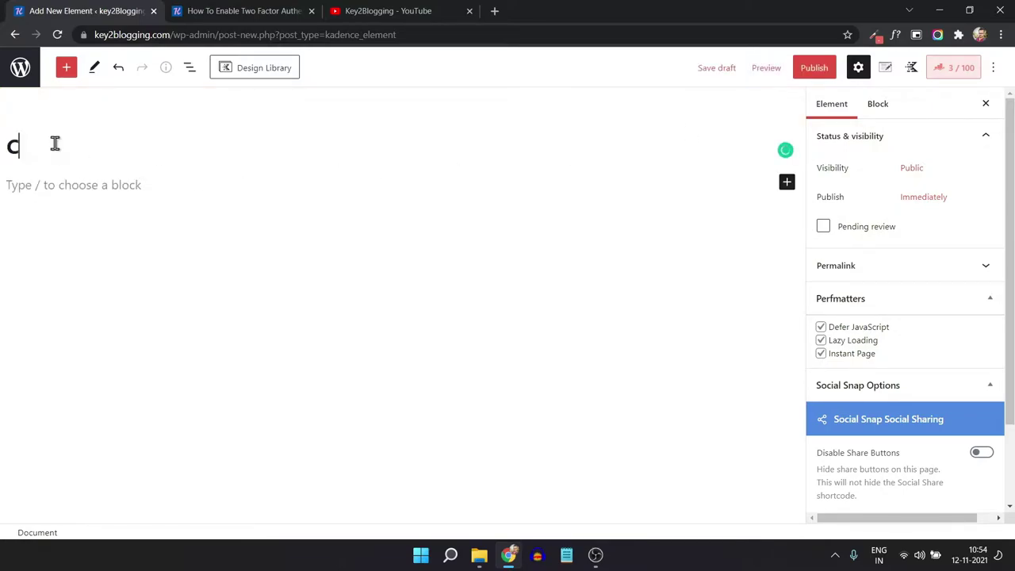
{"action": "type", "text": "ustom author Box"}
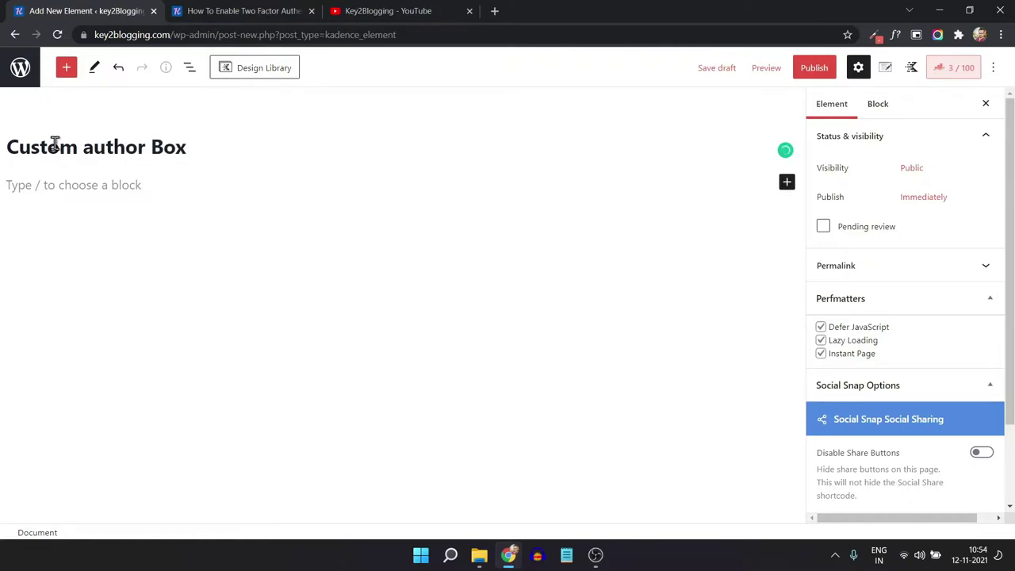
{"action": "key", "text": "Return"}
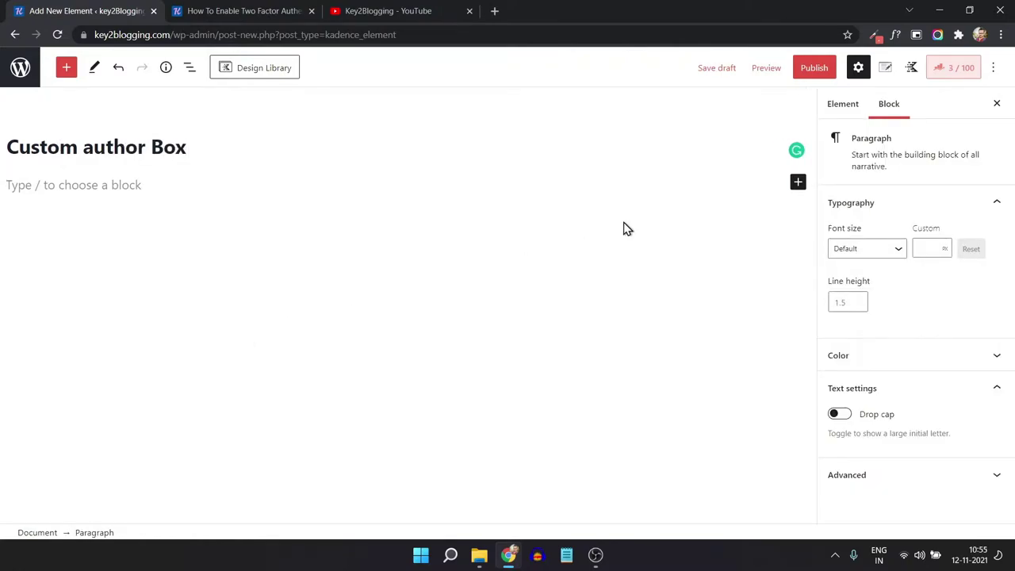
- Insert a Row Layout block using the Two: Right Heavy 33/66 column split
{"action": "left_click", "coordinate": [798, 182]}
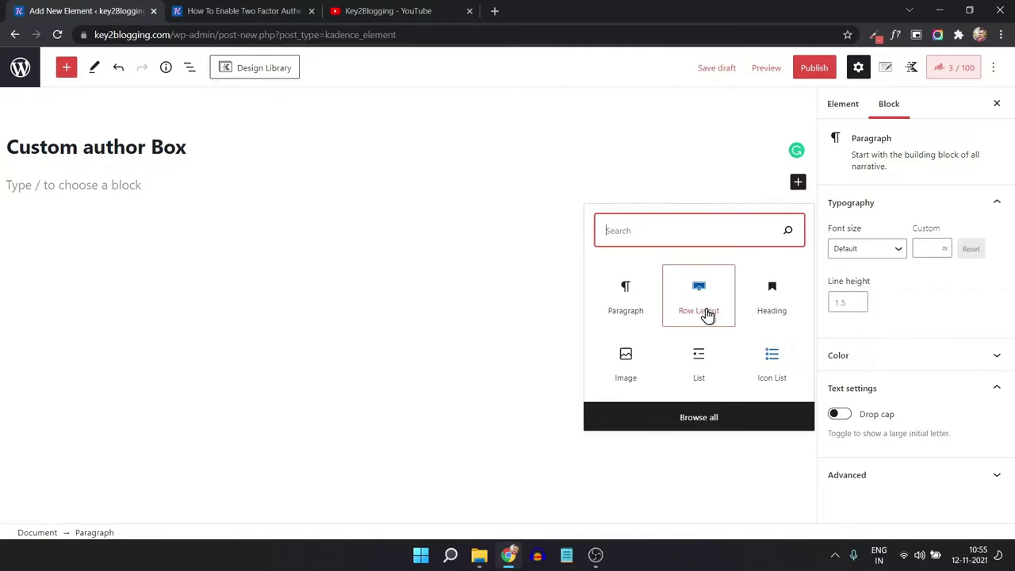
{"action": "left_click", "coordinate": [698, 304]}
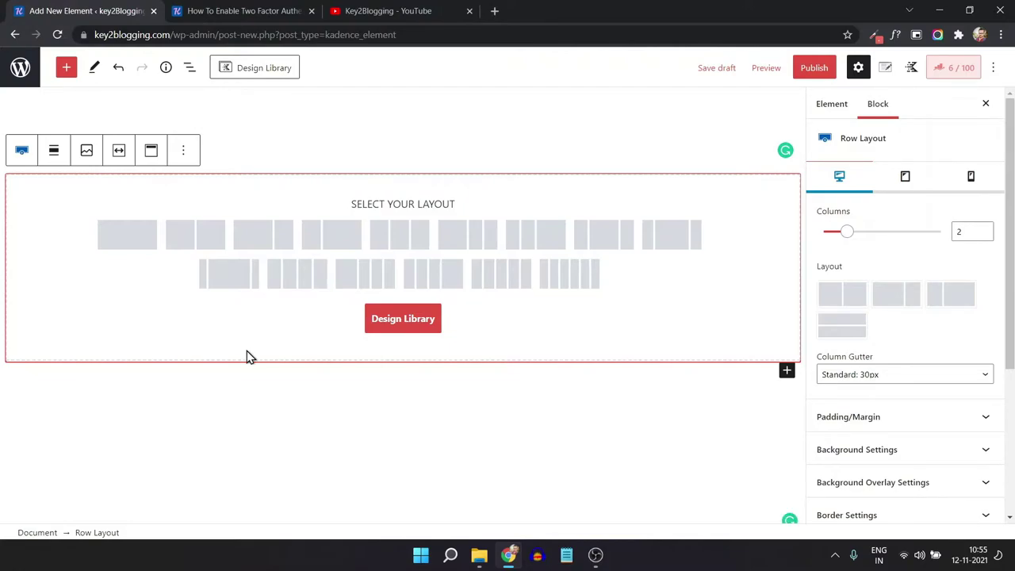
{"action": "left_click", "coordinate": [322, 236]}
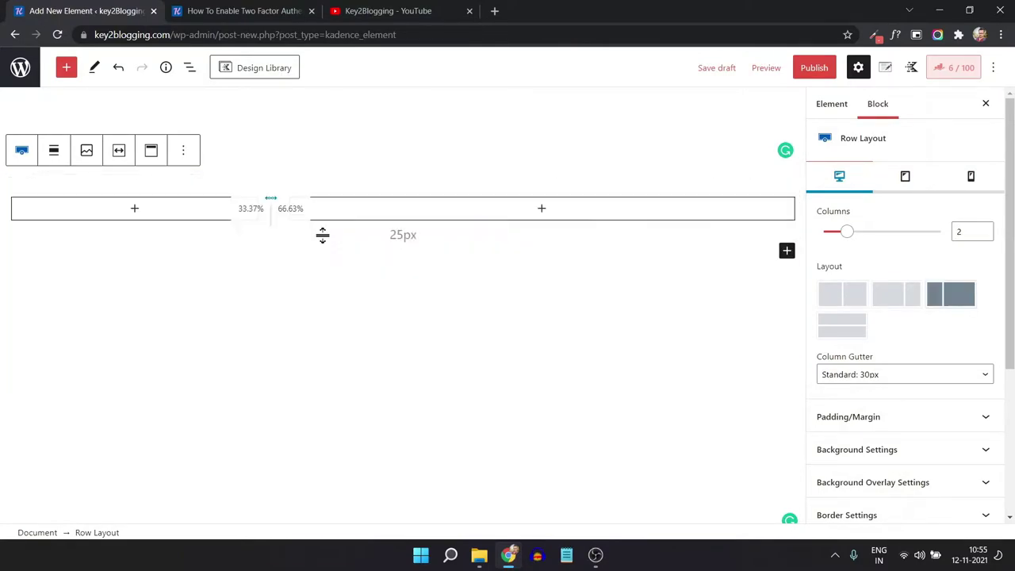
{"action": "left_click", "coordinate": [133, 214]}
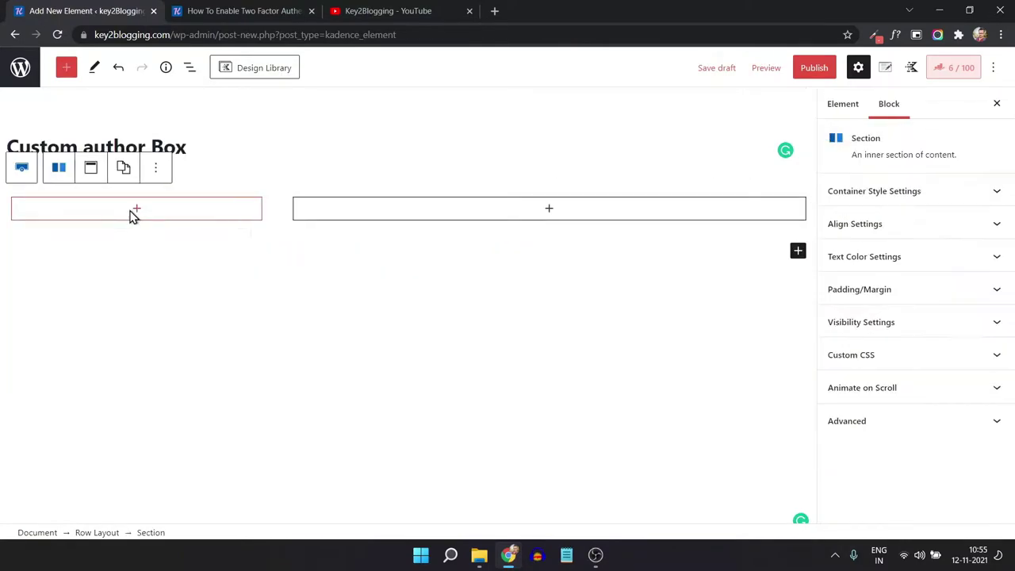
{"action": "left_click", "coordinate": [134, 212]}
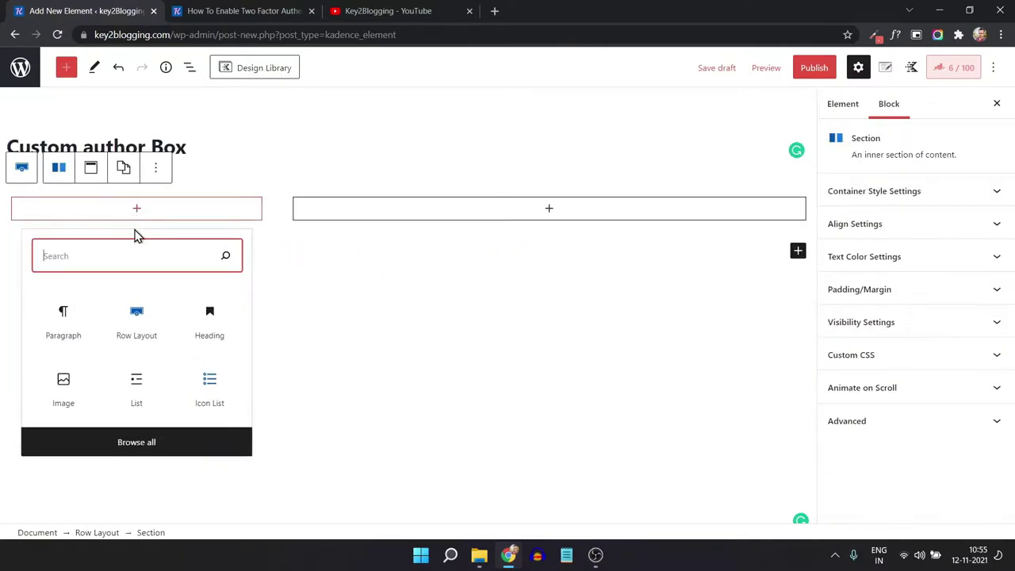
- Insert profile-pic-1.jpg from the Media Library into the left column
{"action": "left_click", "coordinate": [63, 394]}
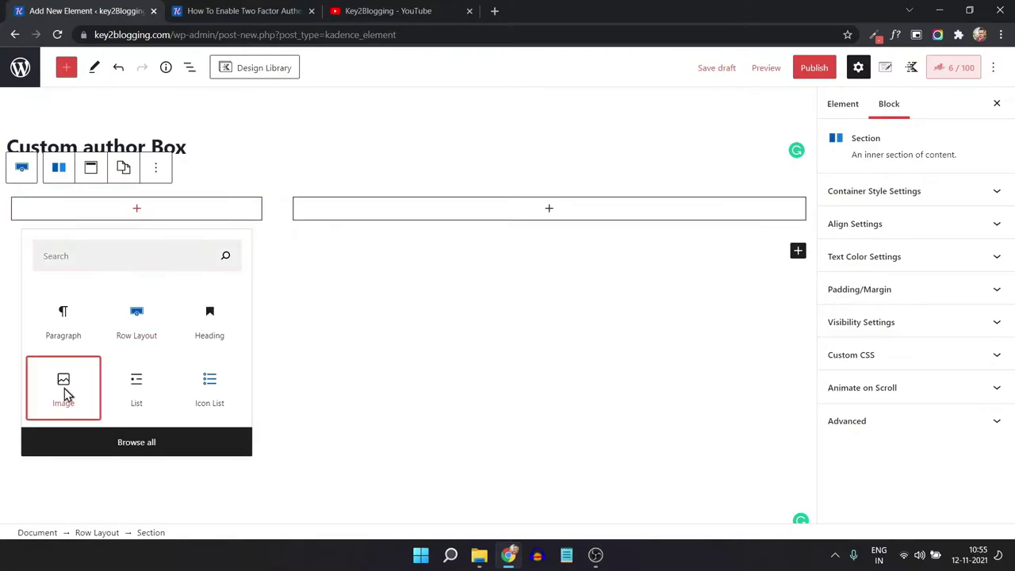
{"action": "left_click", "coordinate": [60, 281]}
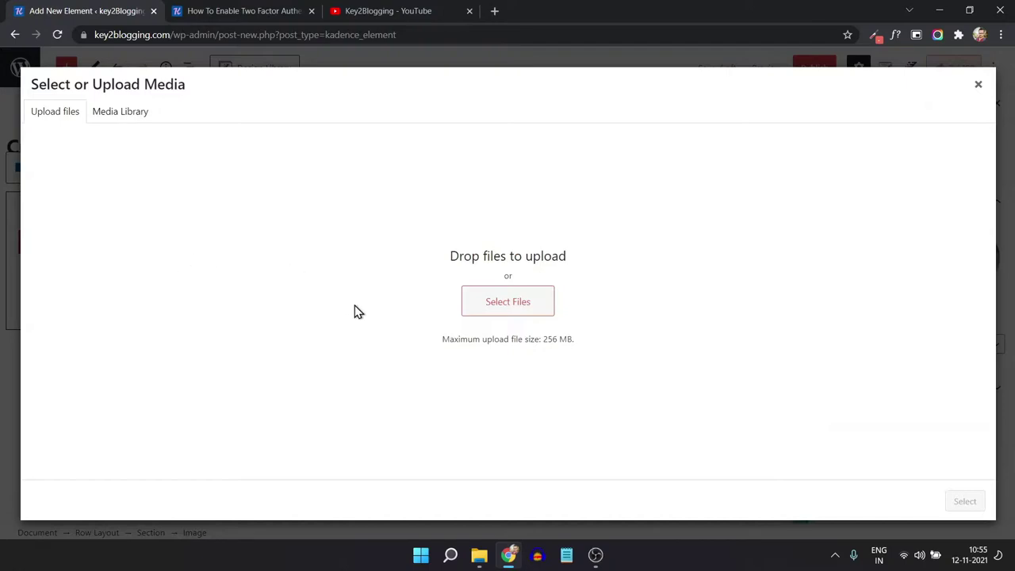
{"action": "left_click", "coordinate": [111, 117]}
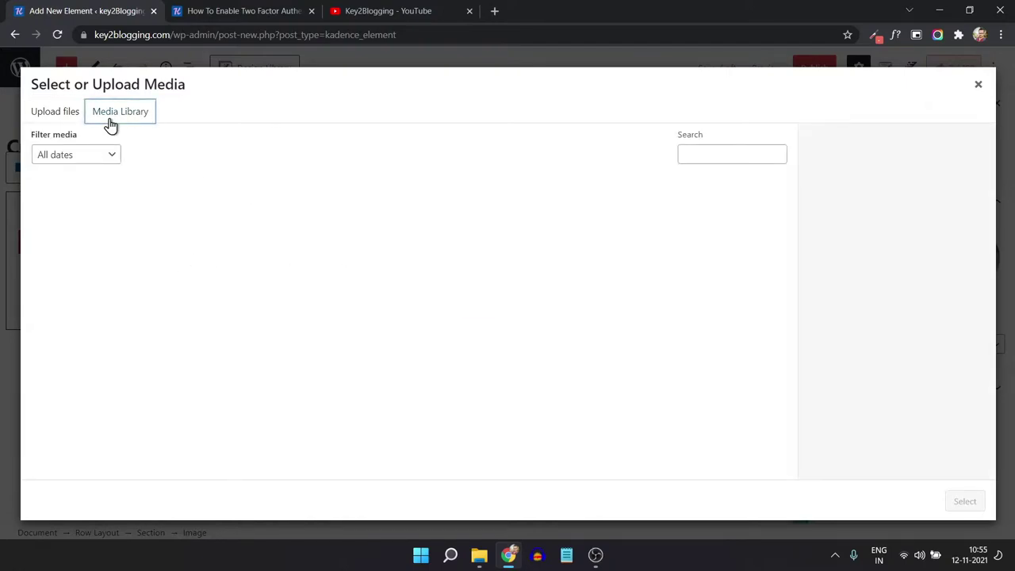
{"action": "left_click", "coordinate": [696, 154]}
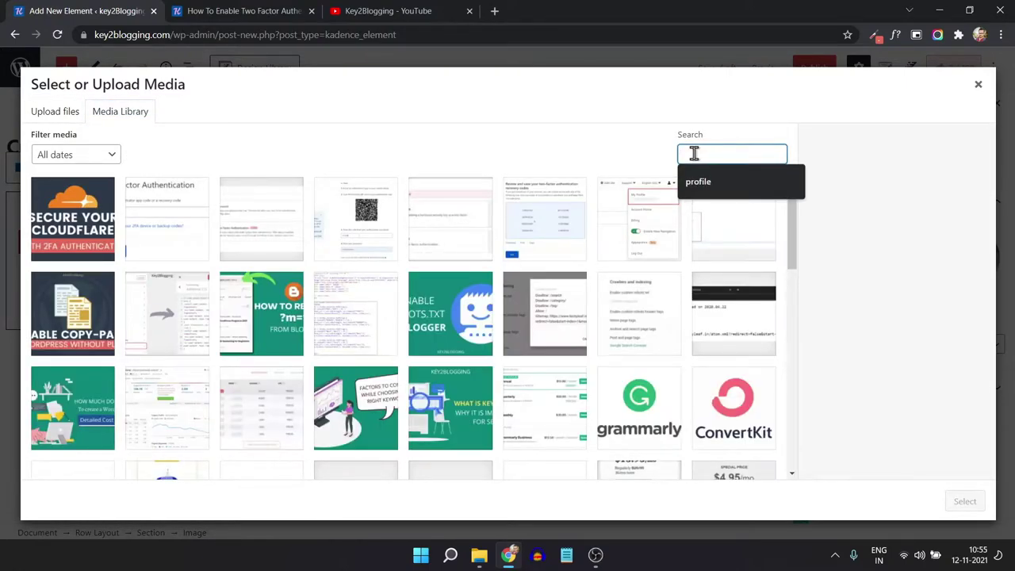
{"action": "left_click", "coordinate": [706, 180]}
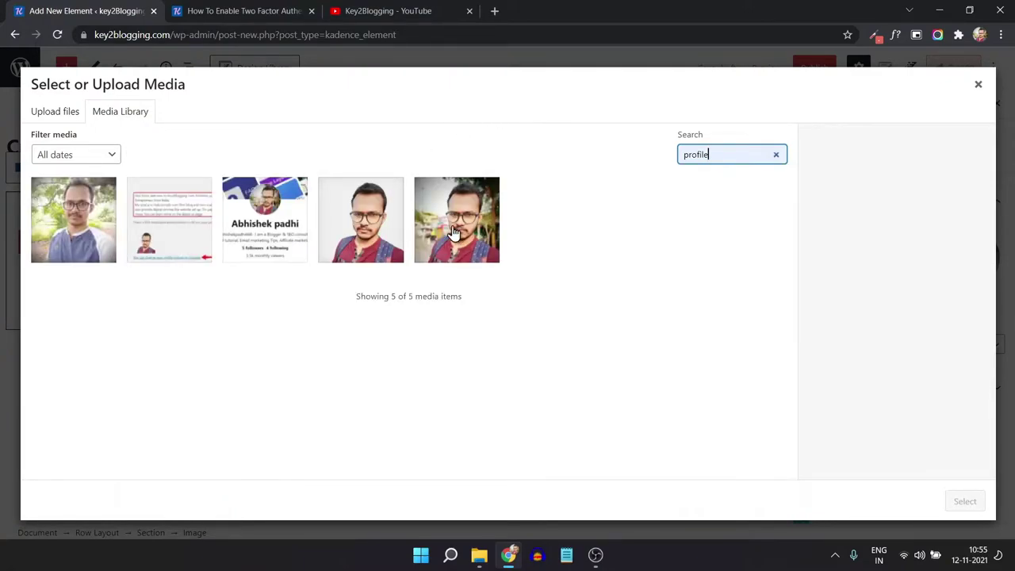
{"action": "left_click", "coordinate": [467, 232]}
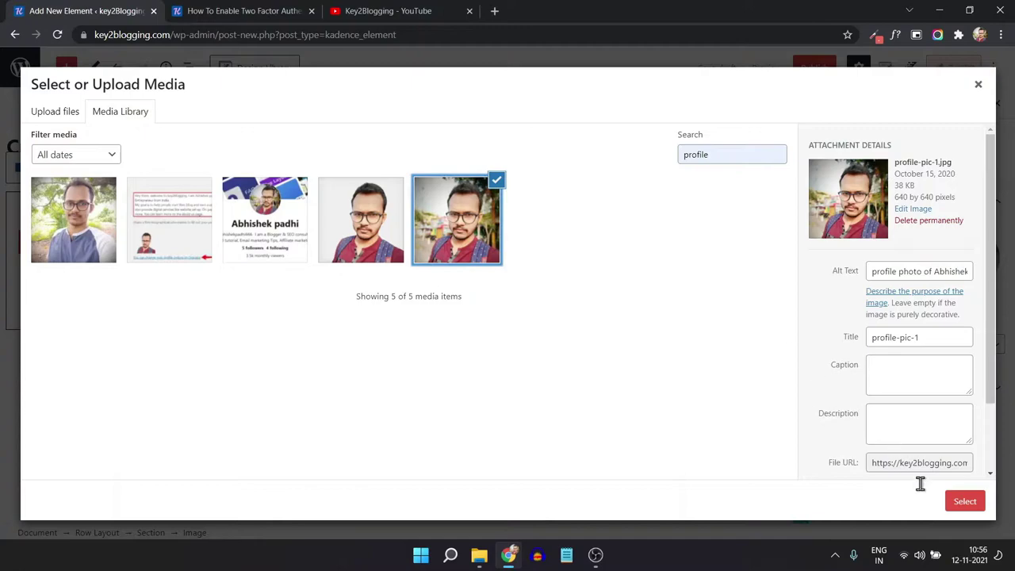
{"action": "left_click", "coordinate": [965, 501]}
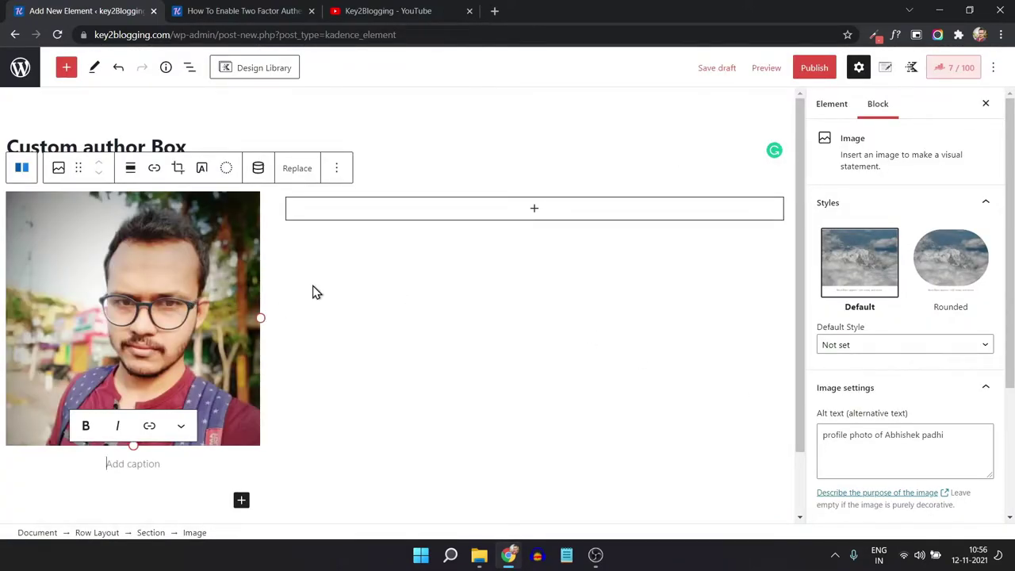
- Make the photo Rounded at 25% size (160 × 160), aligned center
{"action": "left_click", "coordinate": [958, 279]}
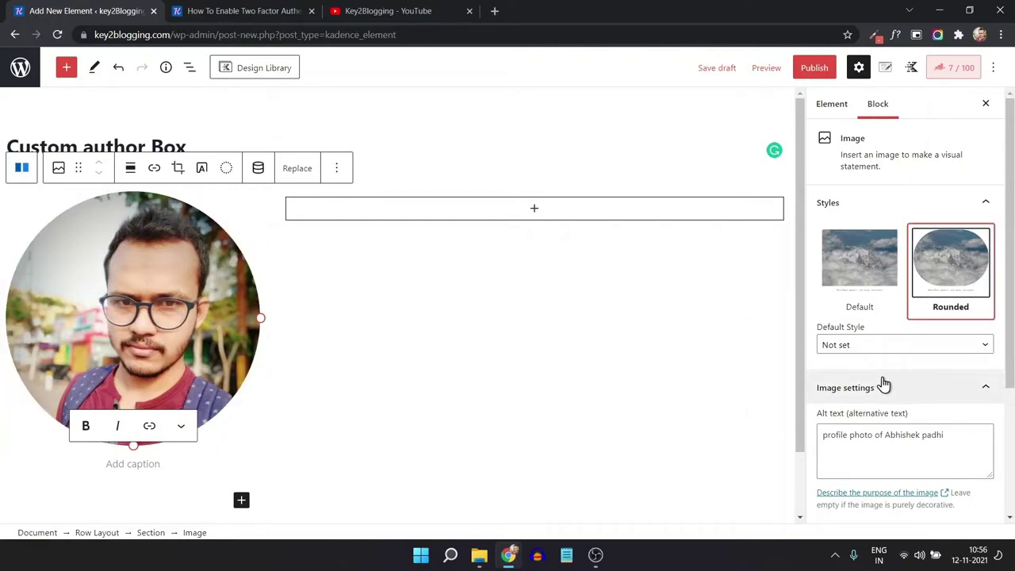
{"action": "scroll", "coordinate": [889, 381], "scroll_direction": "down", "scroll_amount": 3}
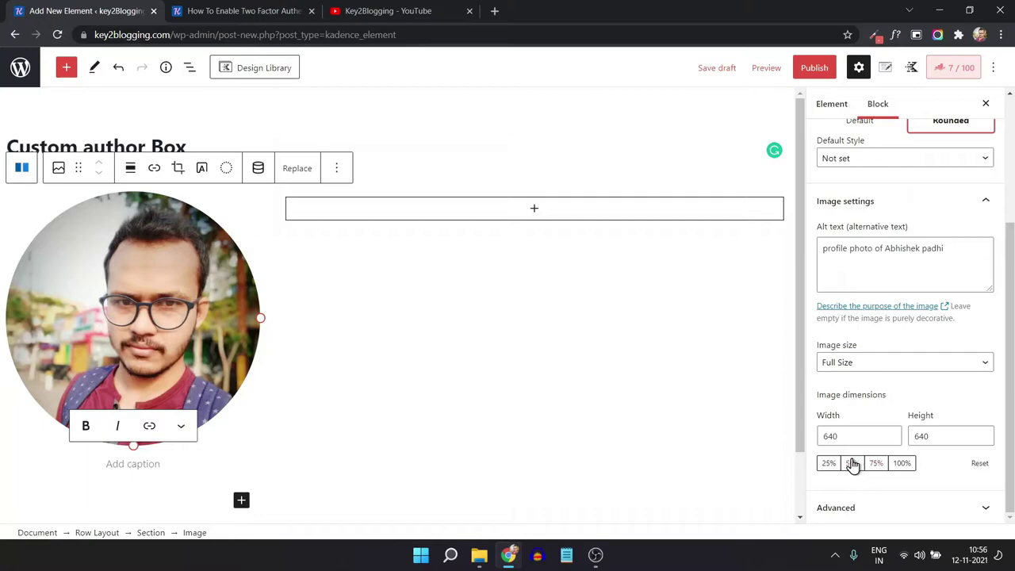
{"action": "left_click", "coordinate": [829, 466]}
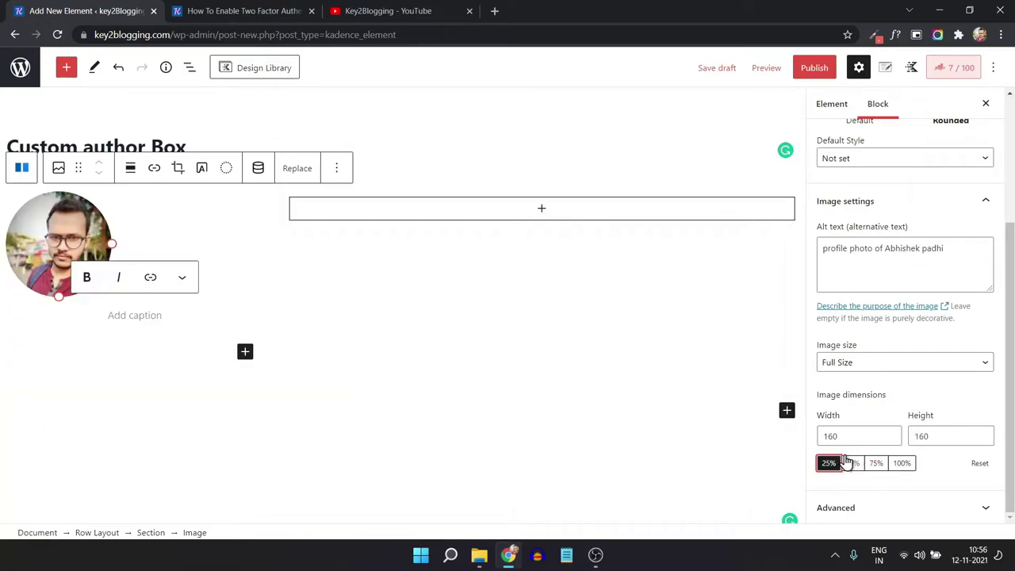
{"action": "left_click", "coordinate": [132, 169]}
{"action": "left_click", "coordinate": [153, 235]}
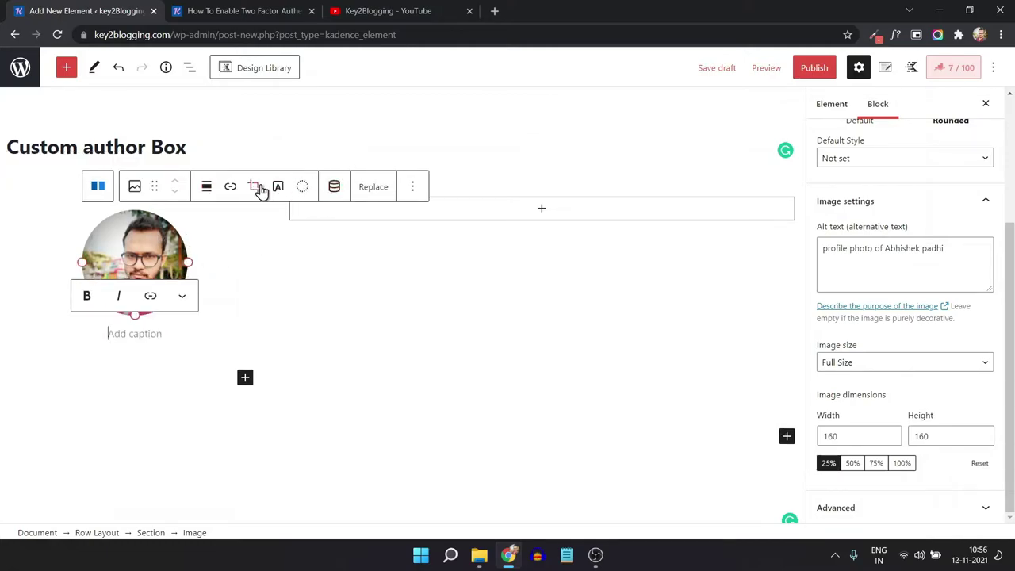
- Set the left column's vertical alignment to Middle
{"action": "left_click", "coordinate": [229, 228]}
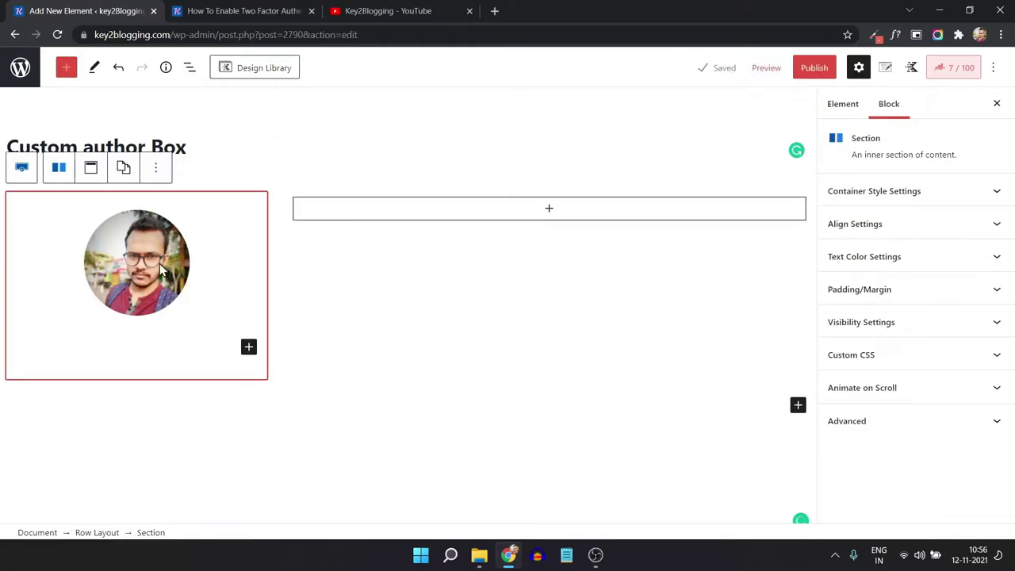
{"action": "left_click", "coordinate": [190, 67]}
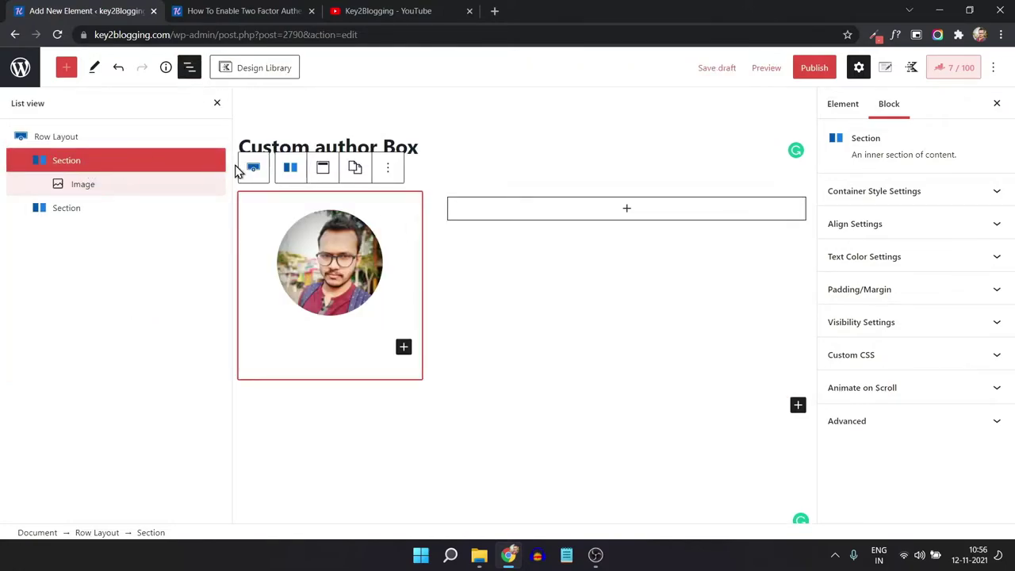
{"action": "left_click", "coordinate": [322, 167]}
{"action": "left_click", "coordinate": [354, 243]}
{"action": "left_click", "coordinate": [187, 73]}
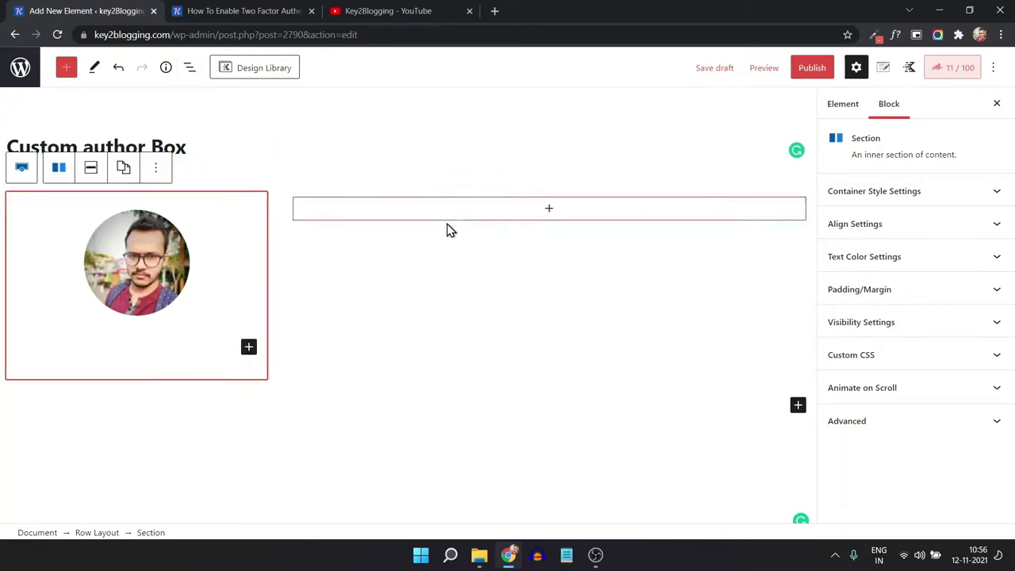
- Add an Advanced Heading 'About Author' to the right column, with a new paragraph below
{"action": "left_click", "coordinate": [551, 211]}
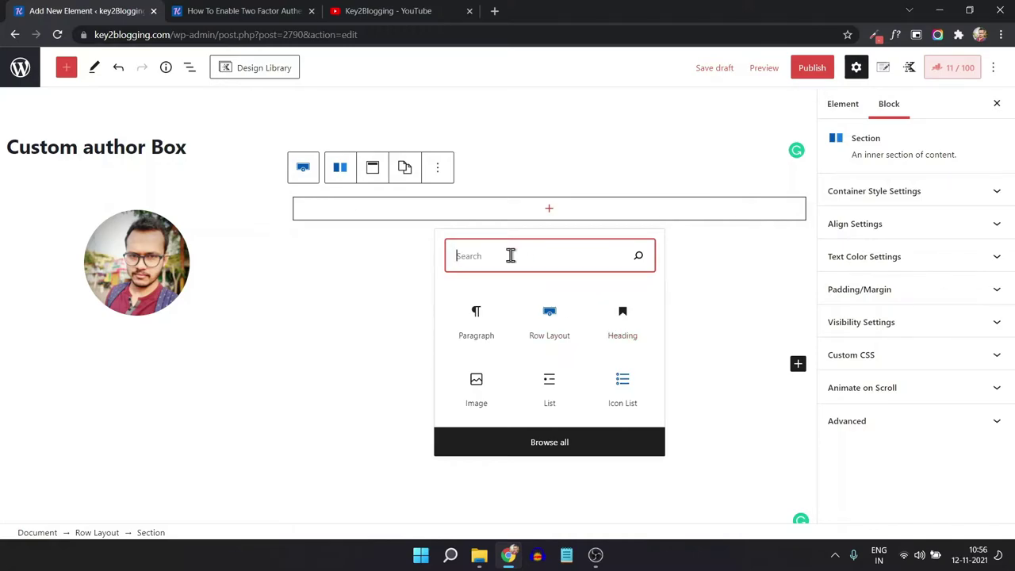
{"action": "type", "text": "ad"}
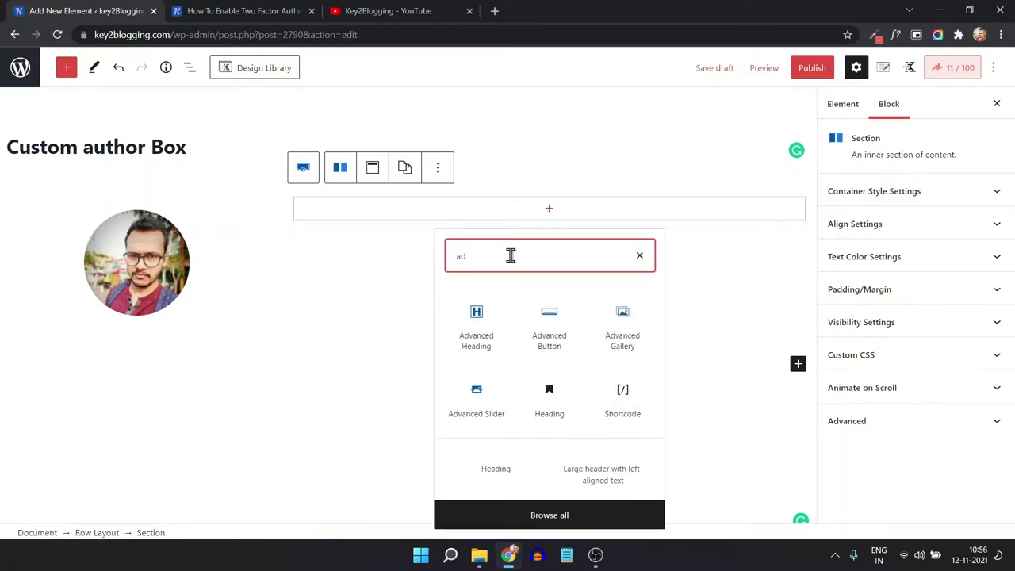
{"action": "left_click", "coordinate": [467, 330]}
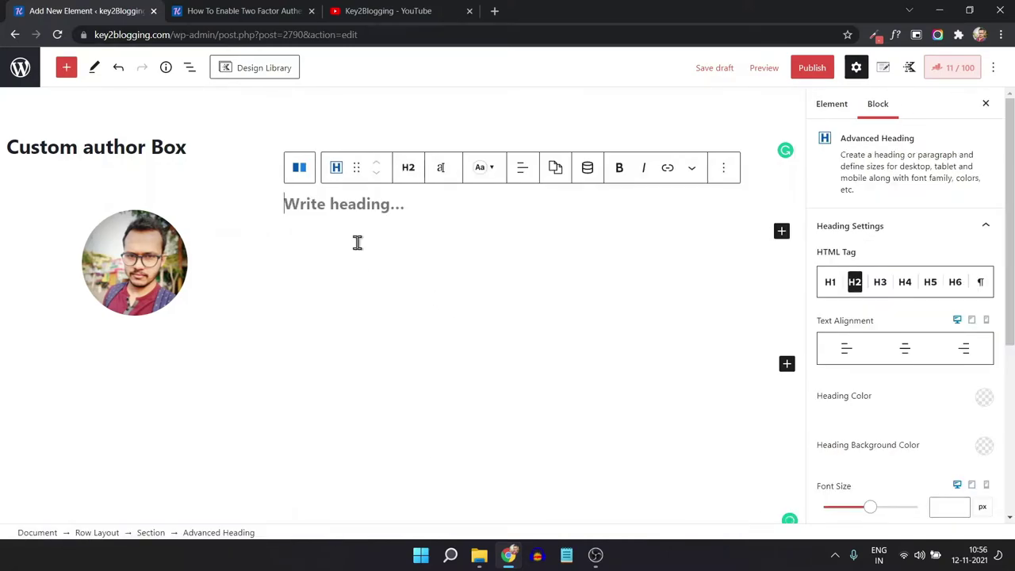
{"action": "type", "text": "About "}
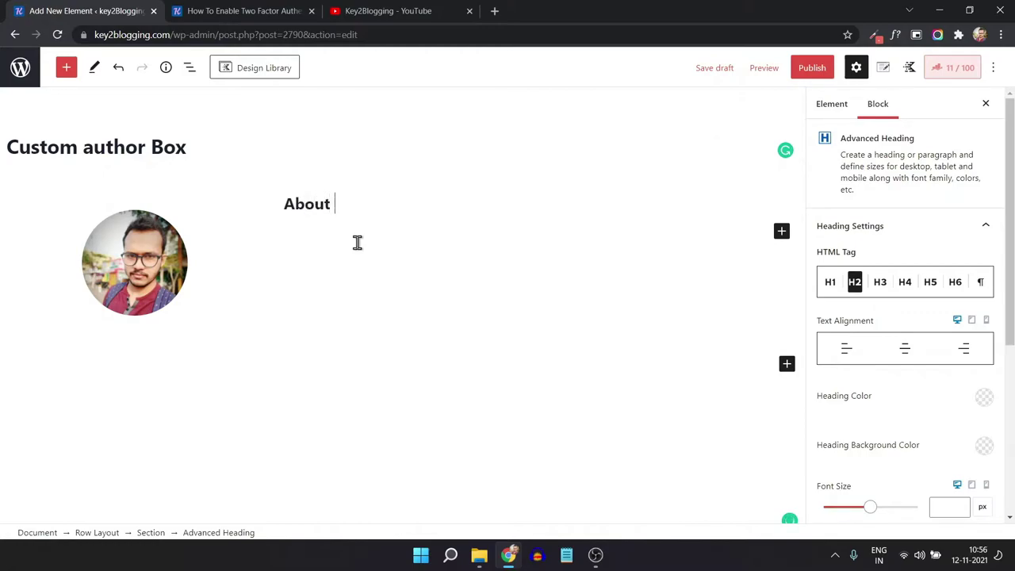
{"action": "type", "text": "Author"}
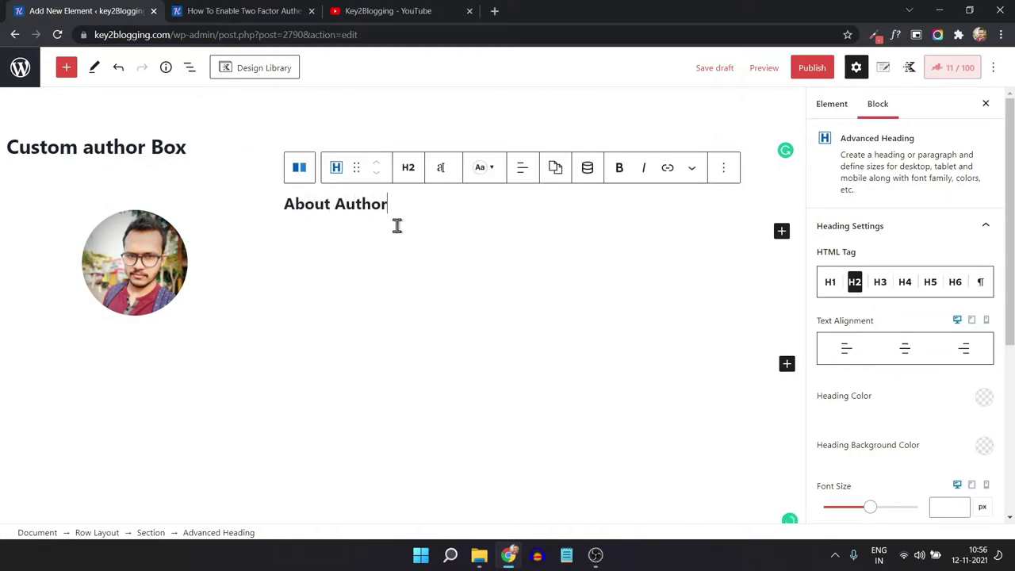
{"action": "key", "text": "Return"}
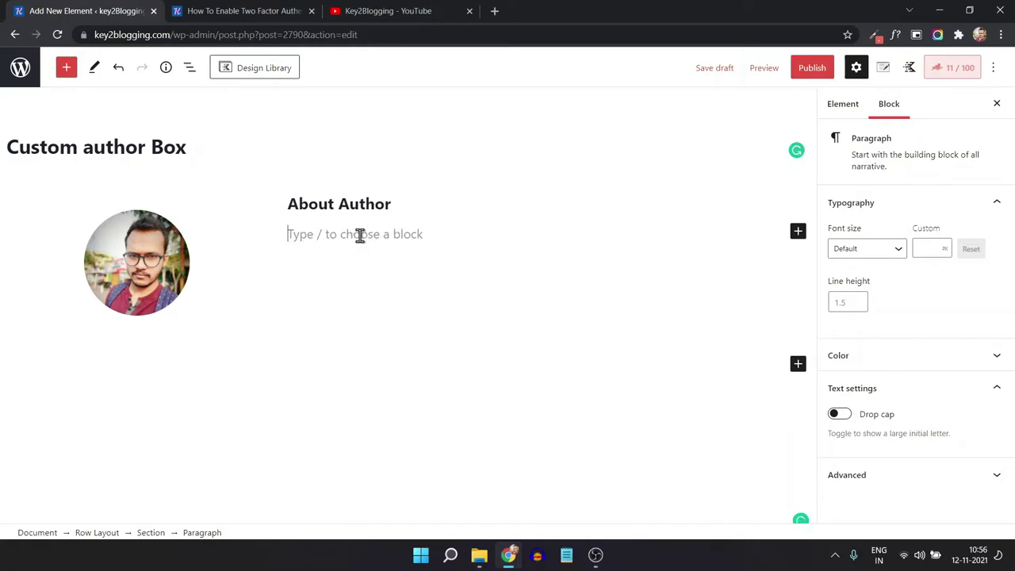
- Open the user profile page from the WordPress dashboard
{"action": "left_click", "coordinate": [300, 12]}
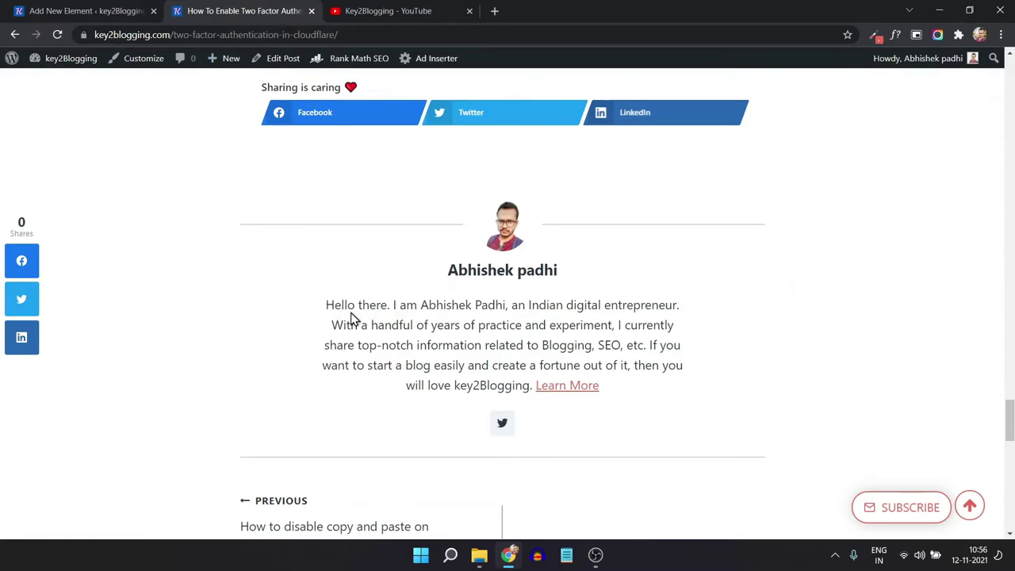
{"action": "mouse_move", "coordinate": [84, 63]}
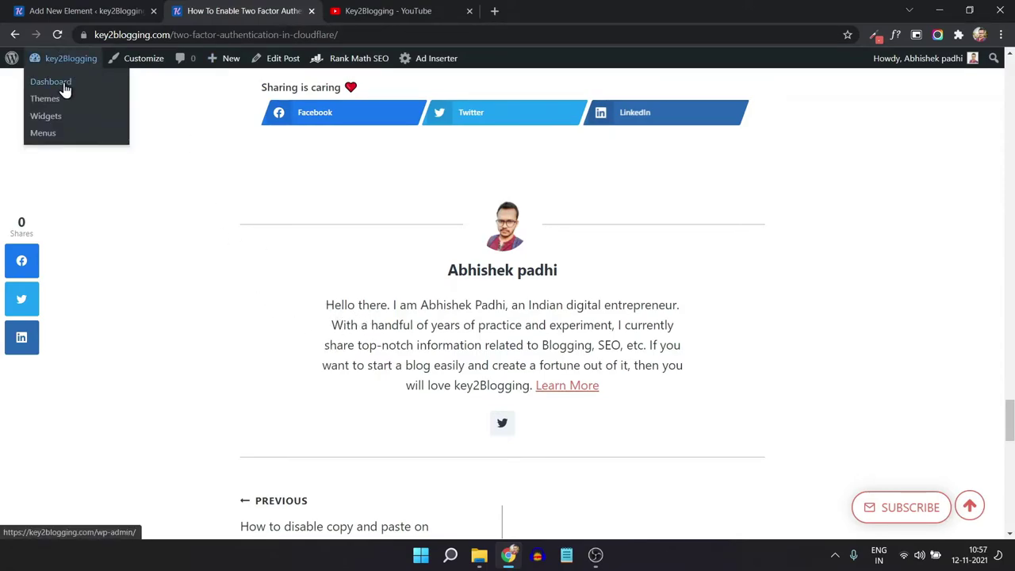
{"action": "left_click", "coordinate": [65, 90]}
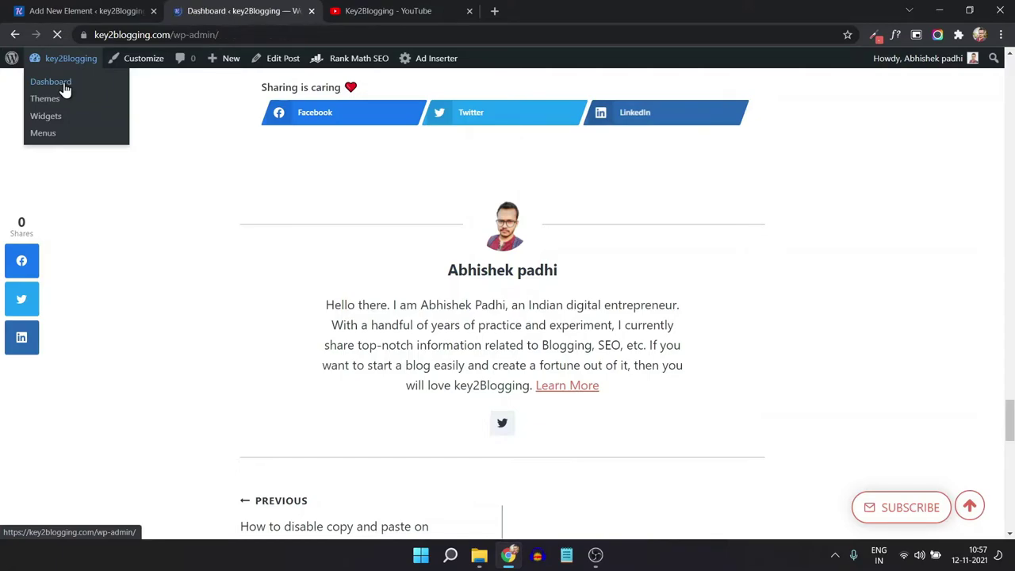
{"action": "mouse_move", "coordinate": [30, 362]}
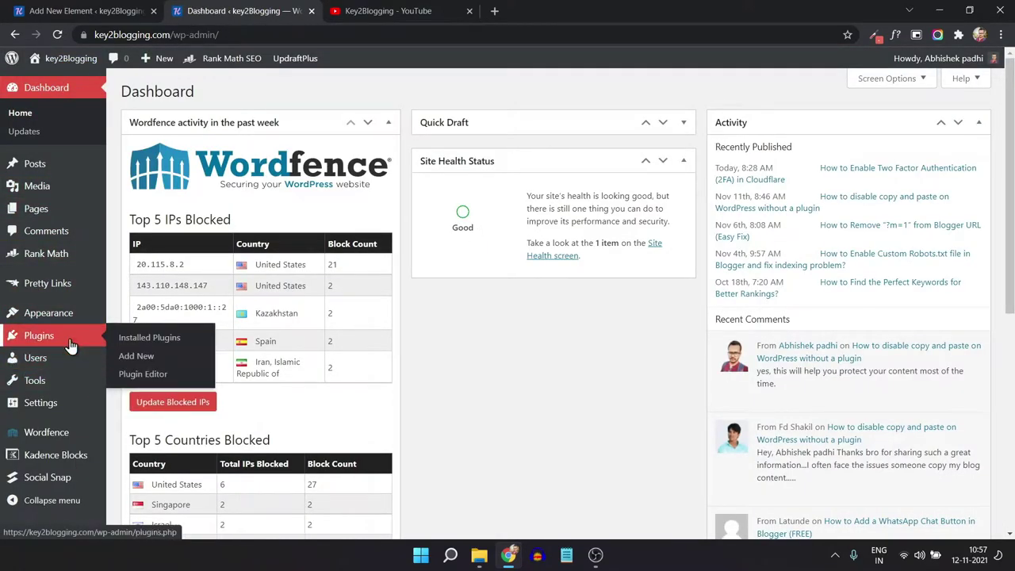
{"action": "left_click", "coordinate": [135, 398]}
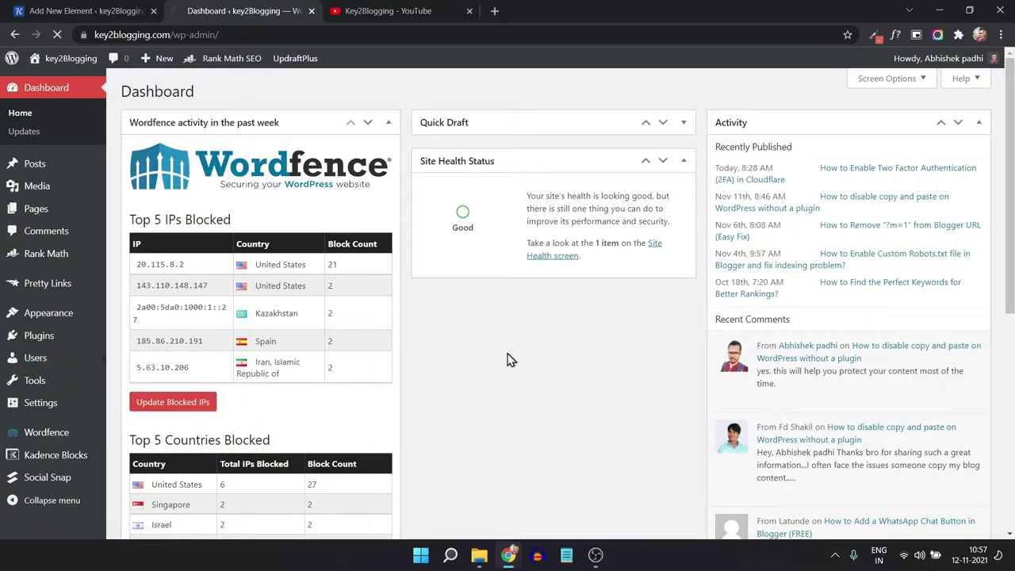
- Copy the Biographical Info text and paste it under the About Author heading
{"action": "scroll", "coordinate": [484, 353], "scroll_direction": "down", "scroll_amount": 5}
{"action": "scroll", "coordinate": [474, 366], "scroll_direction": "down", "scroll_amount": 4}
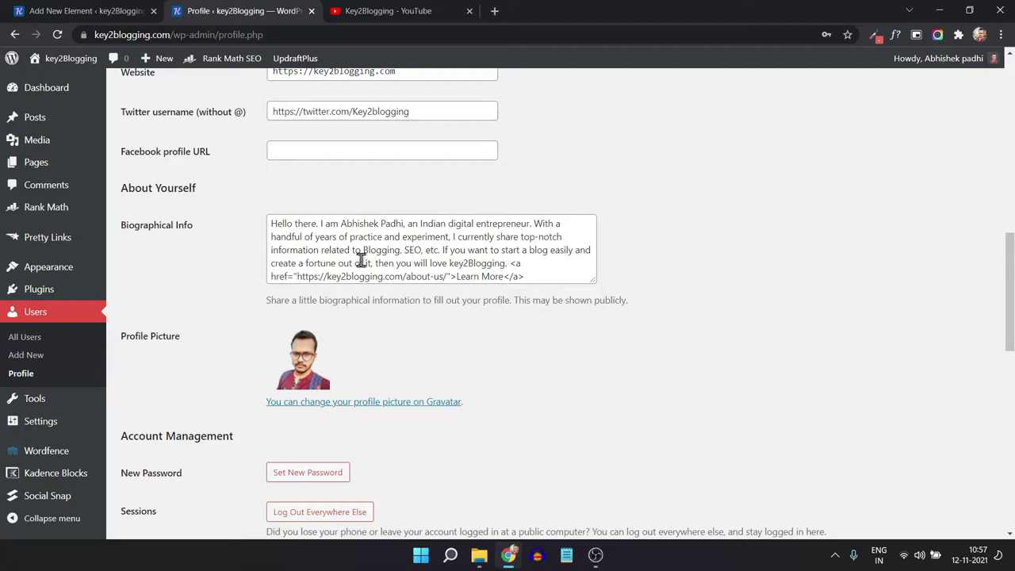
{"action": "left_click", "coordinate": [360, 260]}
{"action": "key", "text": "ctrl+a"}
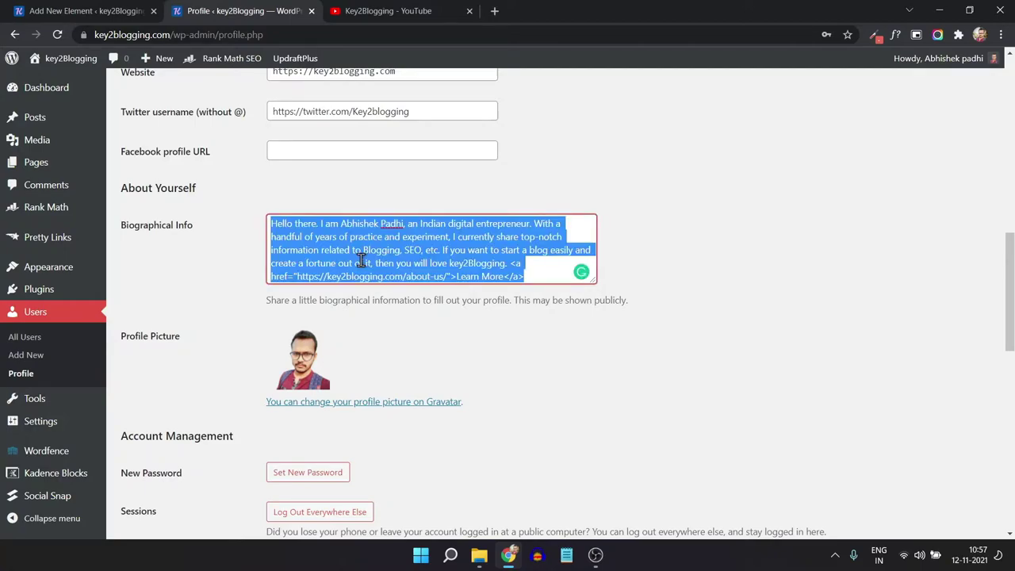
{"action": "left_click", "coordinate": [73, 10]}
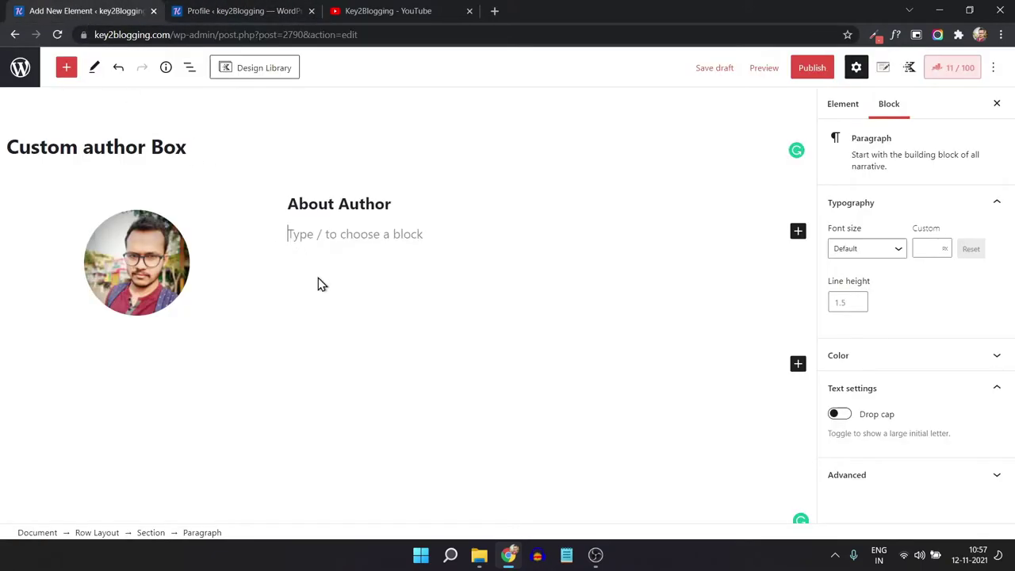
{"action": "type", "text": "Hello there. I am Abhishek Padhi, an Indian digital entrepreneur. With a handful of years of practice and experiment, I currently share top-notch information related to Blogging, SEO, etc. If you want to start a blog easily and create a fortune out of it, then you will love key2Blogging. Learn More"}
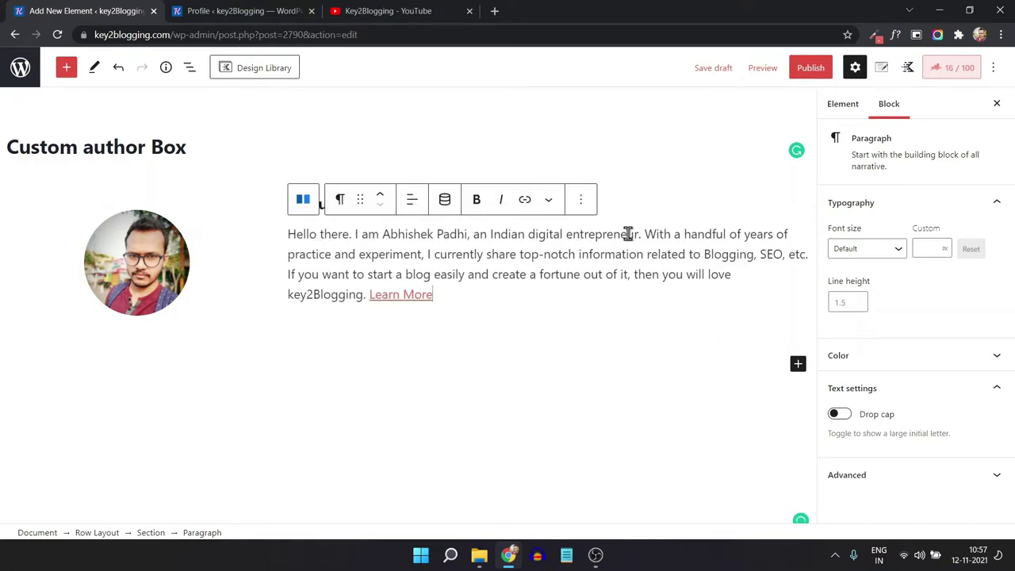
- Give the author row a light F7FAFC background colour
{"action": "left_click", "coordinate": [246, 185]}
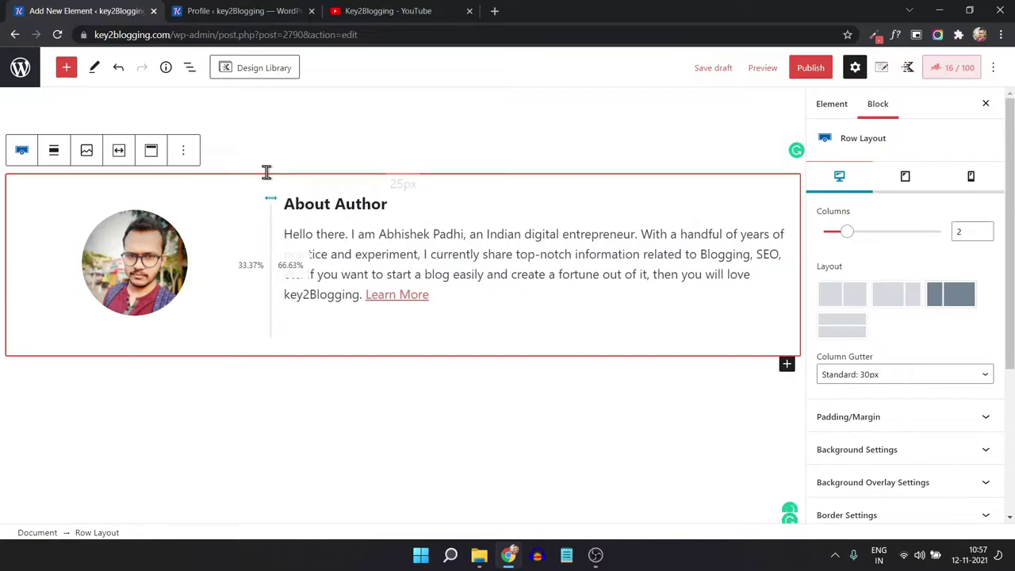
{"action": "left_click", "coordinate": [925, 446]}
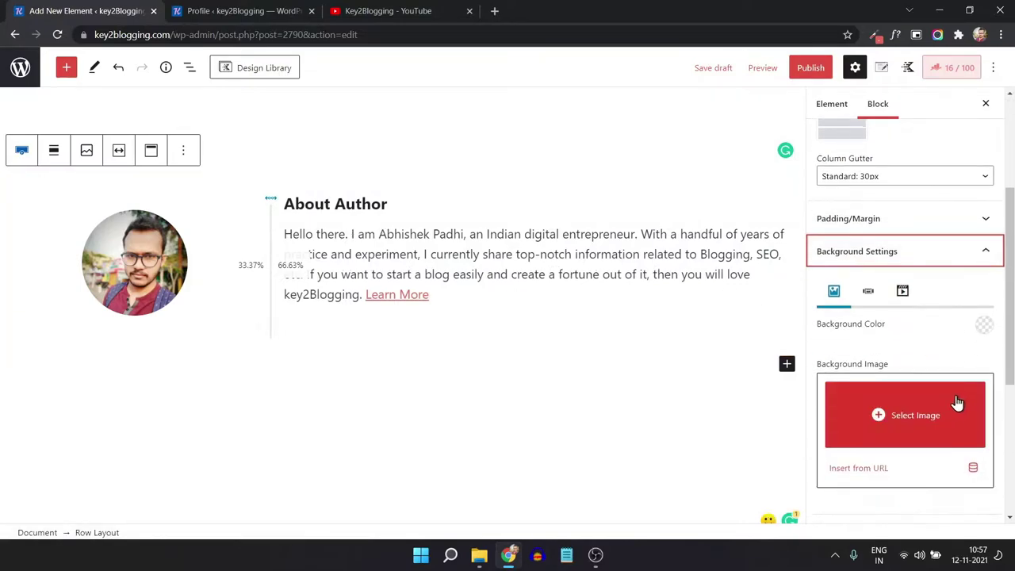
{"action": "left_click", "coordinate": [983, 325]}
{"action": "left_click", "coordinate": [951, 290]}
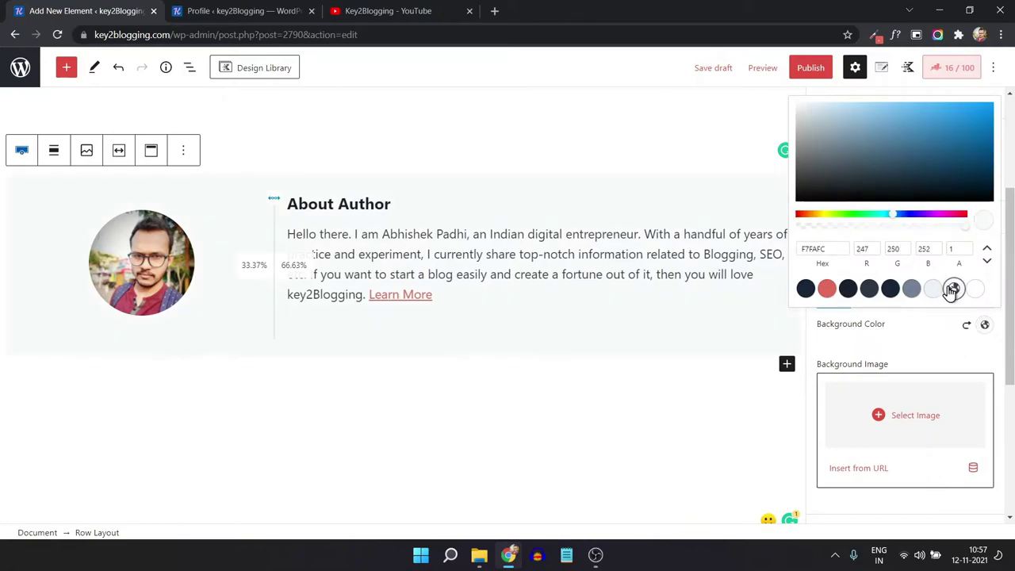
{"action": "left_click", "coordinate": [925, 333]}
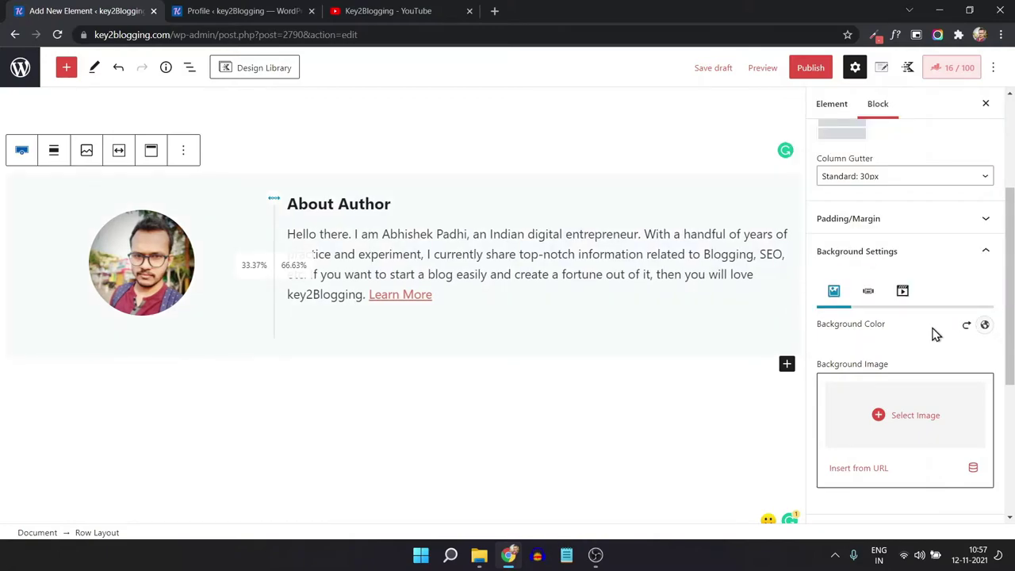
- Set the row's border radius to 15 and border colour to 162536
{"action": "scroll", "coordinate": [936, 345], "scroll_direction": "down", "scroll_amount": 2}
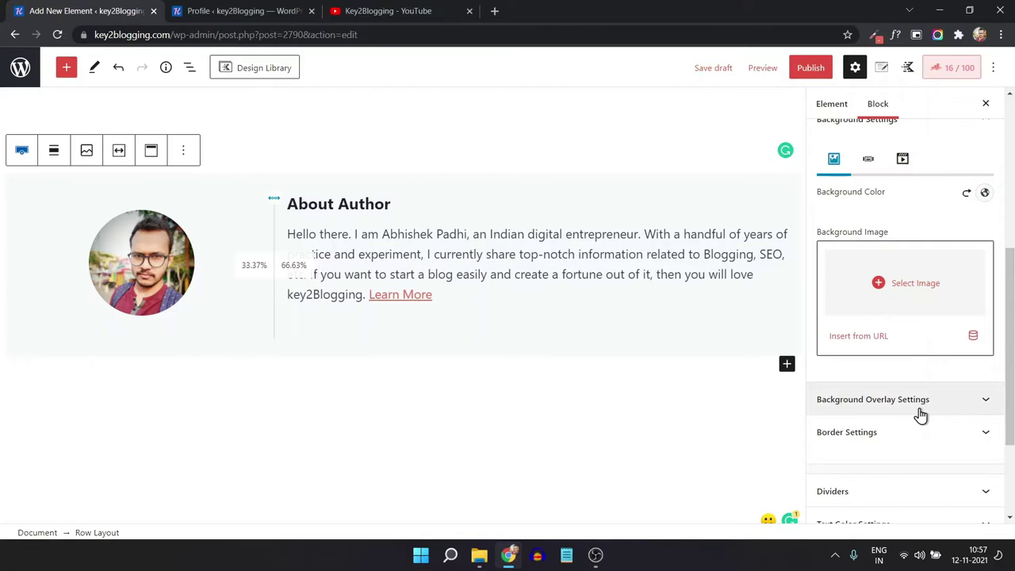
{"action": "left_click", "coordinate": [911, 433]}
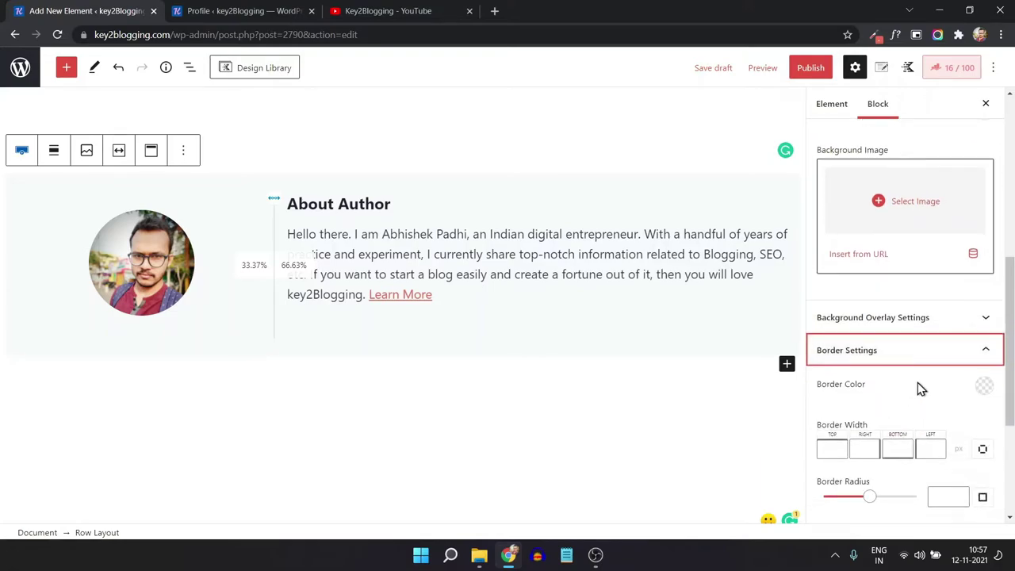
{"action": "scroll", "coordinate": [917, 386], "scroll_direction": "down", "scroll_amount": 3}
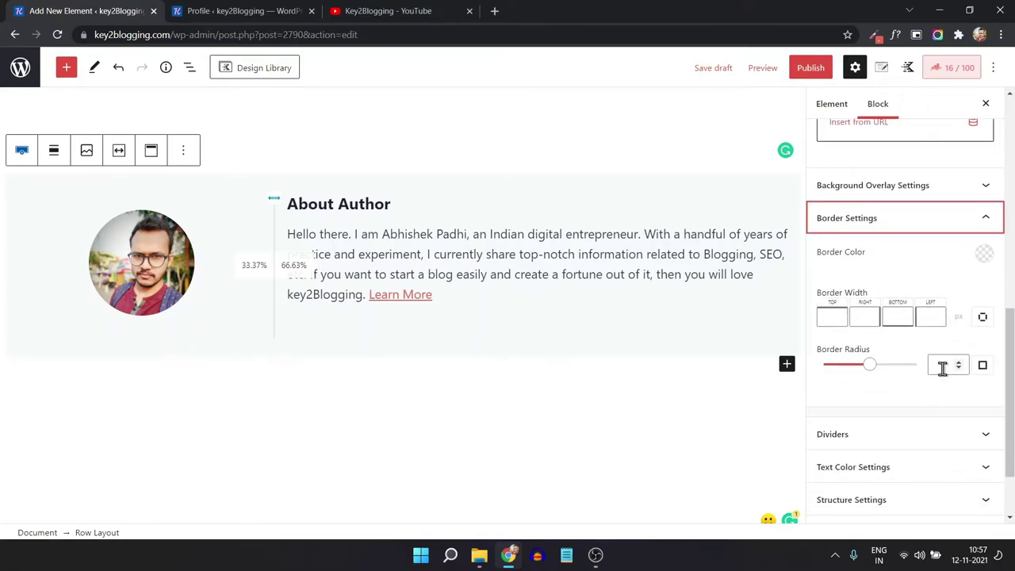
{"action": "left_click", "coordinate": [942, 366]}
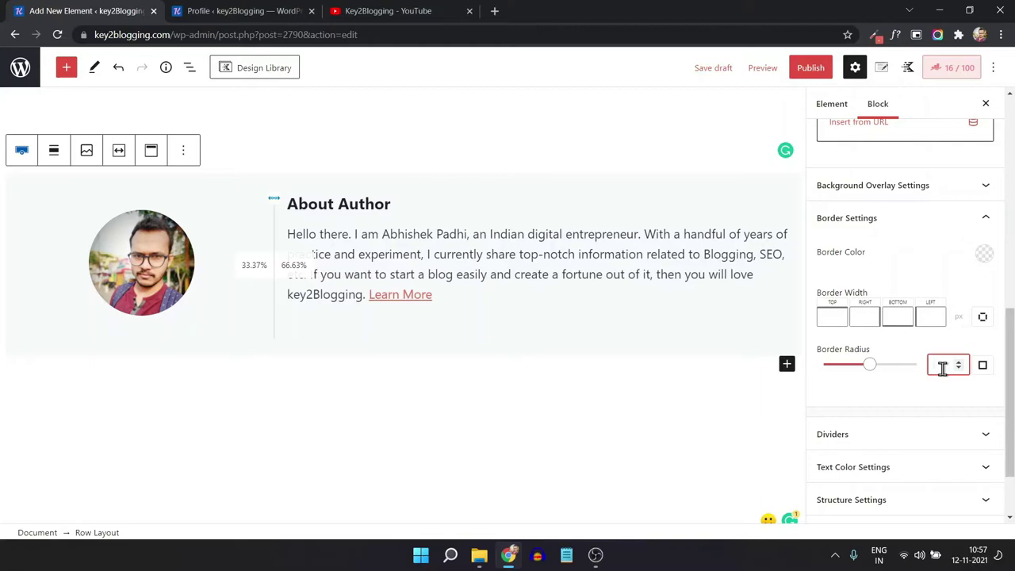
{"action": "type", "text": "5015"}
{"action": "left_click", "coordinate": [983, 256]}
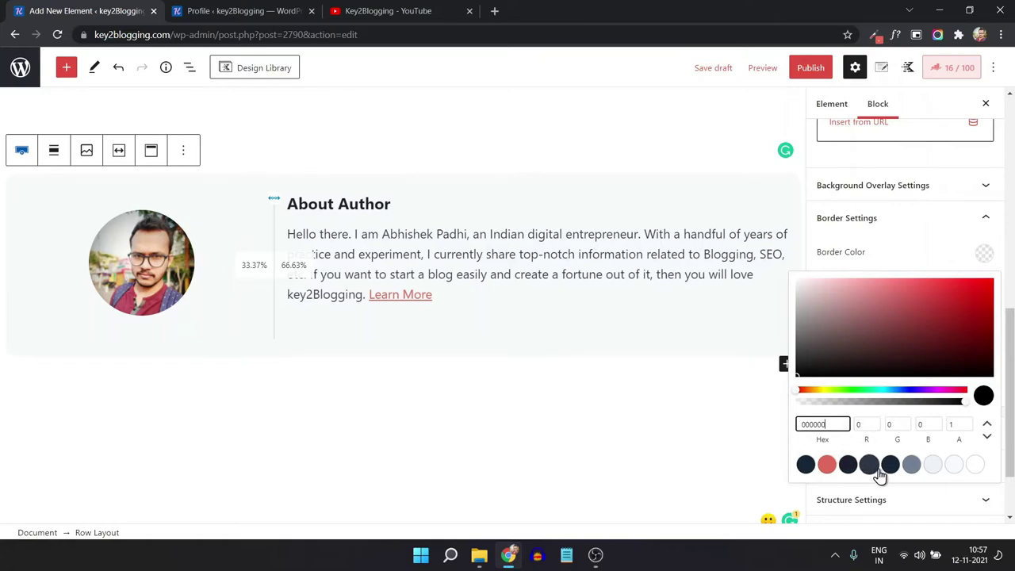
{"action": "left_click", "coordinate": [890, 465]}
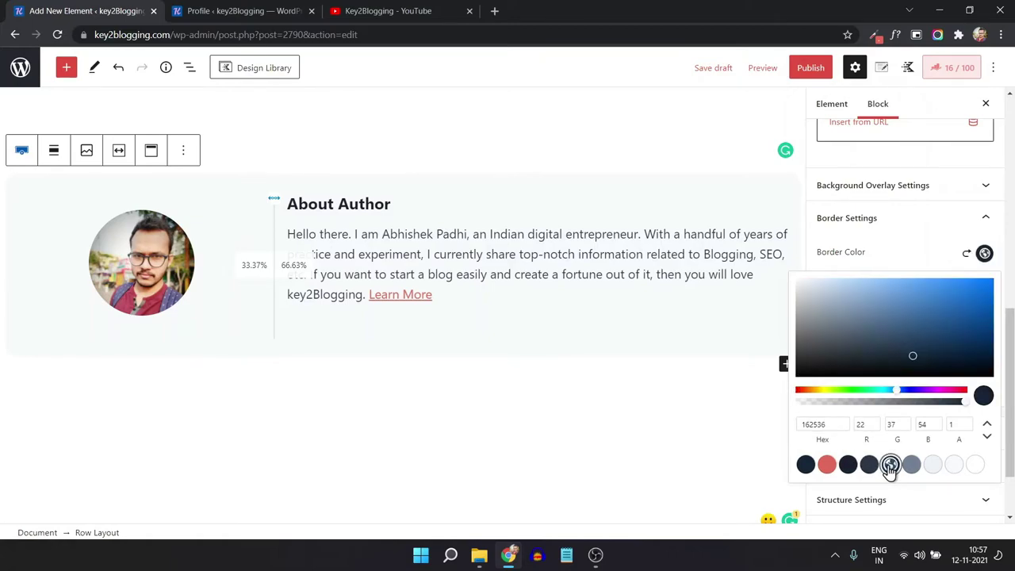
{"action": "left_click", "coordinate": [935, 263]}
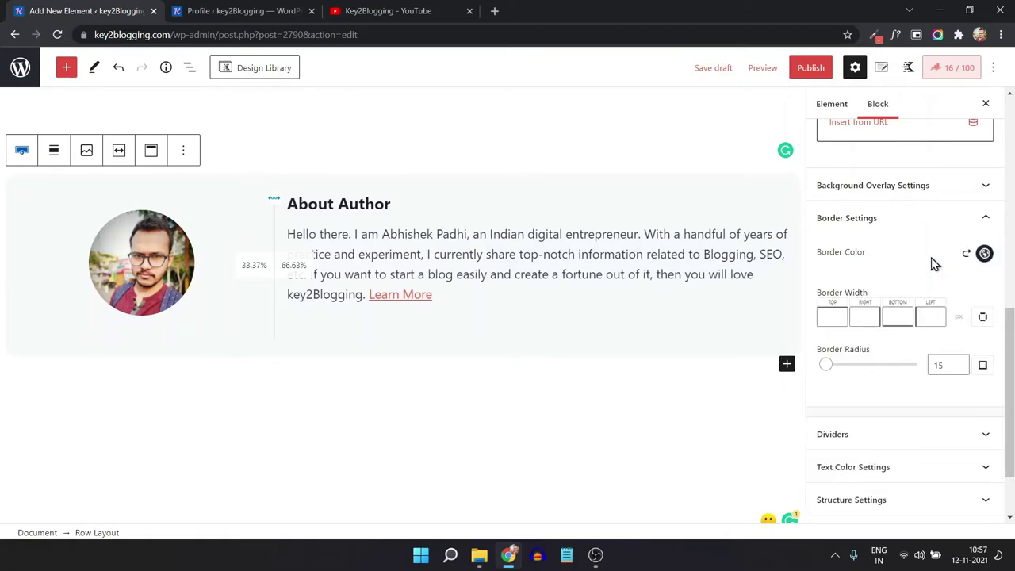
- Set the row's border width to 1 on the top, bottom, right and left sides
{"action": "left_click", "coordinate": [842, 319]}
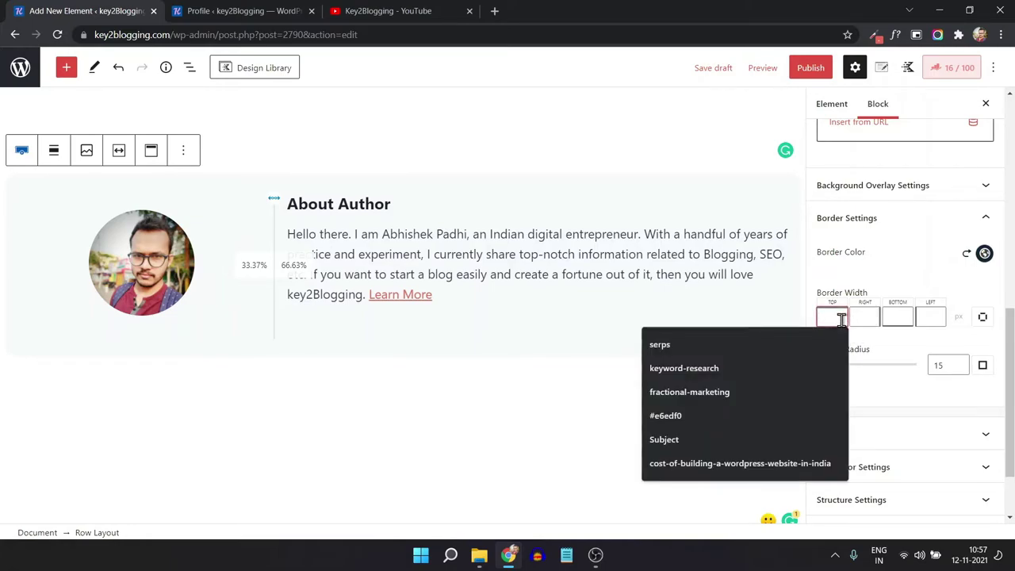
{"action": "type", "text": "1"}
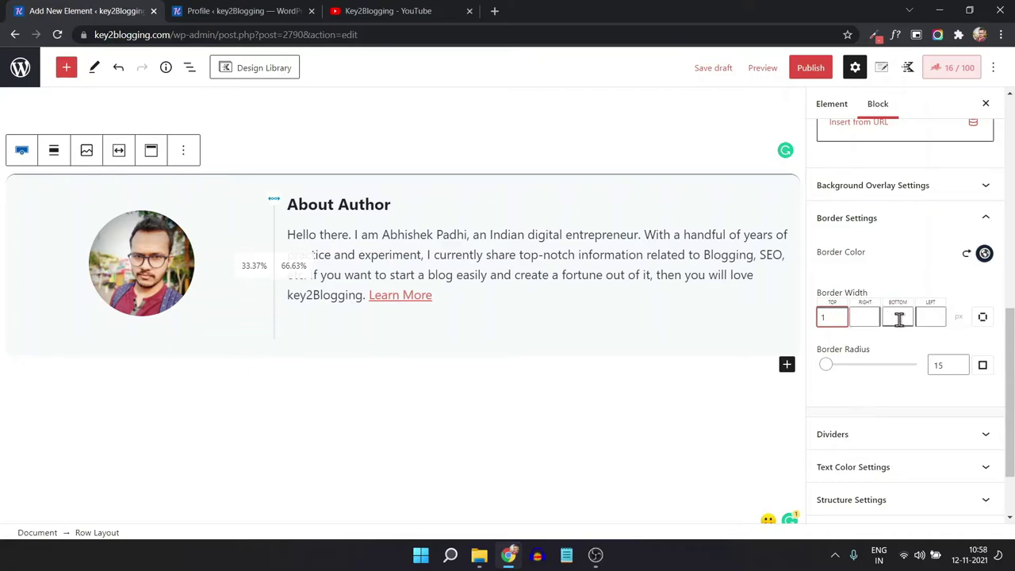
{"action": "left_click", "coordinate": [899, 319]}
{"action": "type", "text": "1"}
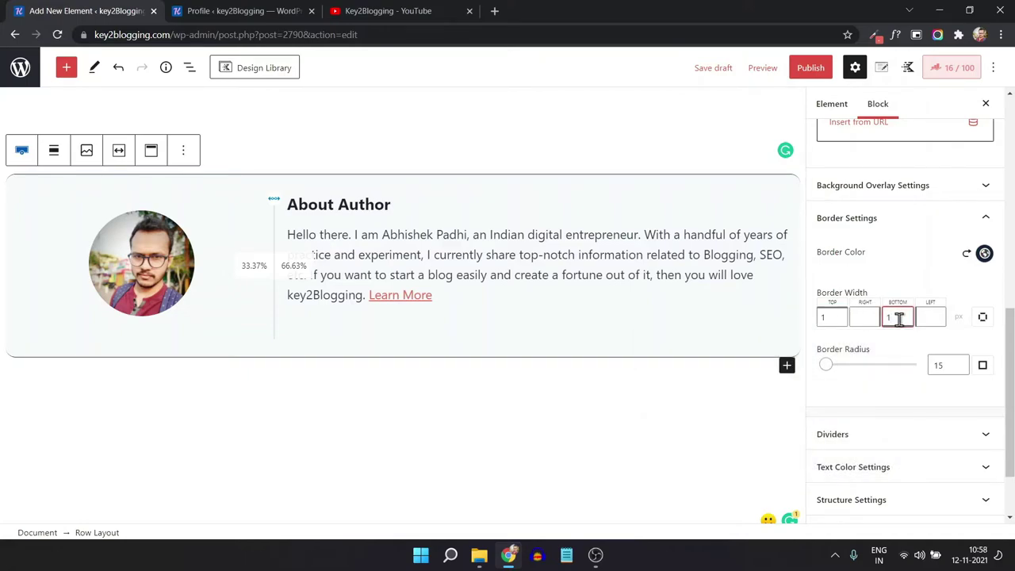
{"action": "left_click", "coordinate": [867, 317]}
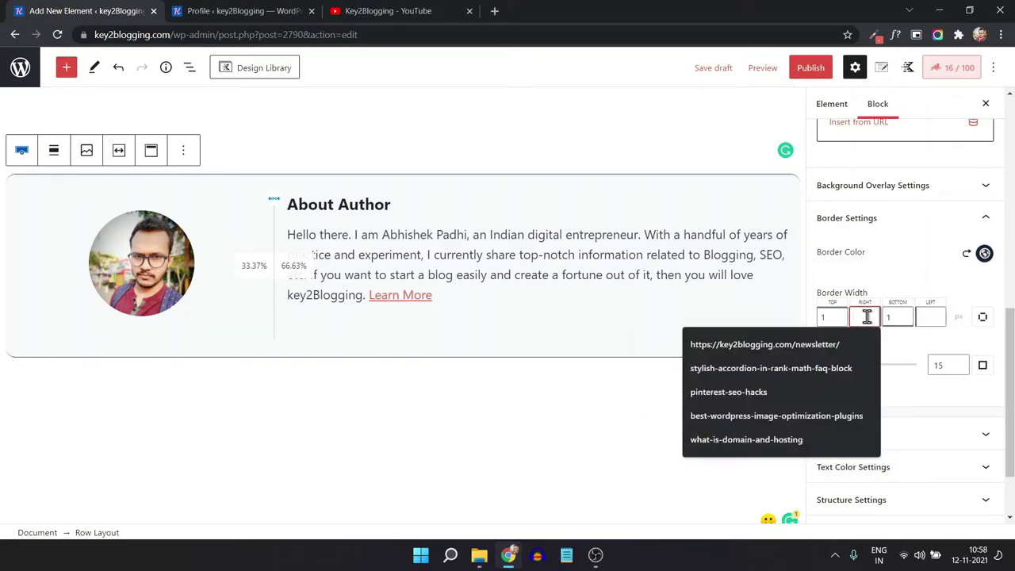
{"action": "type", "text": "1"}
{"action": "left_click", "coordinate": [935, 317]}
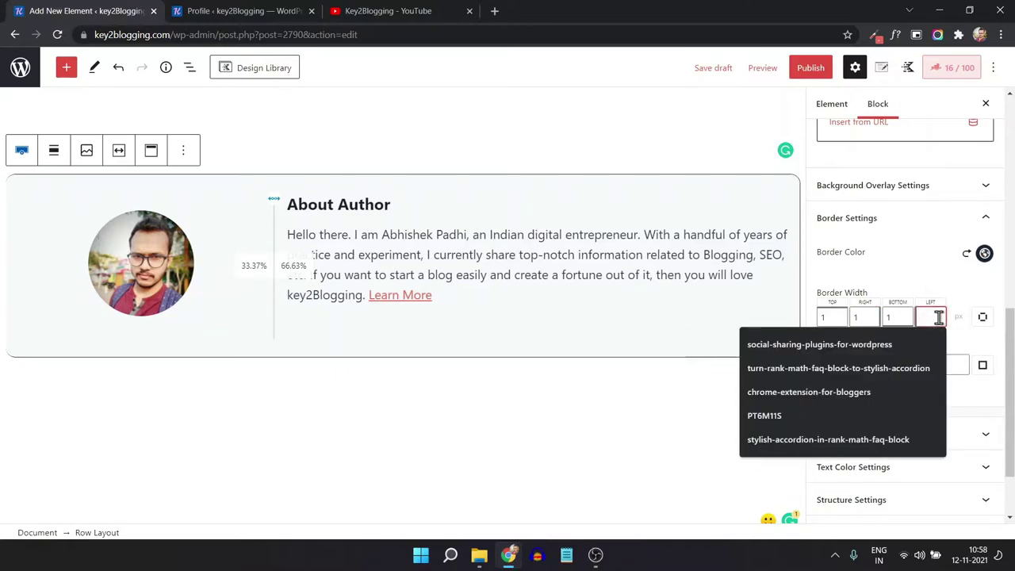
{"action": "type", "text": "1"}
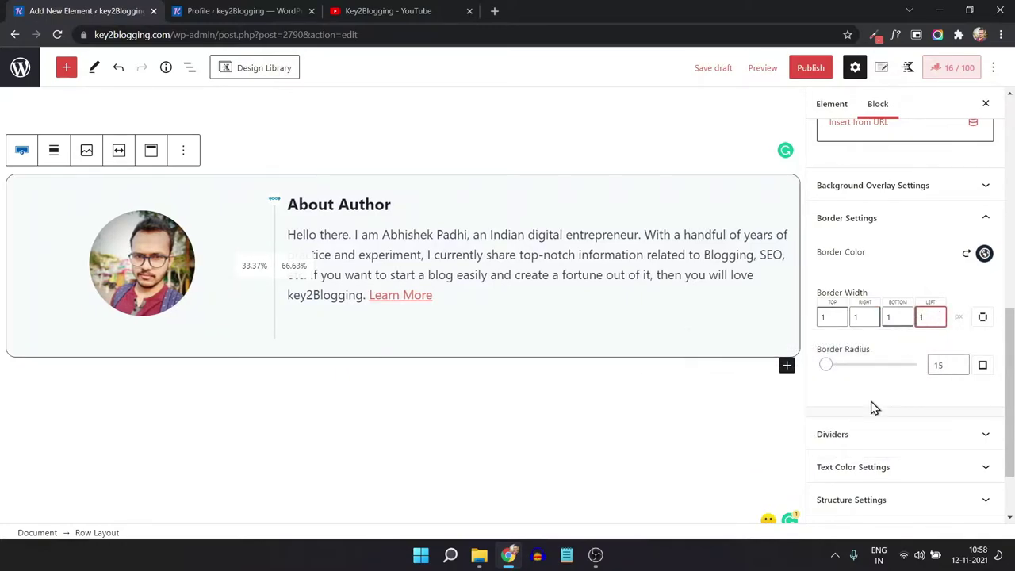
{"action": "left_click", "coordinate": [473, 296]}
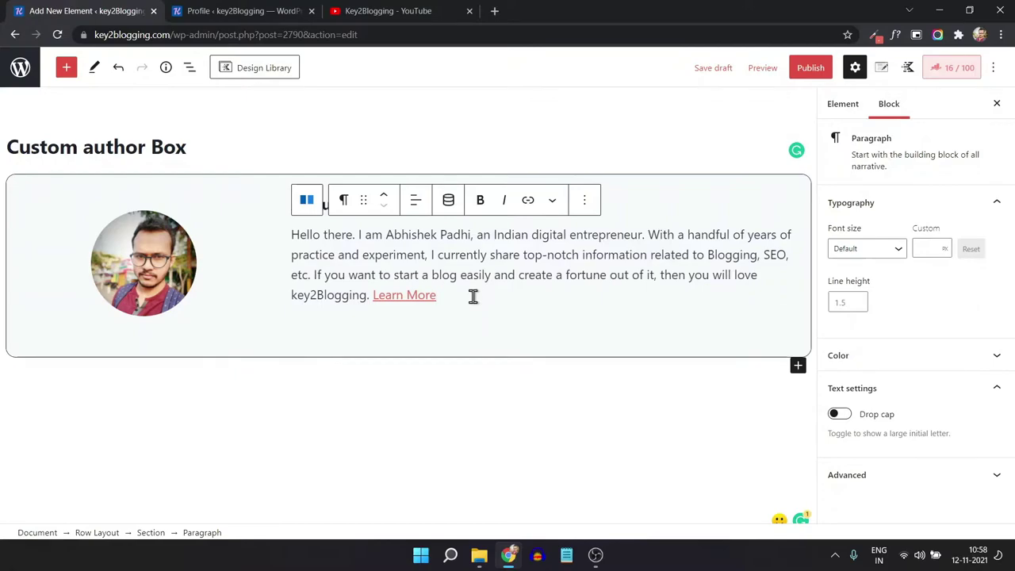
- Insert an Icon block under the bio with four icons, aligned left
{"action": "key", "text": "Return"}
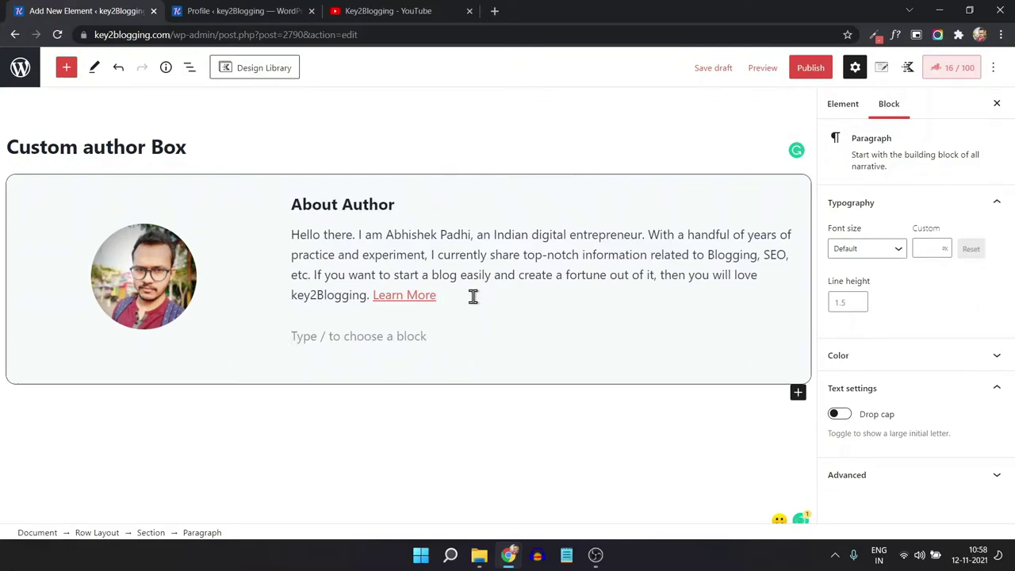
{"action": "type", "text": "/icon"}
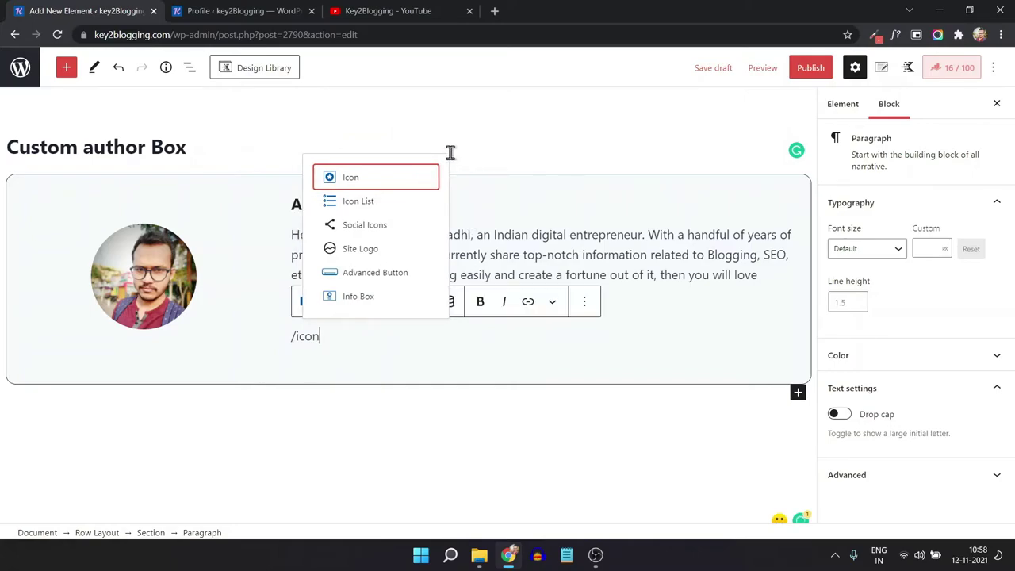
{"action": "left_click", "coordinate": [354, 183]}
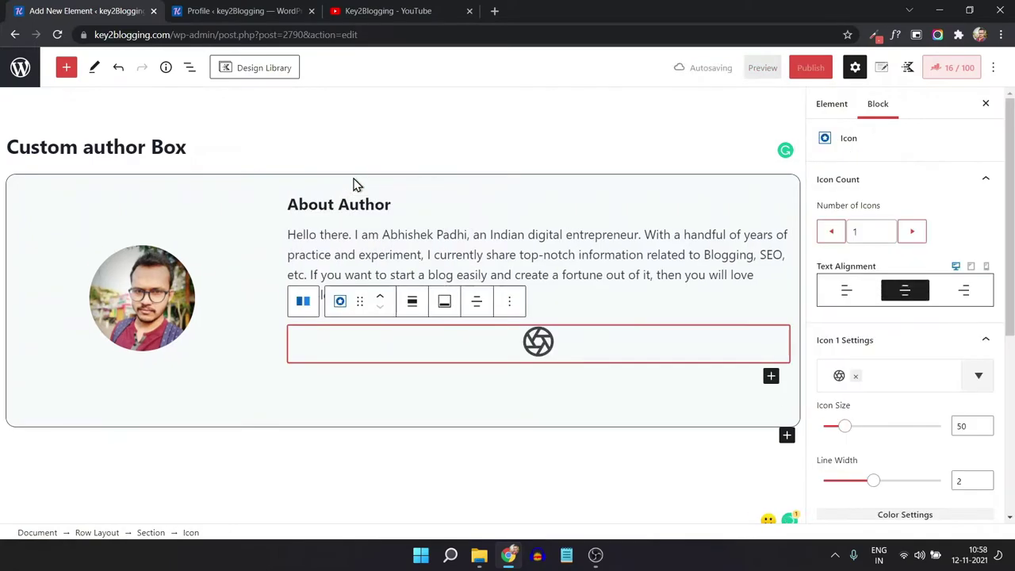
{"action": "left_click", "coordinate": [888, 229]}
{"action": "left_click", "coordinate": [897, 228]}
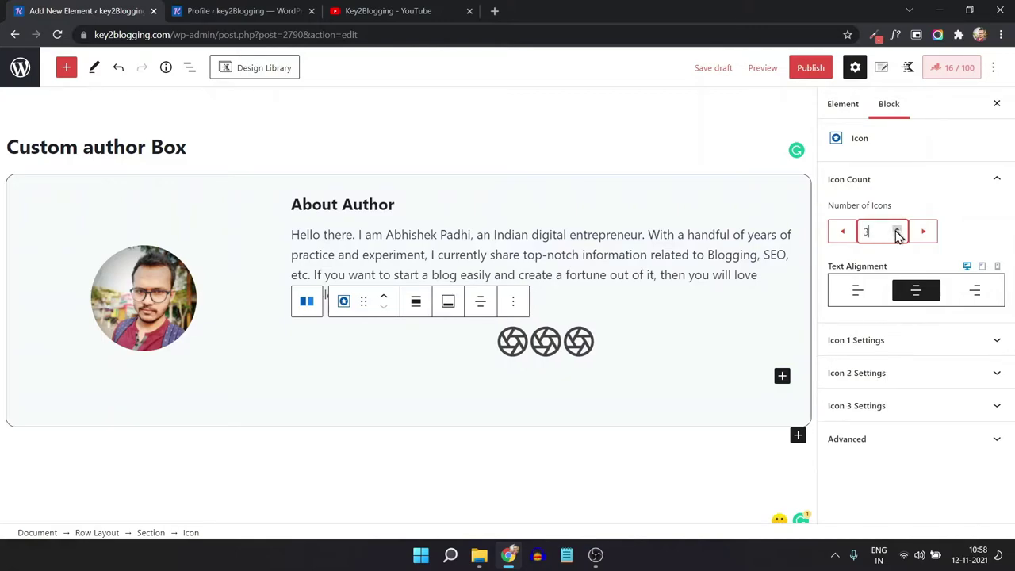
{"action": "left_click", "coordinate": [896, 227]}
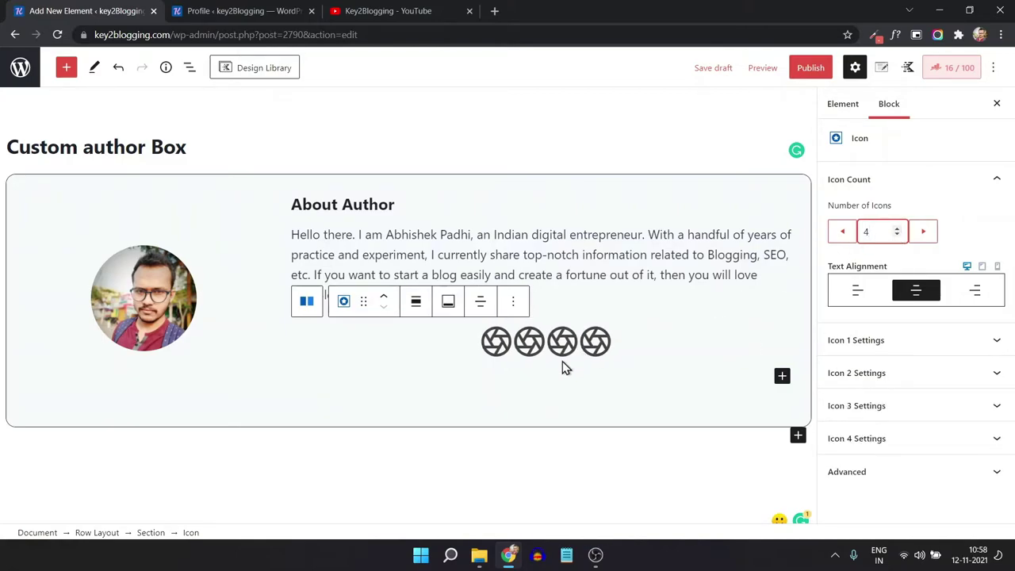
{"action": "left_click", "coordinate": [480, 301]}
{"action": "left_click", "coordinate": [496, 346]}
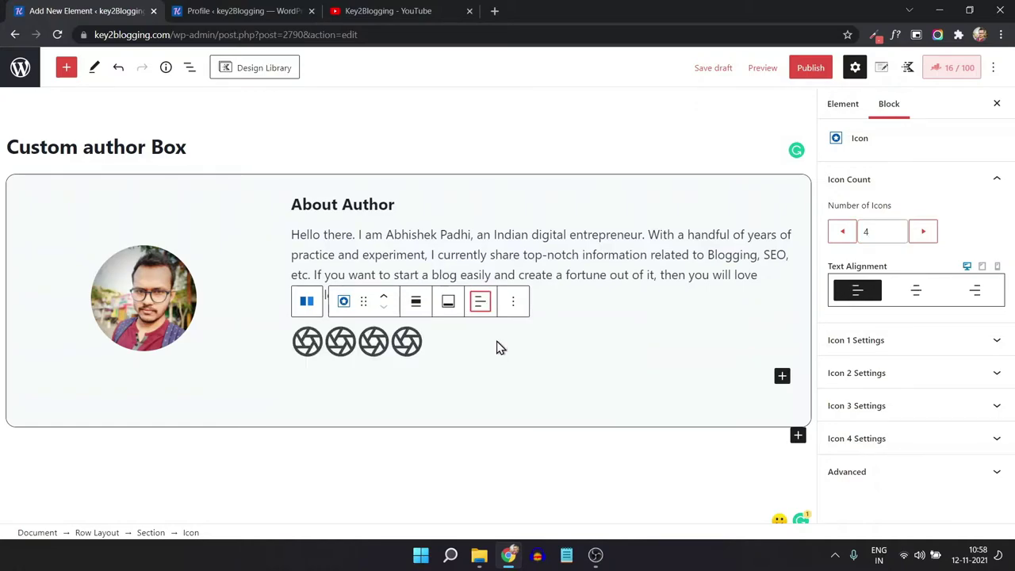
{"action": "left_click", "coordinate": [314, 343]}
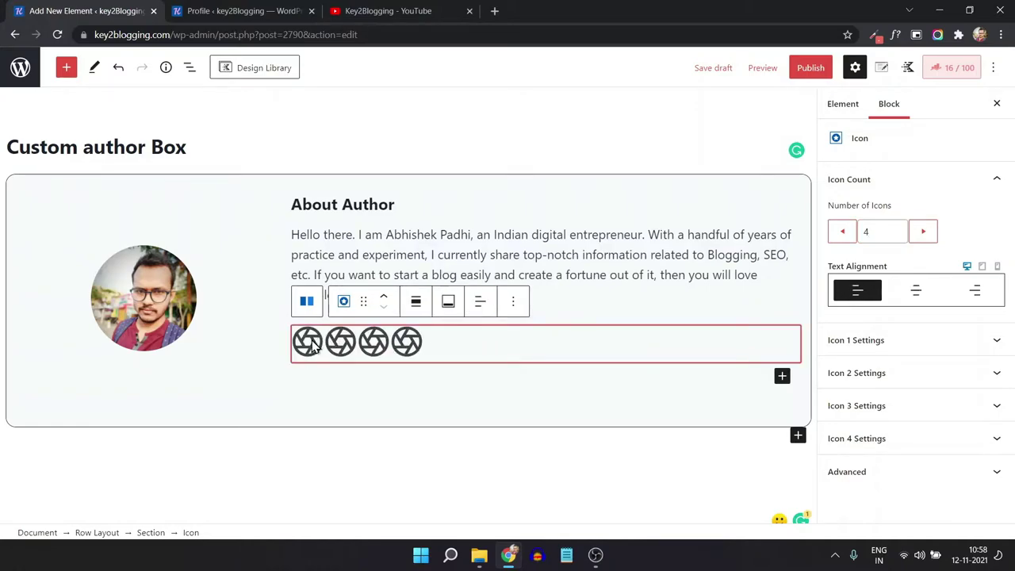
- Replace the first icon with the Facebook logo by searching 'facebook' in the icon picker
{"action": "left_click", "coordinate": [886, 342]}
{"action": "left_click", "coordinate": [858, 378]}
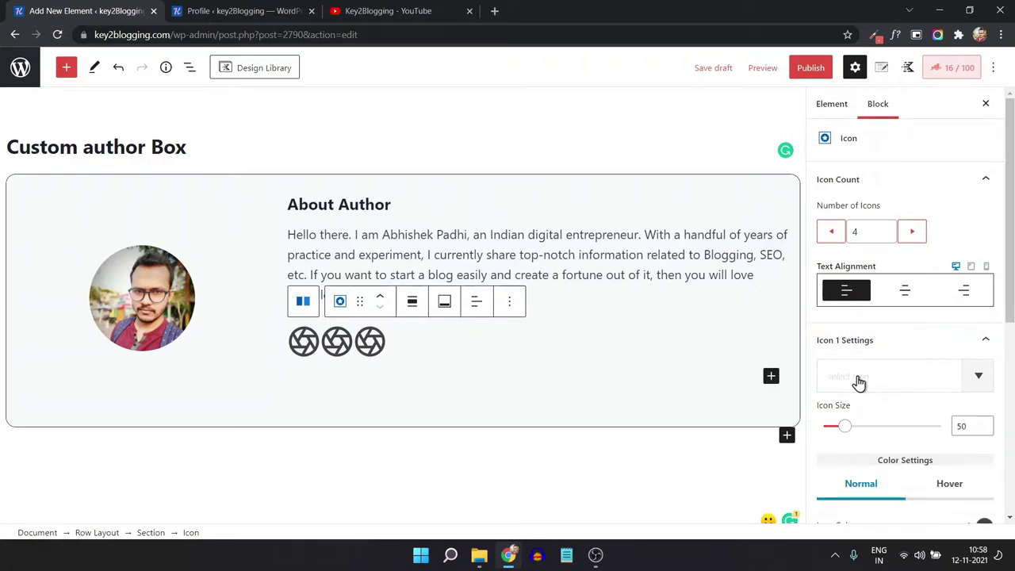
{"action": "left_click", "coordinate": [858, 381]}
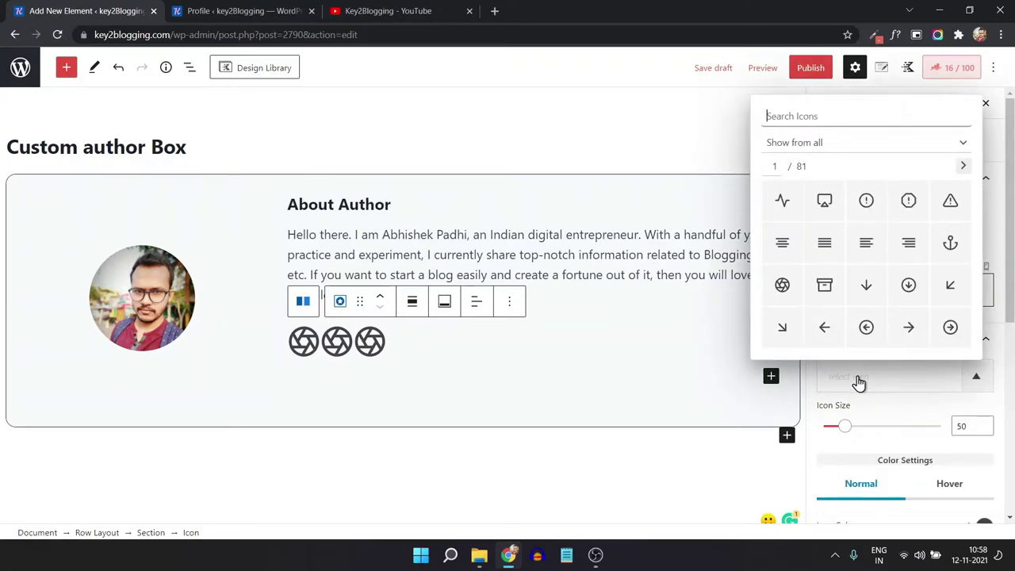
{"action": "type", "text": "fac"}
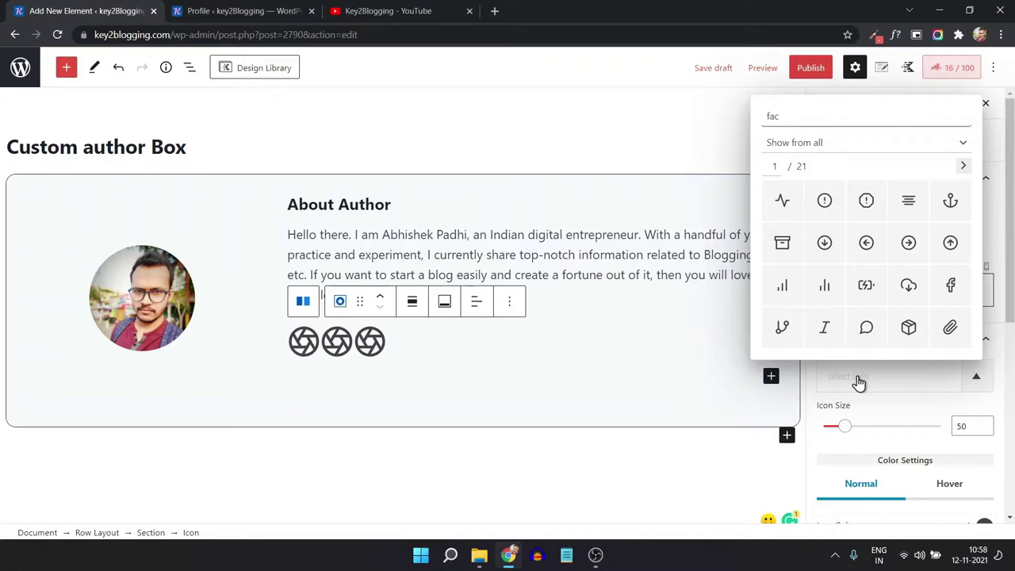
{"action": "type", "text": "ebook"}
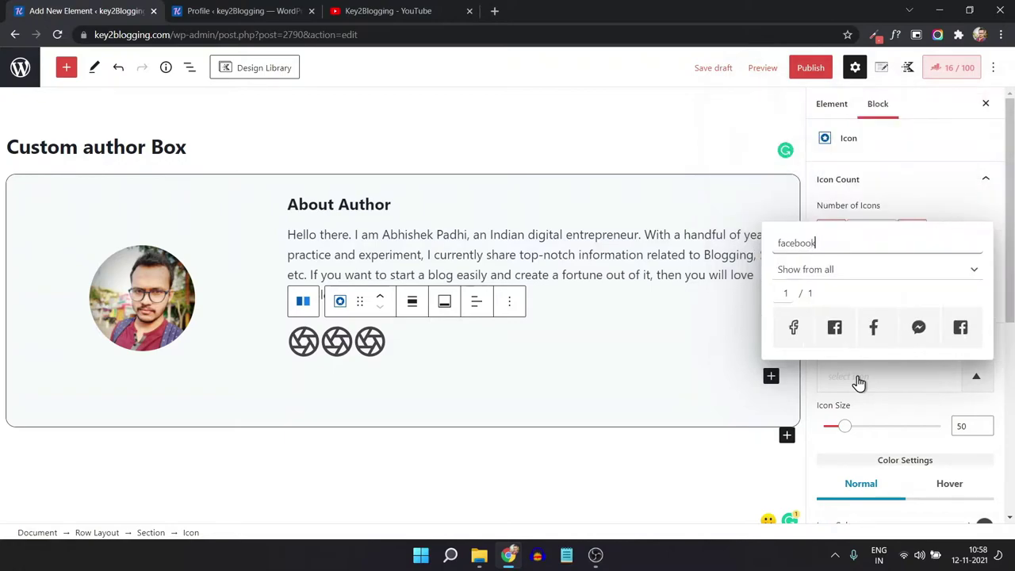
{"action": "left_click", "coordinate": [841, 332]}
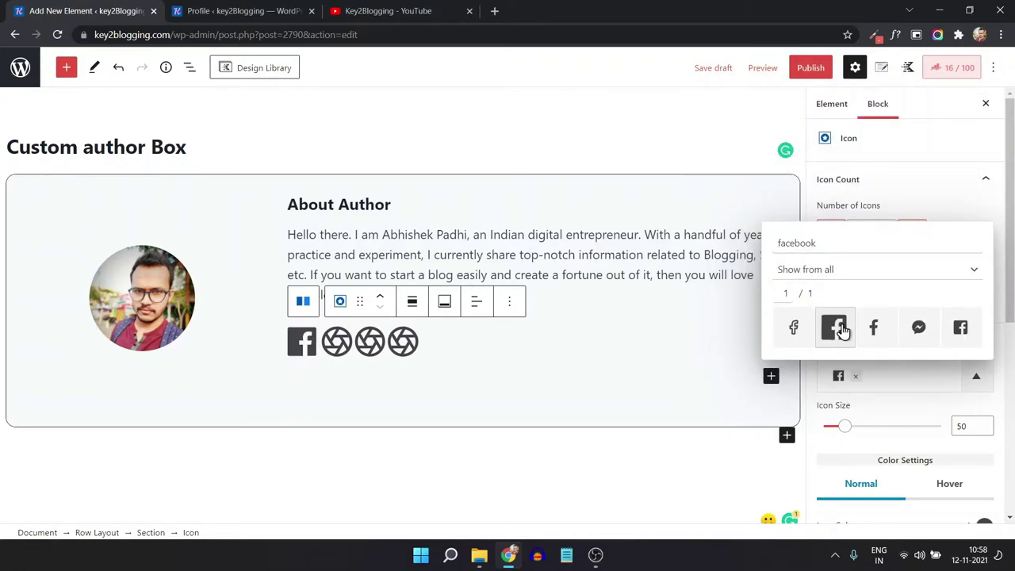
{"action": "left_click", "coordinate": [893, 407]}
- Replace the second icon with the Instagram icon by searching 'insta'
{"action": "scroll", "coordinate": [929, 324], "scroll_direction": "down", "scroll_amount": 4}
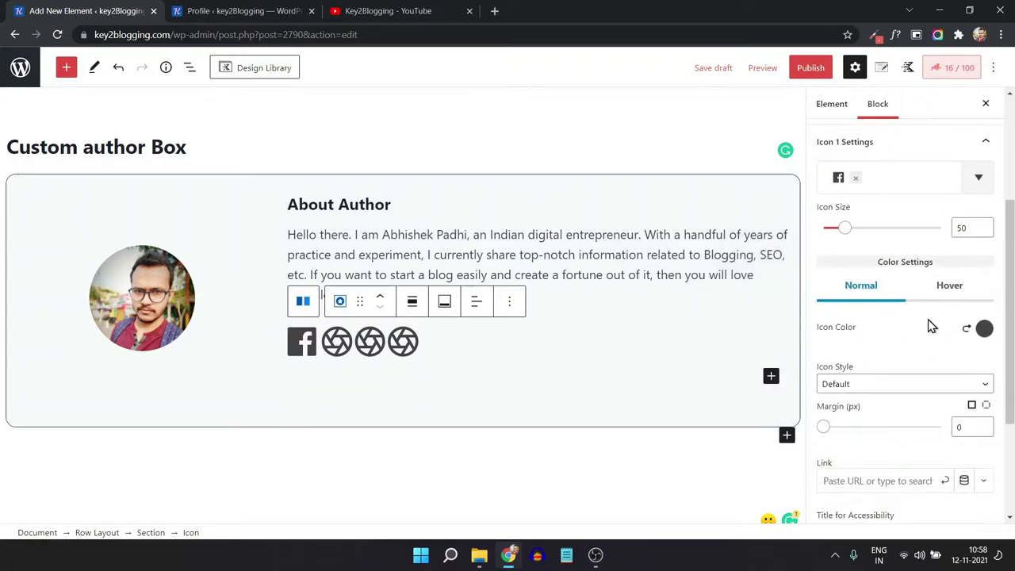
{"action": "left_click", "coordinate": [904, 407]}
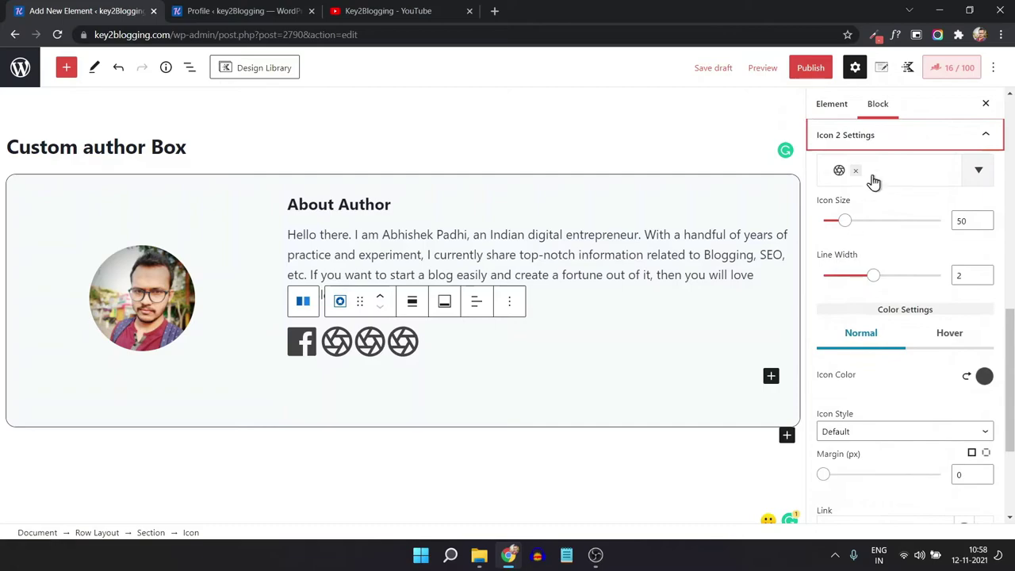
{"action": "left_click", "coordinate": [858, 172]}
{"action": "left_click", "coordinate": [862, 174]}
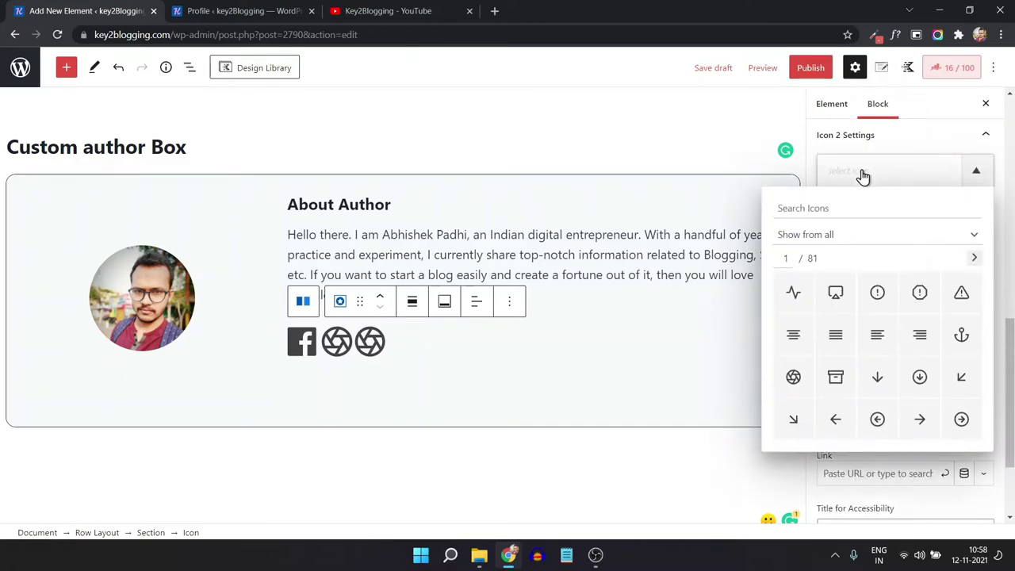
{"action": "type", "text": "insta"}
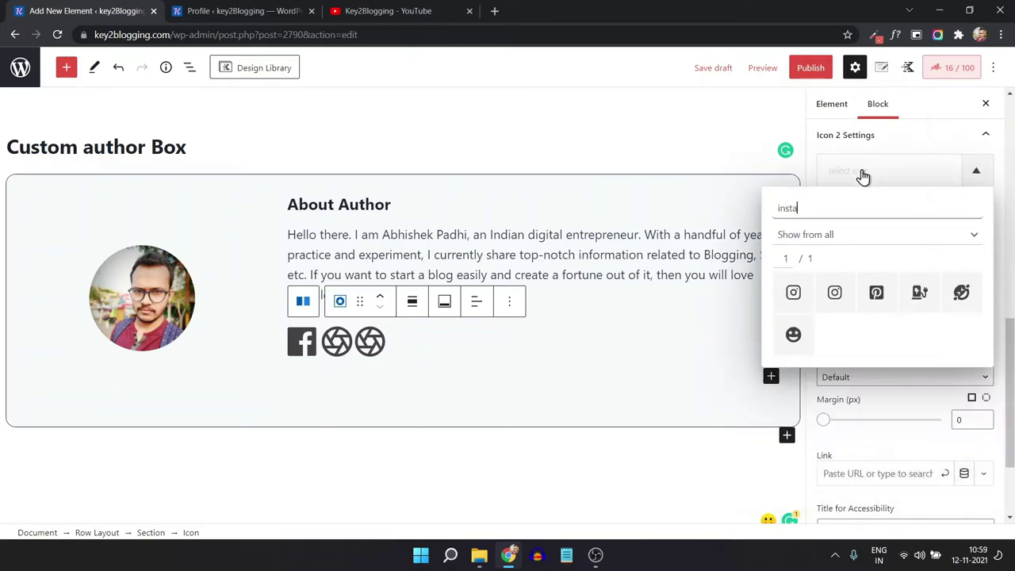
{"action": "left_click", "coordinate": [835, 295]}
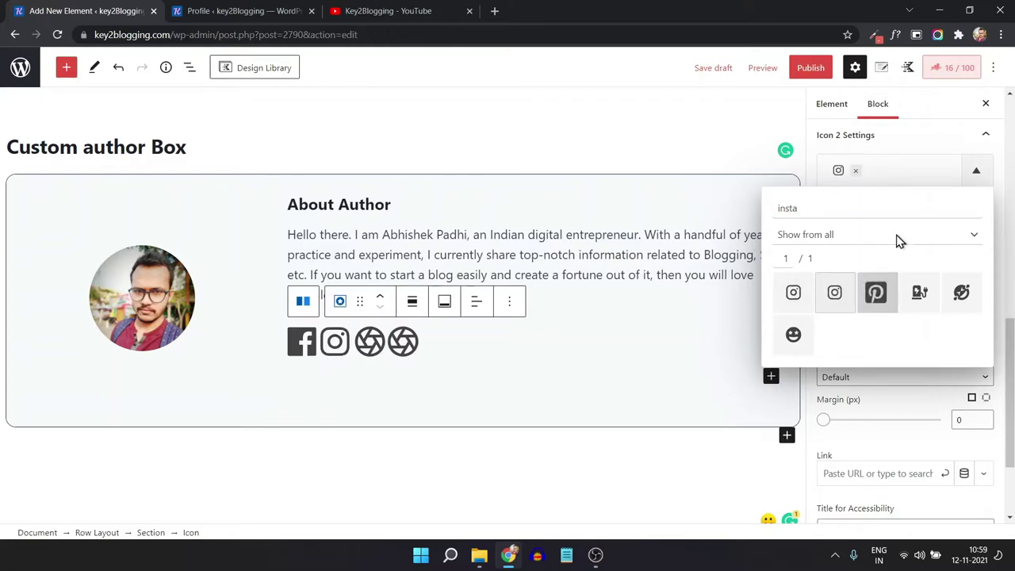
{"action": "left_click", "coordinate": [906, 170]}
{"action": "scroll", "coordinate": [904, 317], "scroll_direction": "down", "scroll_amount": 3}
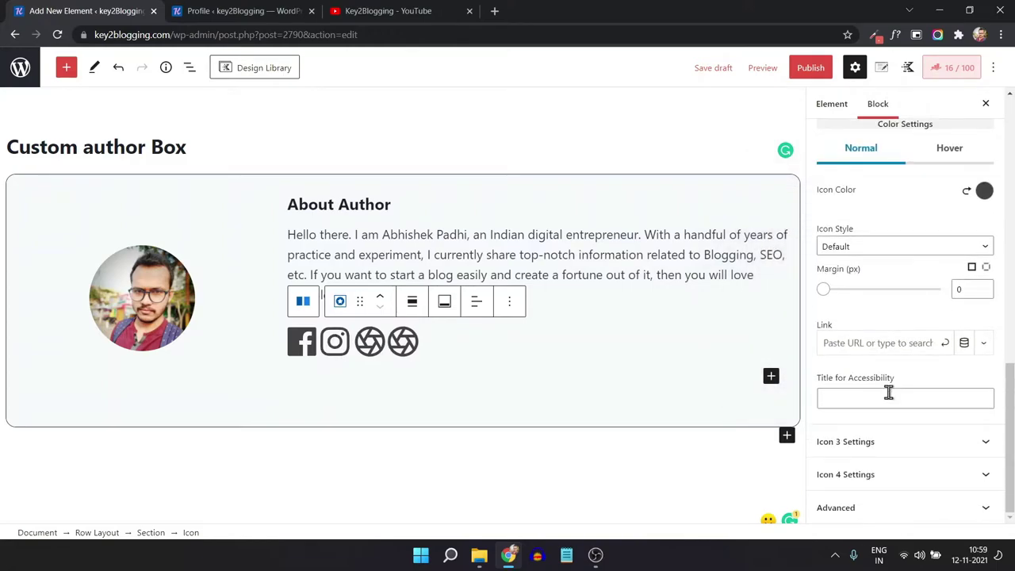
- Make the third icon the square Twitter icon, found by searching 'twitt'
{"action": "left_click", "coordinate": [876, 447]}
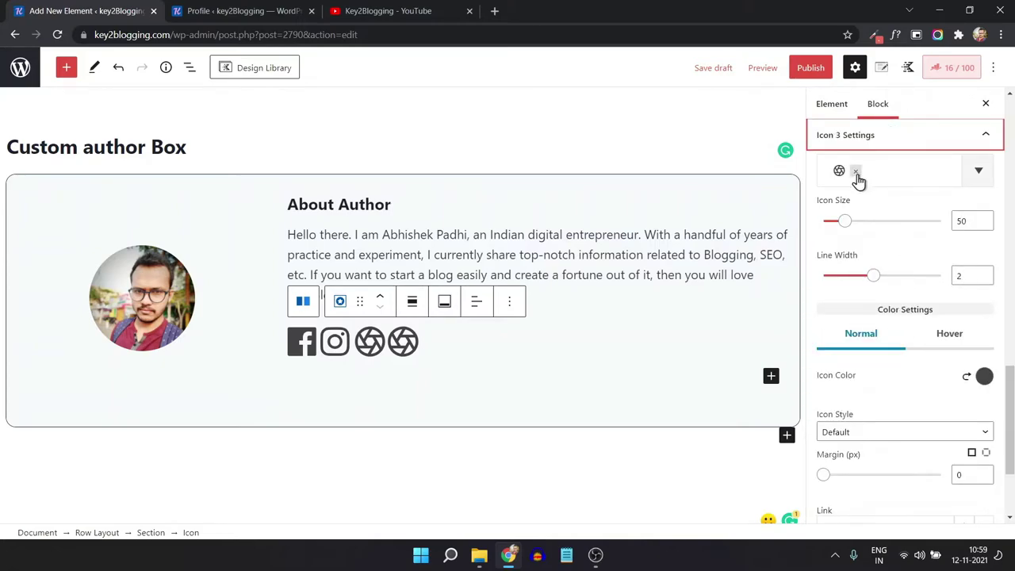
{"action": "left_click", "coordinate": [856, 172]}
{"action": "left_click", "coordinate": [859, 178]}
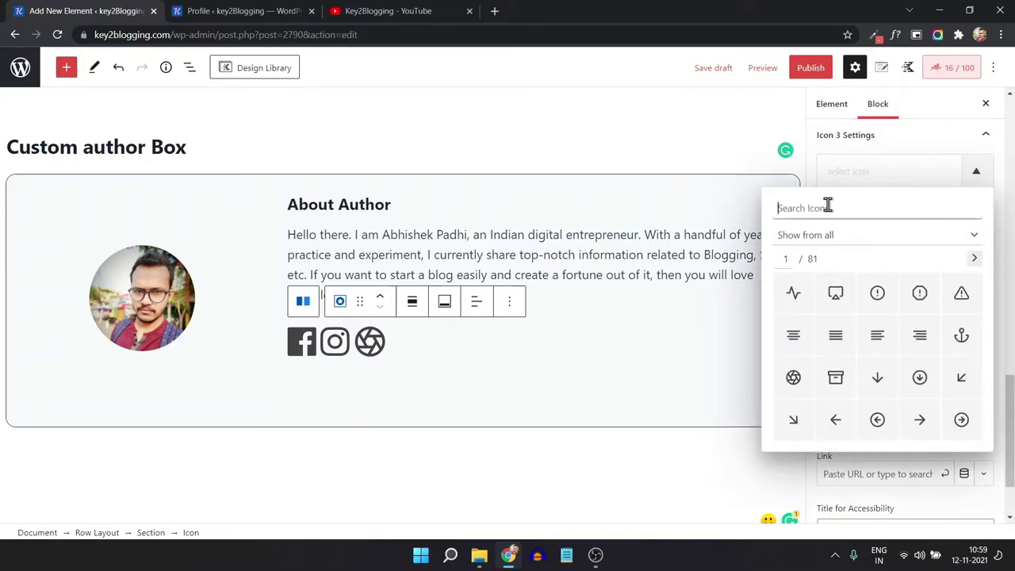
{"action": "type", "text": "twitt"}
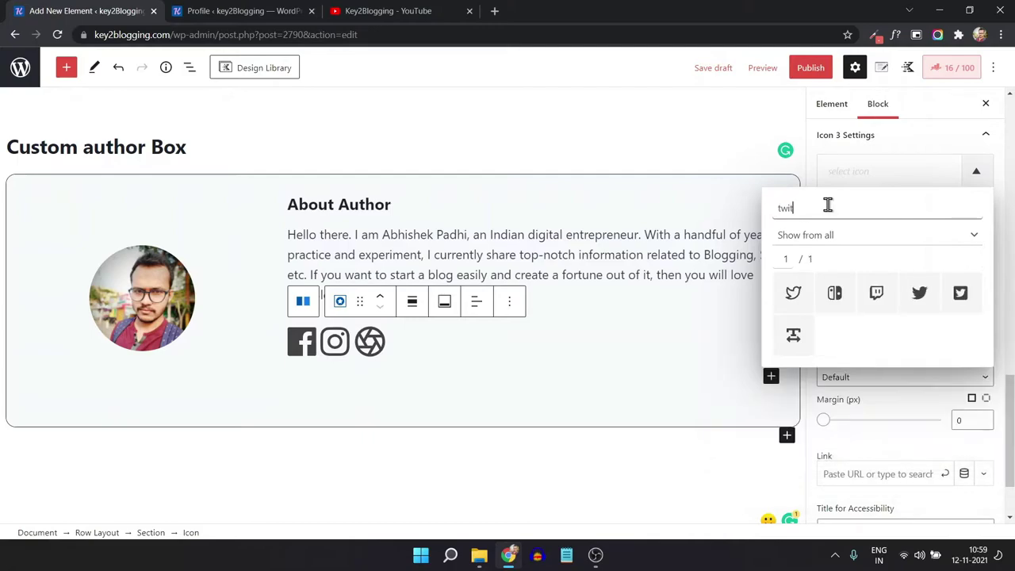
{"action": "left_click", "coordinate": [877, 293]}
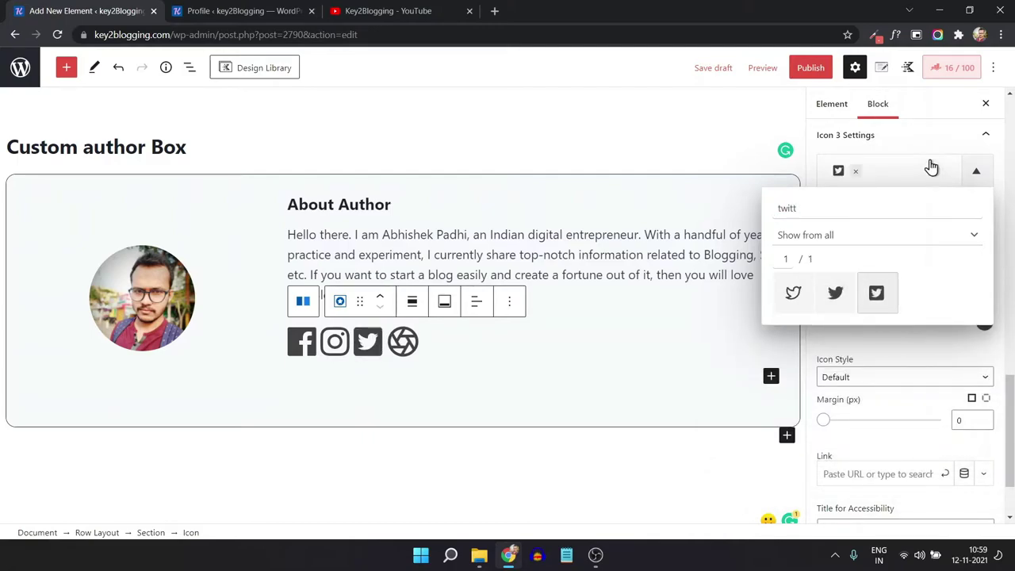
{"action": "left_click", "coordinate": [928, 137]}
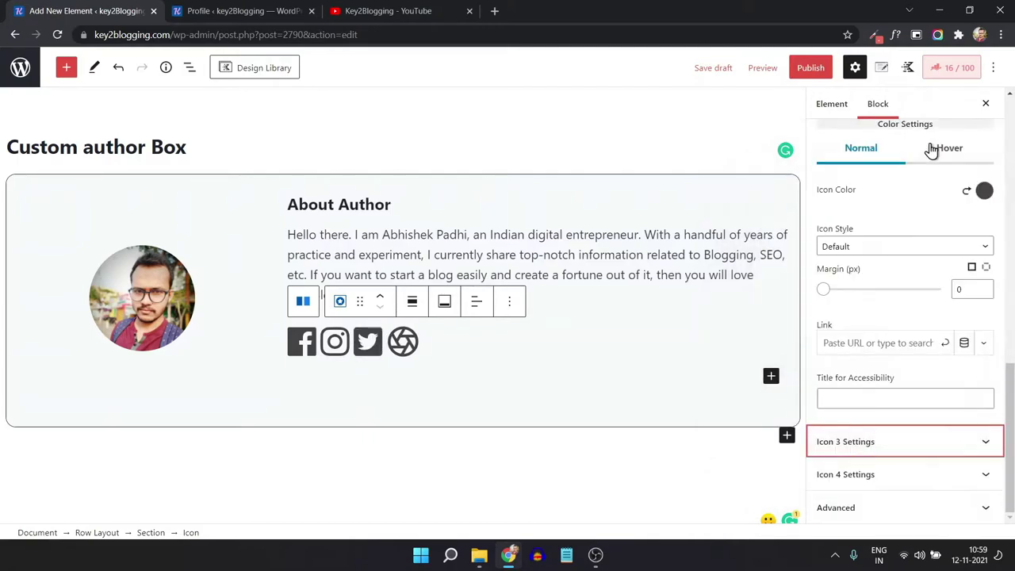
- Make the fourth icon the square LinkedIn icon, found by searching 'linked'
{"action": "left_click", "coordinate": [878, 475]}
{"action": "left_click", "coordinate": [855, 171]}
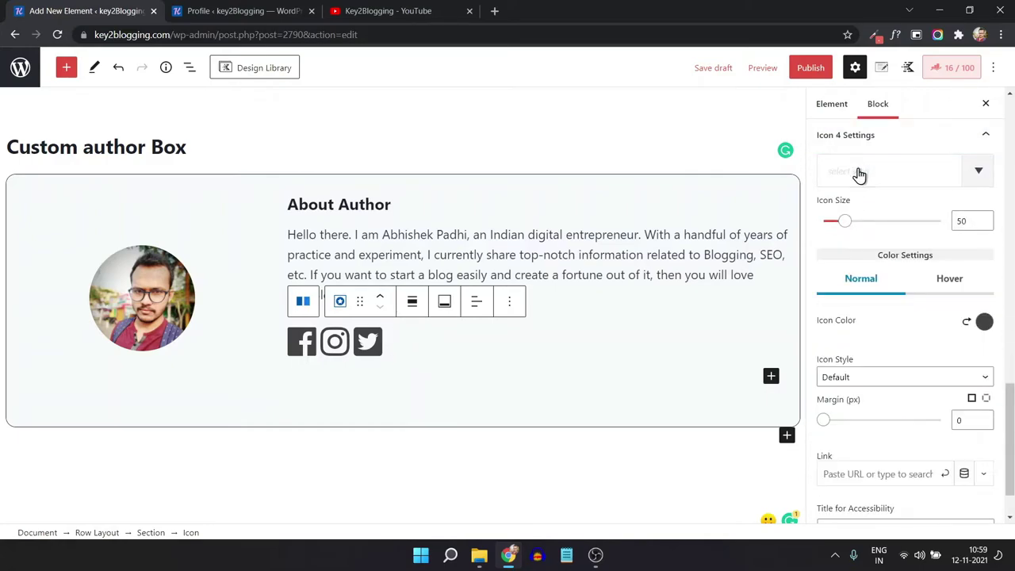
{"action": "left_click", "coordinate": [859, 173]}
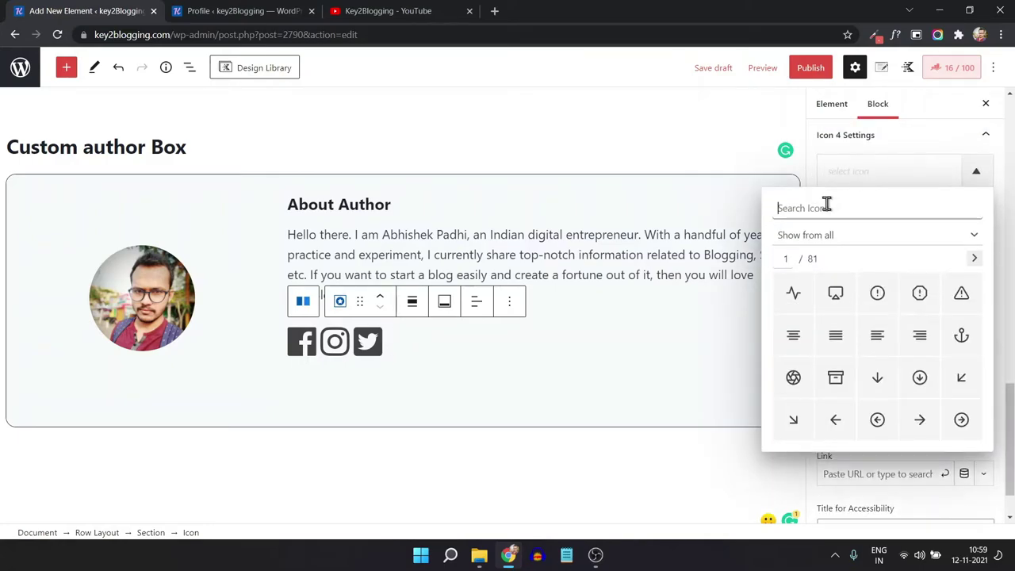
{"action": "type", "text": "linked"}
{"action": "left_click", "coordinate": [835, 293]}
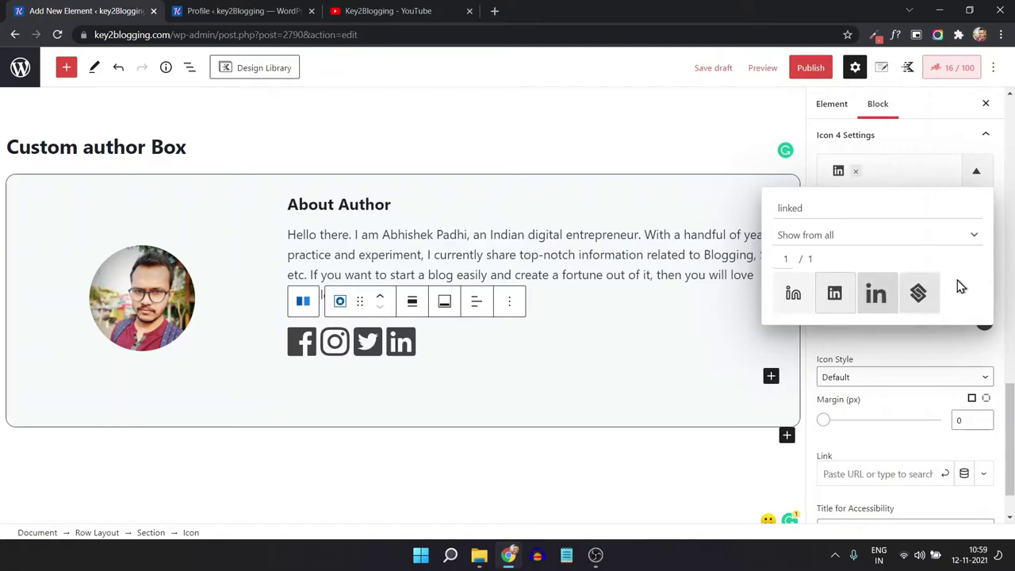
{"action": "left_click", "coordinate": [986, 352]}
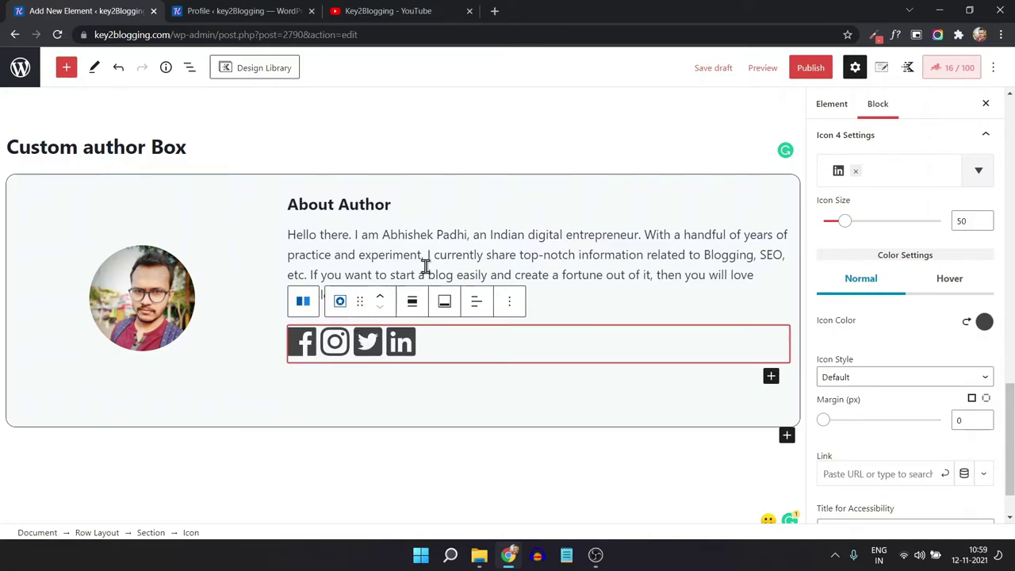
- Search Google for 'facebook hex code' in a new tab to get #4267B2
{"action": "left_click", "coordinate": [496, 12]}
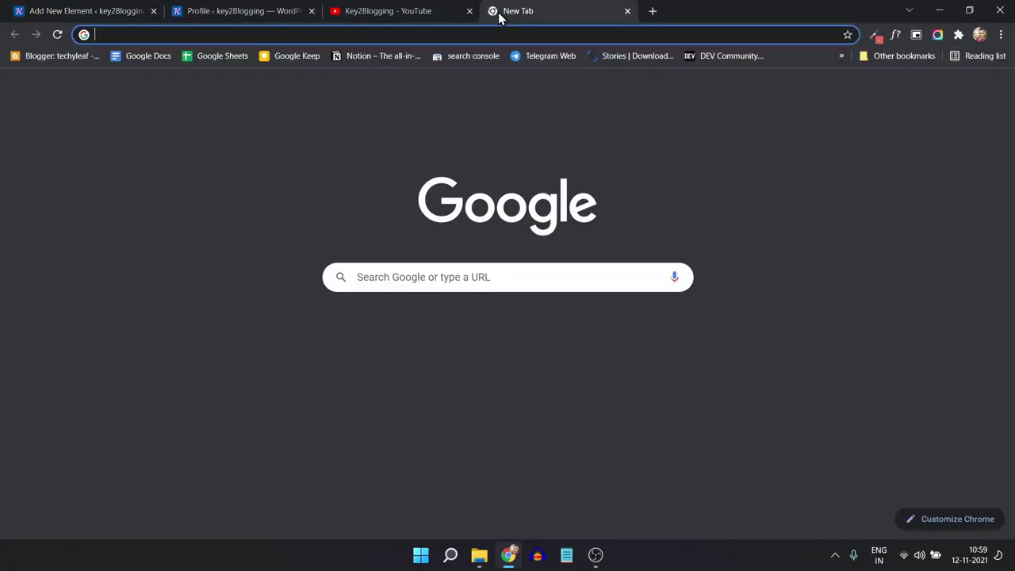
{"action": "type", "text": "faceb"}
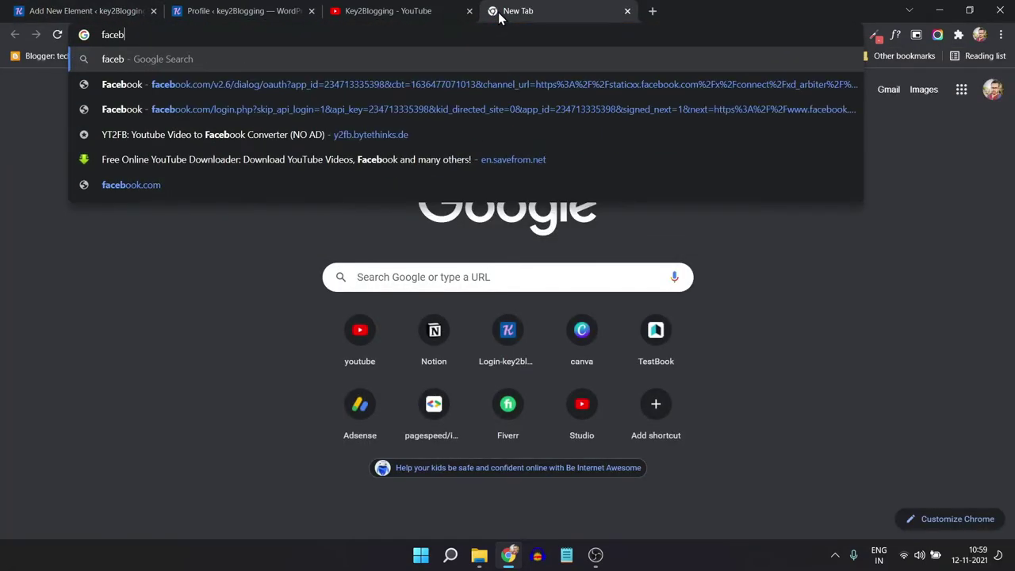
{"action": "type", "text": "ook hex code"}
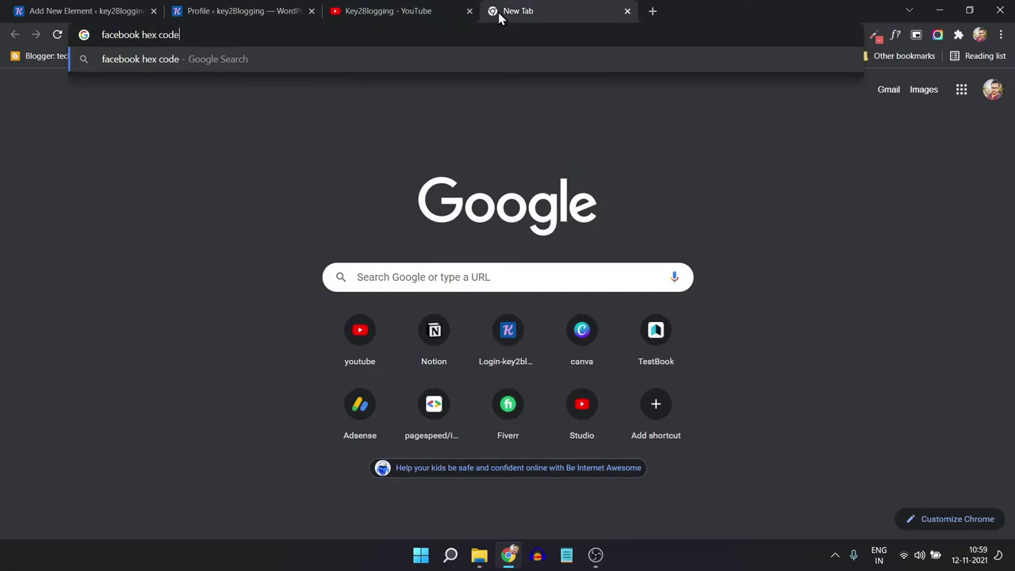
{"action": "key", "text": "Return"}
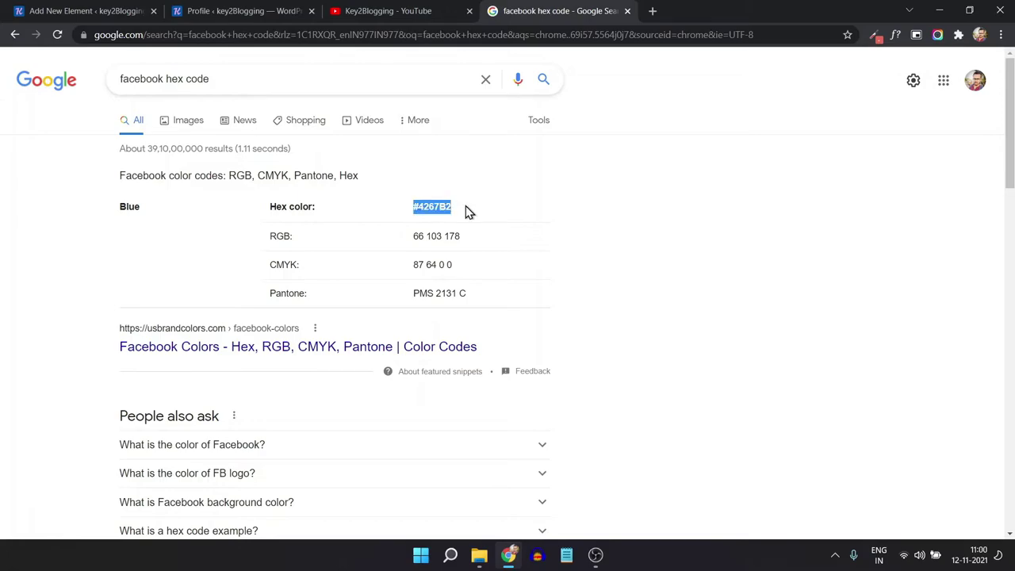
- Paste #4267B2 over 444444 as the Facebook icon colour, then return to the Google results
{"action": "left_click", "coordinate": [123, 8]}
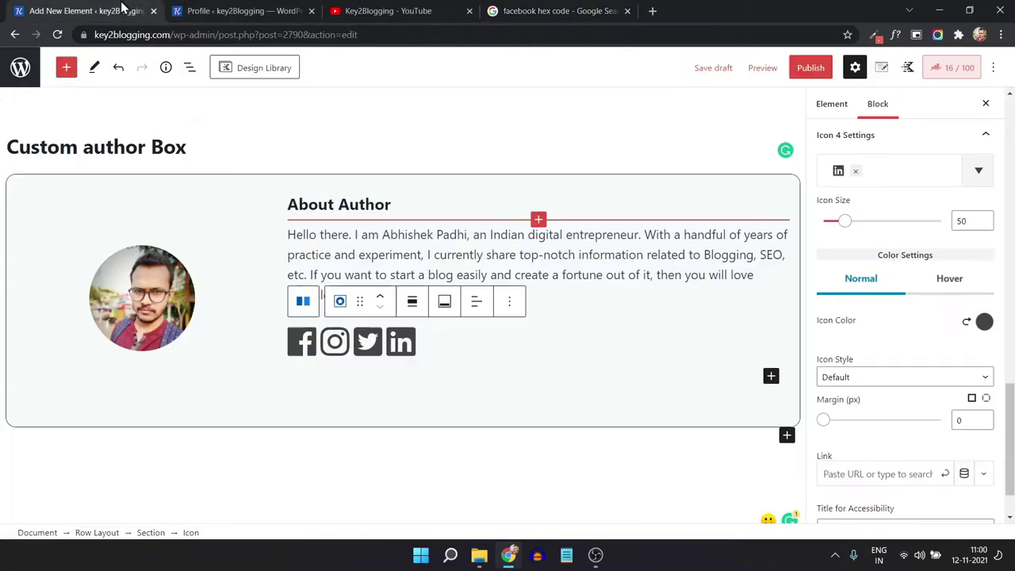
{"action": "scroll", "coordinate": [904, 341], "scroll_direction": "up", "scroll_amount": 15}
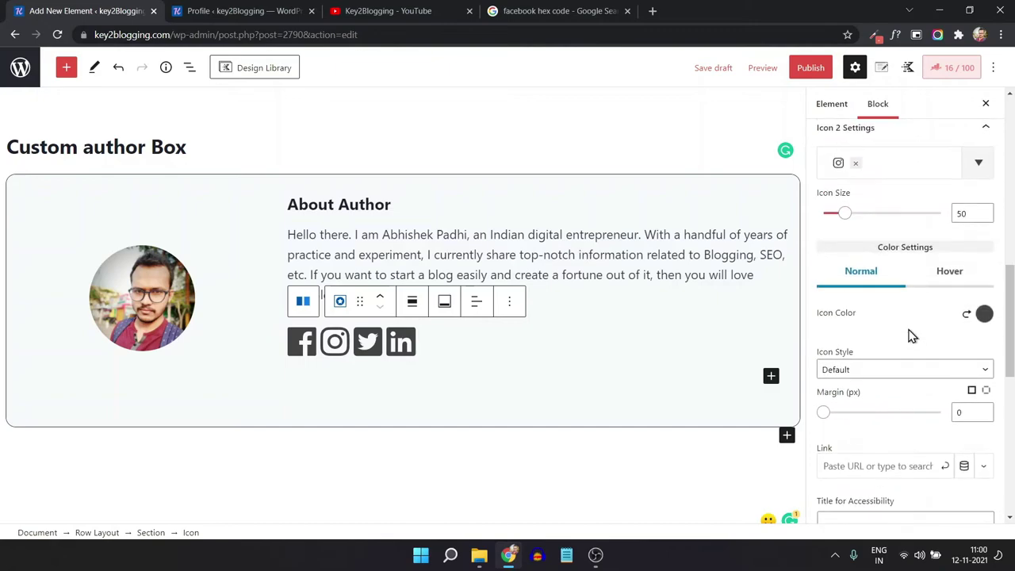
{"action": "scroll", "coordinate": [910, 306], "scroll_direction": "up", "scroll_amount": 3}
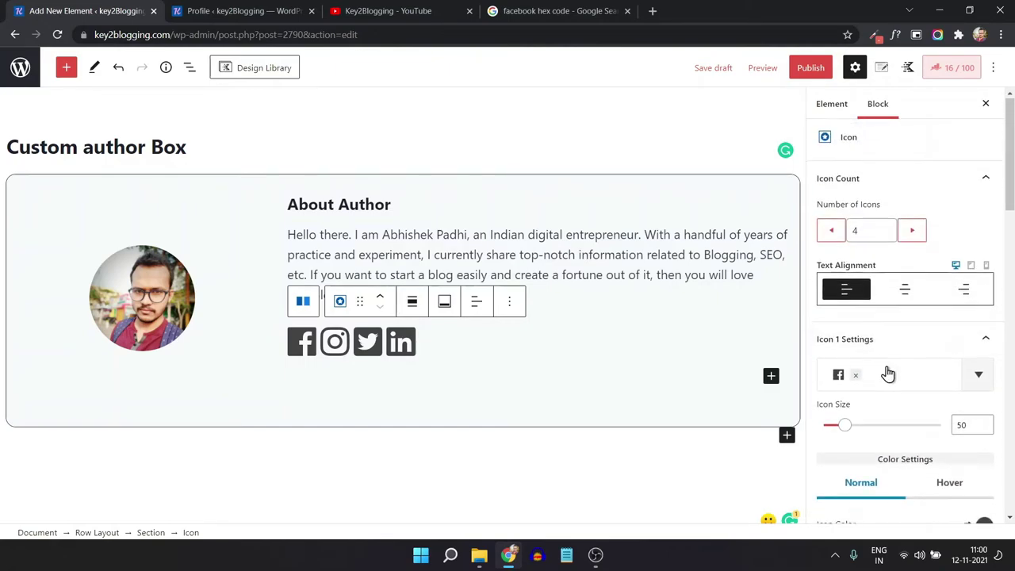
{"action": "scroll", "coordinate": [890, 369], "scroll_direction": "down", "scroll_amount": 2}
{"action": "left_click", "coordinate": [981, 395]}
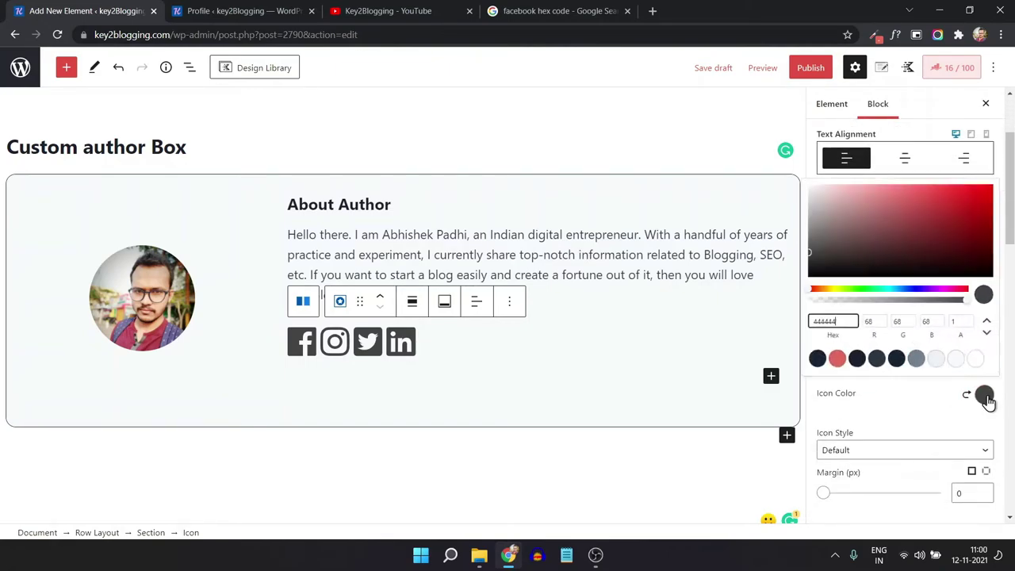
{"action": "double_click", "coordinate": [832, 318]}
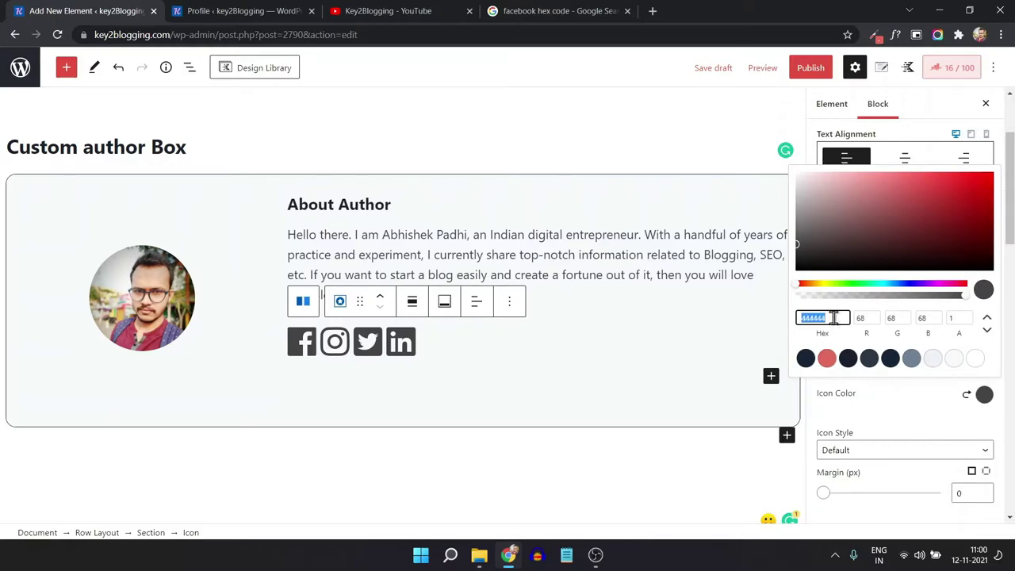
{"action": "type", "text": "4267B2"}
{"action": "left_click", "coordinate": [872, 412]}
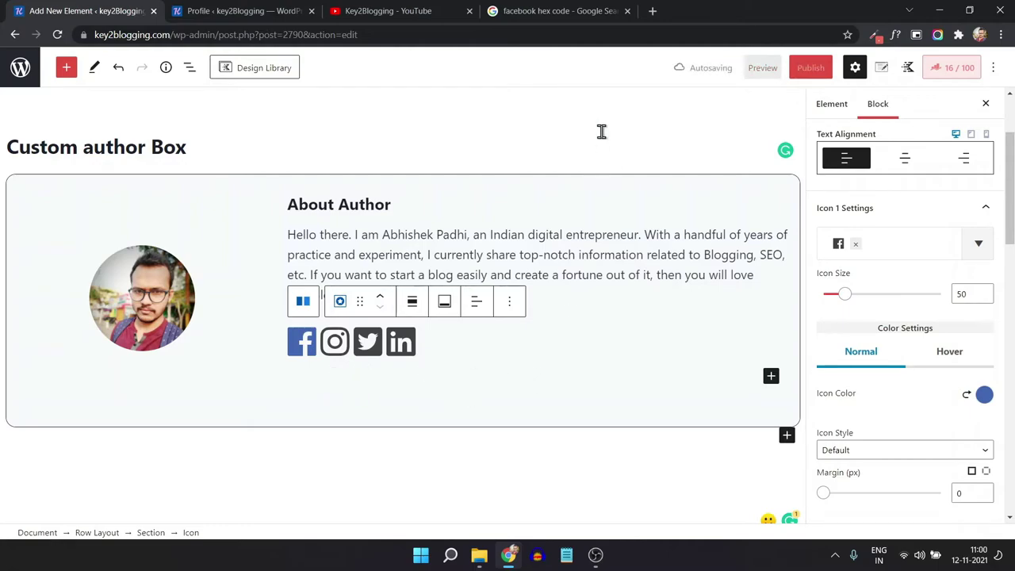
{"action": "left_click", "coordinate": [555, 11]}
- Change the search to 'twitter hex code' and copy Twitter blue #1DA1F2
{"action": "left_click", "coordinate": [143, 79]}
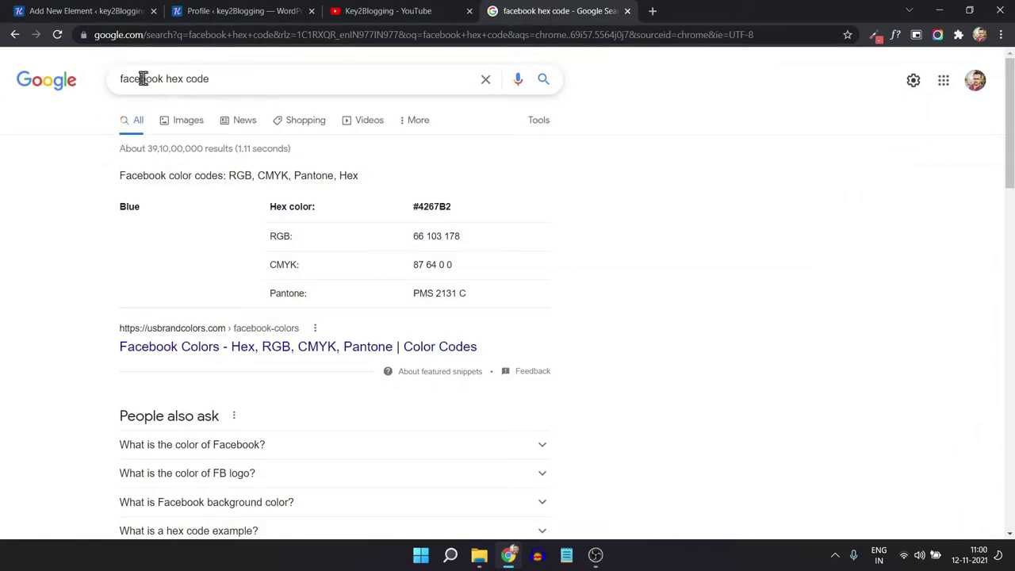
{"action": "double_click", "coordinate": [142, 79]}
{"action": "key", "text": "BackSpace"}
{"action": "type", "text": "twihex"}
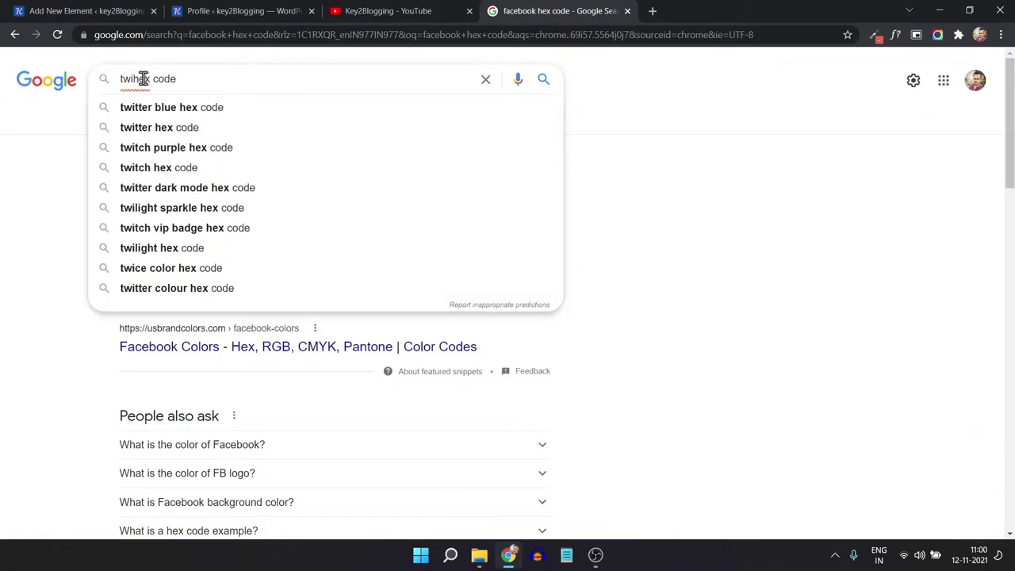
{"action": "key", "text": "Down"}
{"action": "key", "text": "Down"}
{"action": "key", "text": "Return"}
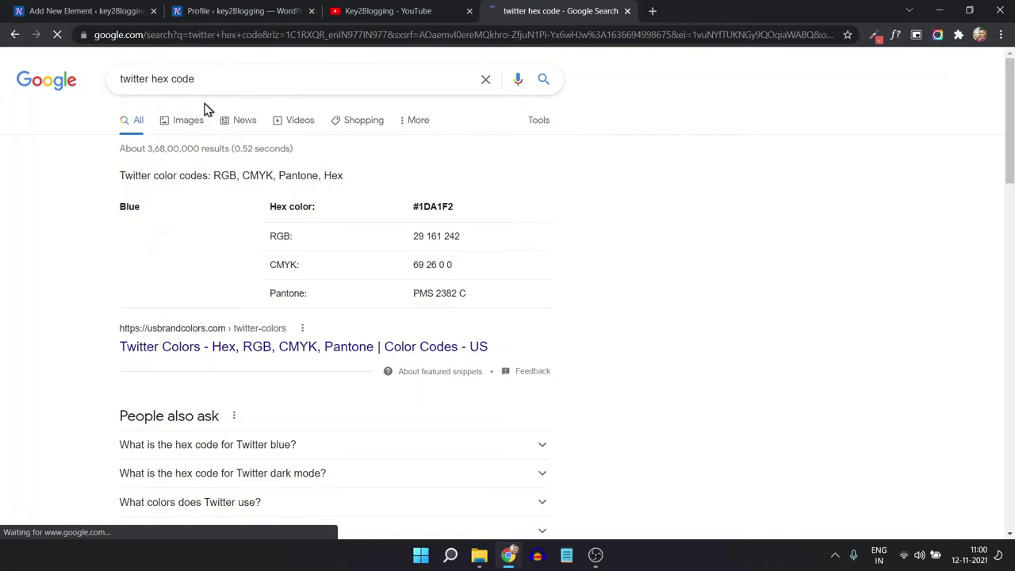
{"action": "double_click", "coordinate": [429, 203]}
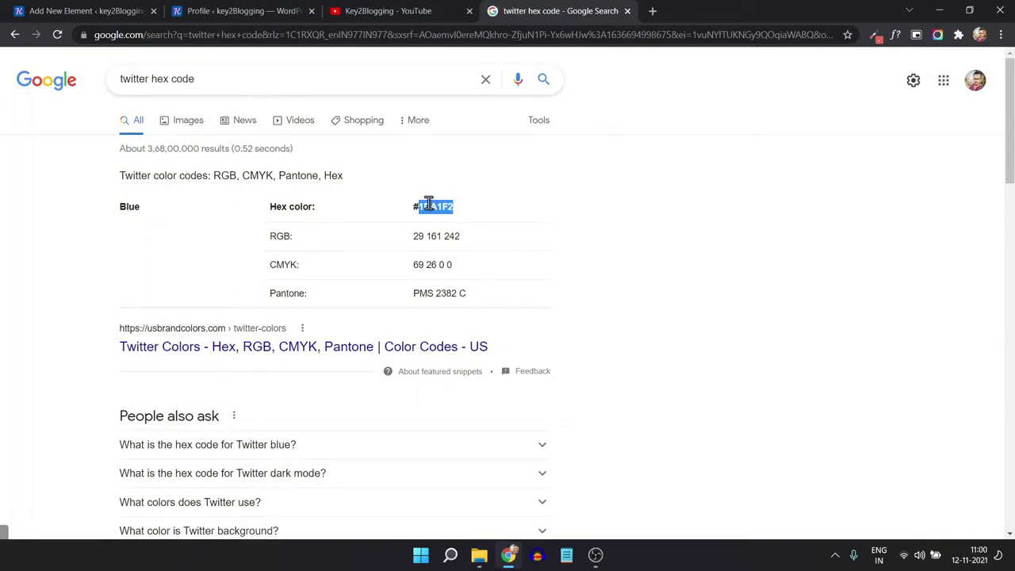
{"action": "left_click", "coordinate": [159, 8]}
- Paste #1DA1F2 into the Twitter icon's Hex colour field and deselect the block
{"action": "scroll", "coordinate": [902, 341], "scroll_direction": "down", "scroll_amount": 7}
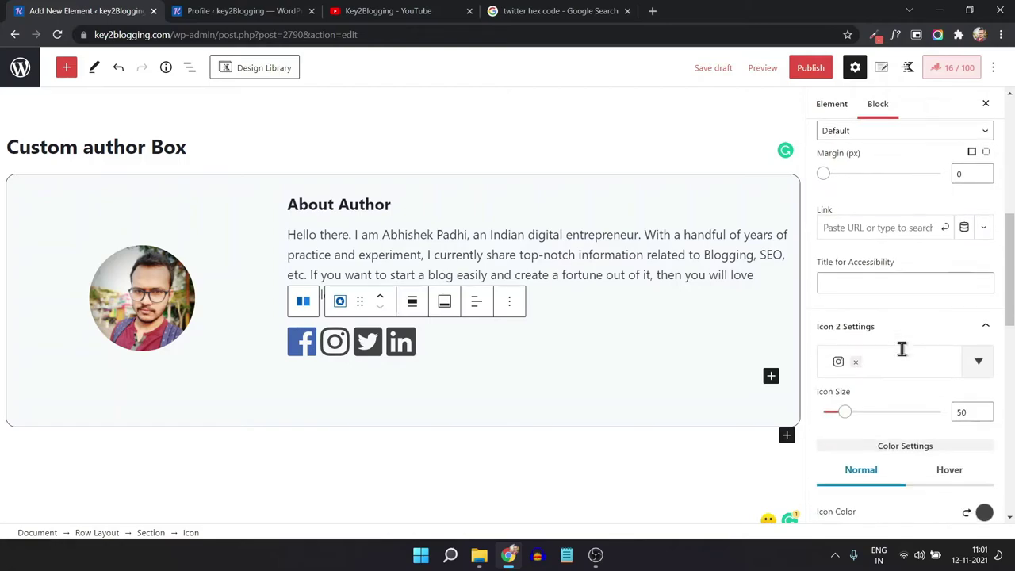
{"action": "scroll", "coordinate": [902, 360], "scroll_direction": "down", "scroll_amount": 2}
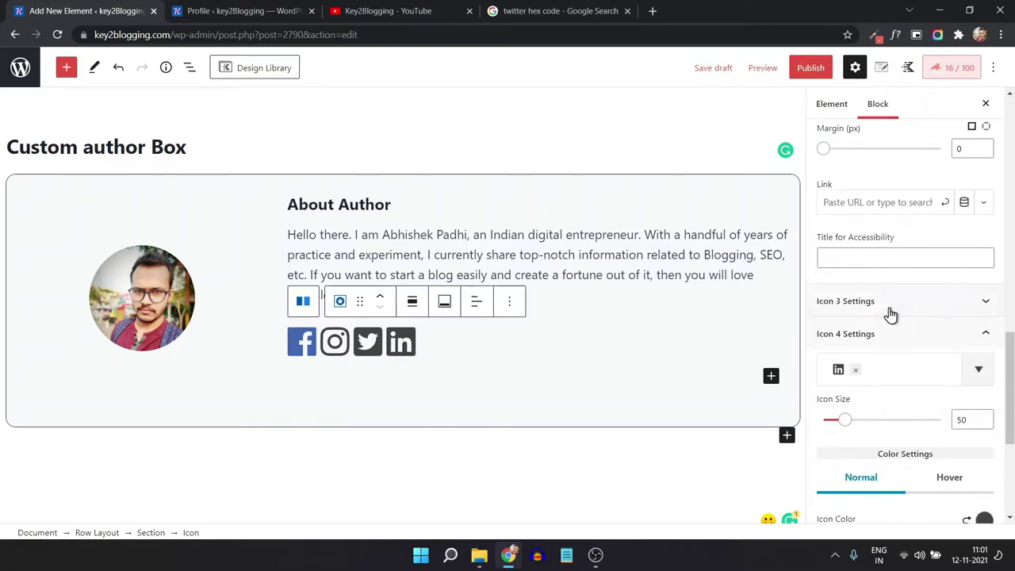
{"action": "left_click", "coordinate": [888, 311]}
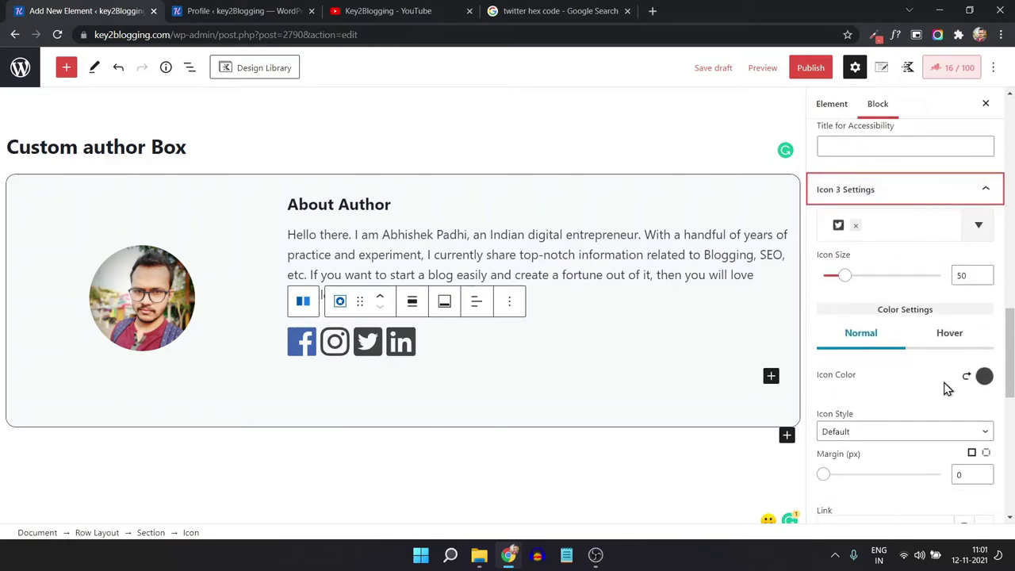
{"action": "left_click", "coordinate": [980, 376]}
{"action": "double_click", "coordinate": [828, 301]}
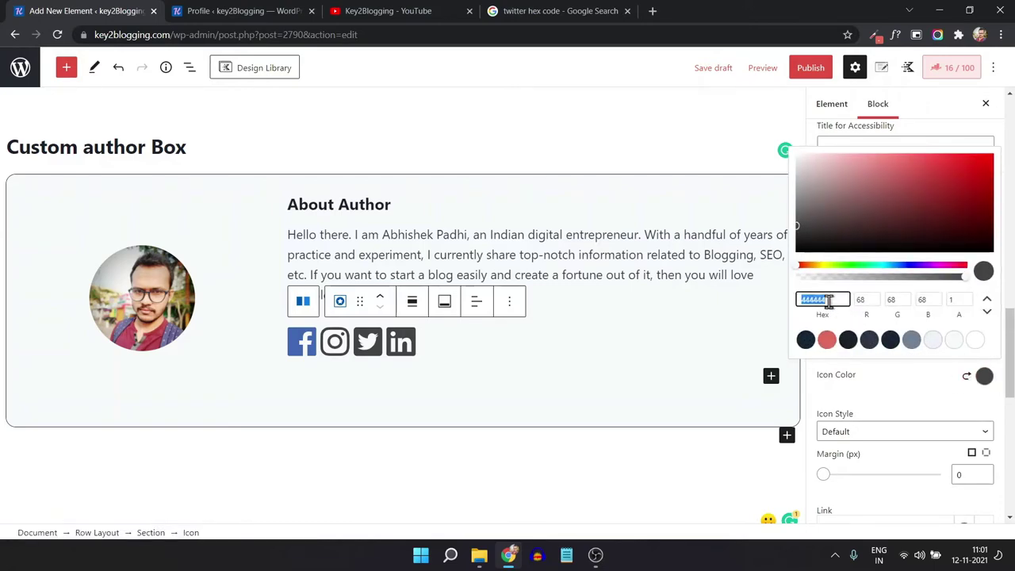
{"action": "type", "text": "#1DA1F2"}
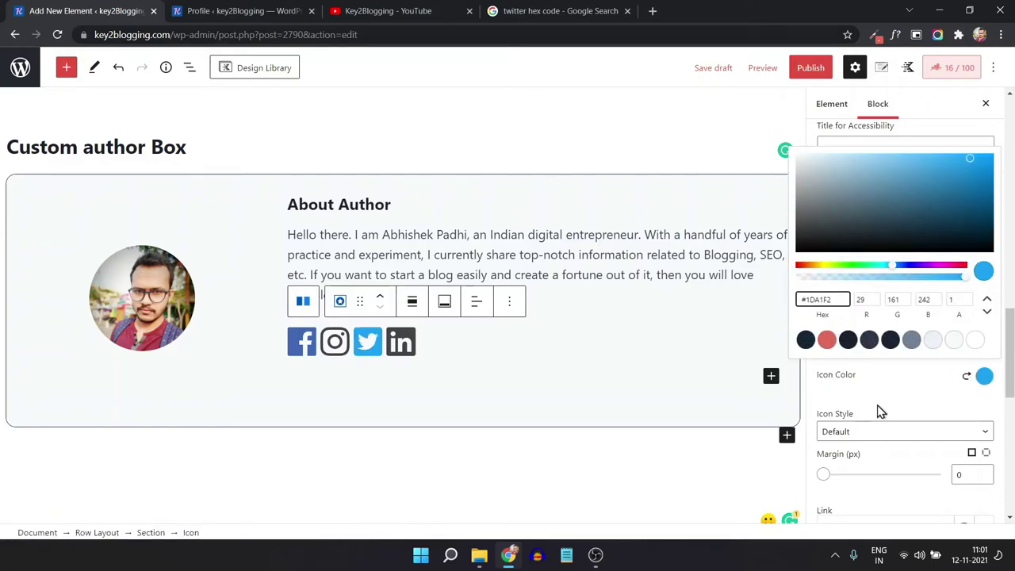
{"action": "left_click", "coordinate": [896, 405]}
{"action": "left_click", "coordinate": [896, 404]}
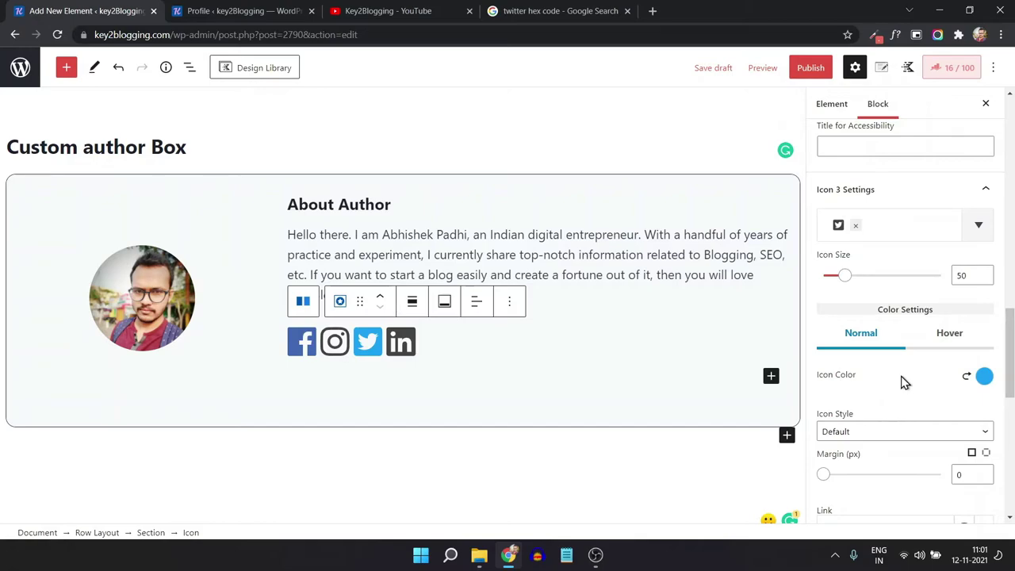
{"action": "scroll", "coordinate": [892, 378], "scroll_direction": "up", "scroll_amount": 3}
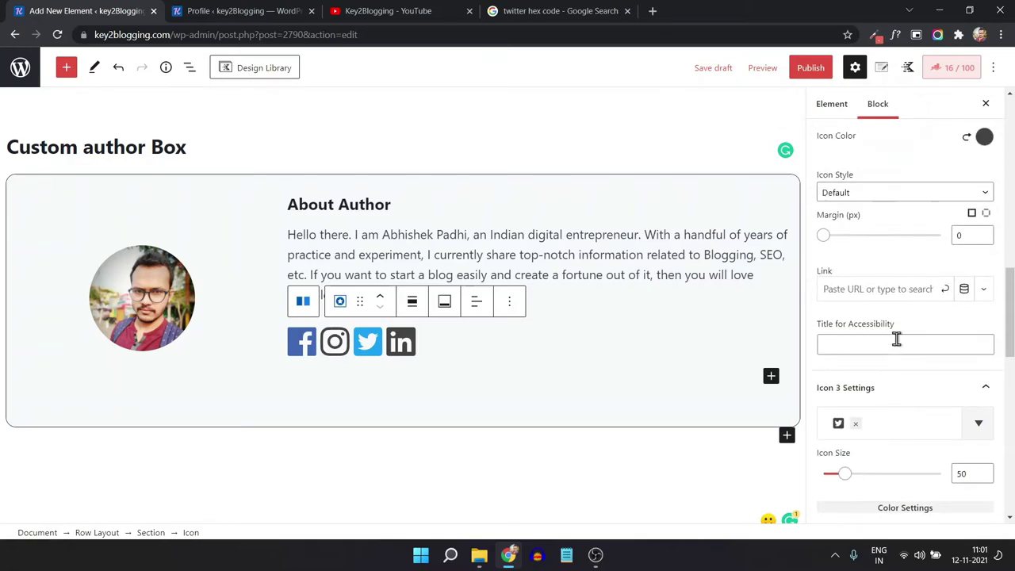
{"action": "scroll", "coordinate": [892, 333], "scroll_direction": "up", "scroll_amount": 4}
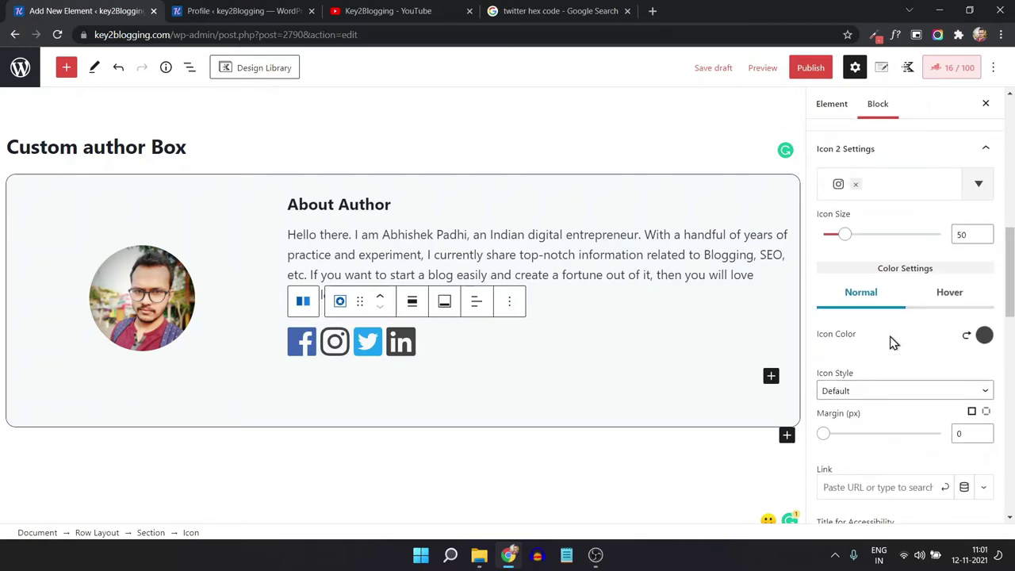
{"action": "scroll", "coordinate": [888, 333], "scroll_direction": "down", "scroll_amount": 1}
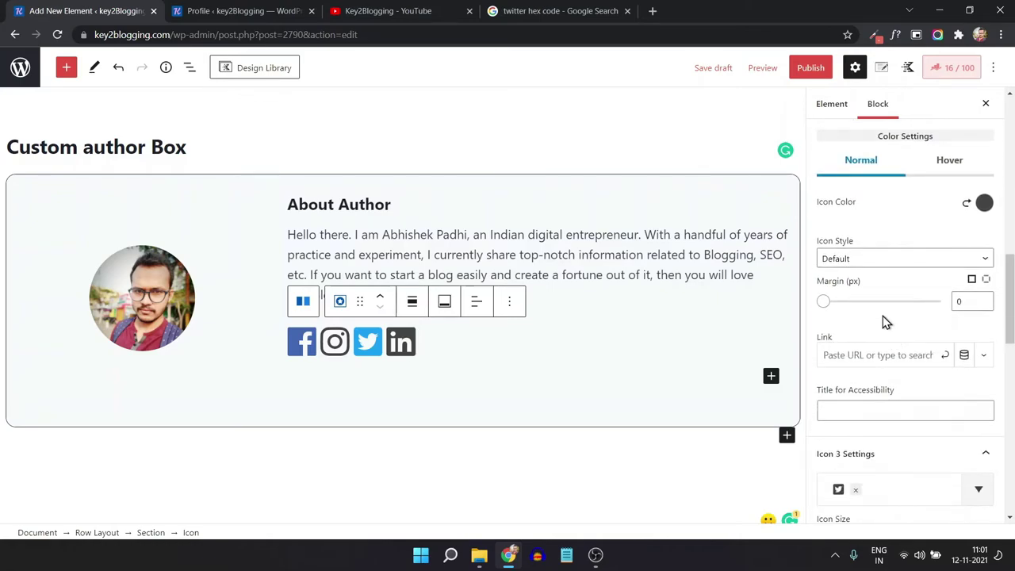
{"action": "left_click", "coordinate": [843, 358]}
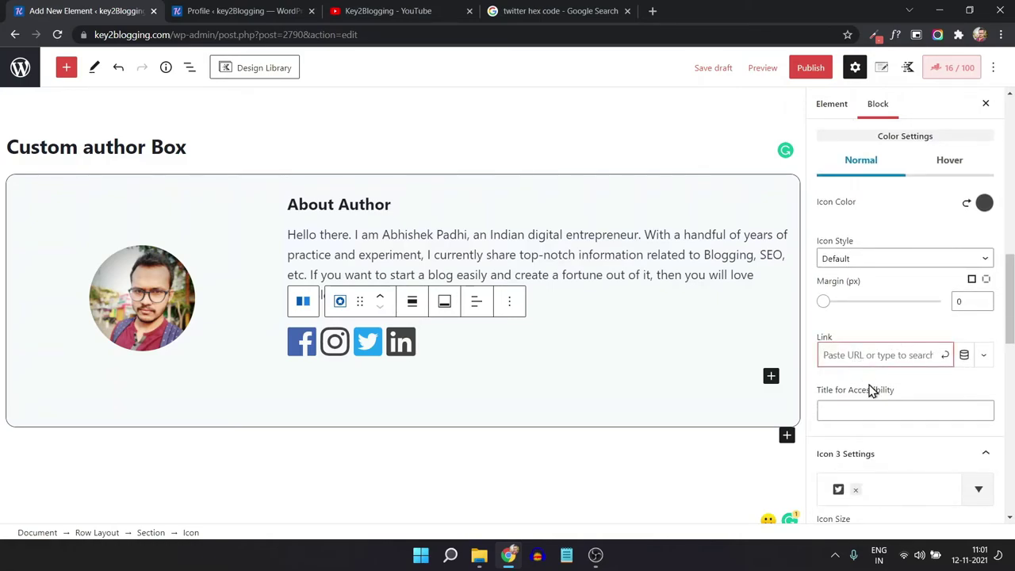
{"action": "scroll", "coordinate": [872, 393], "scroll_direction": "down", "scroll_amount": 4}
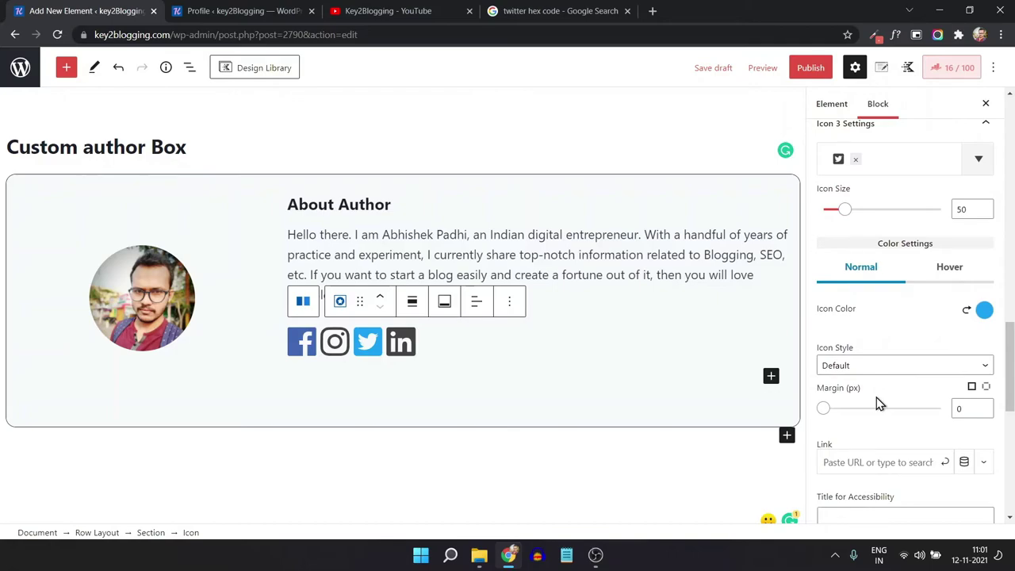
{"action": "left_click", "coordinate": [553, 482]}
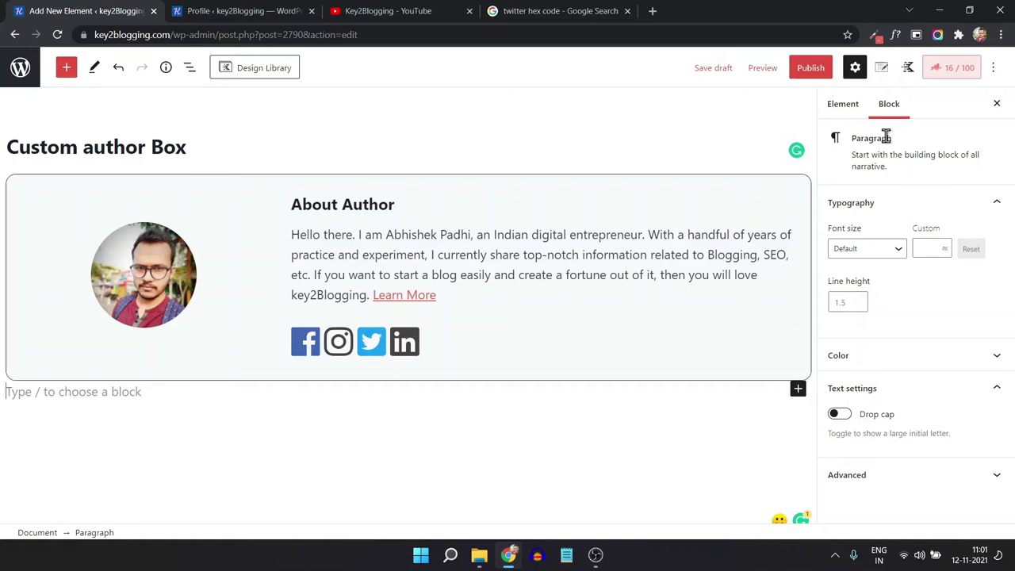
- Set the element's Placement to After Content in Element Settings
{"action": "left_click", "coordinate": [882, 70]}
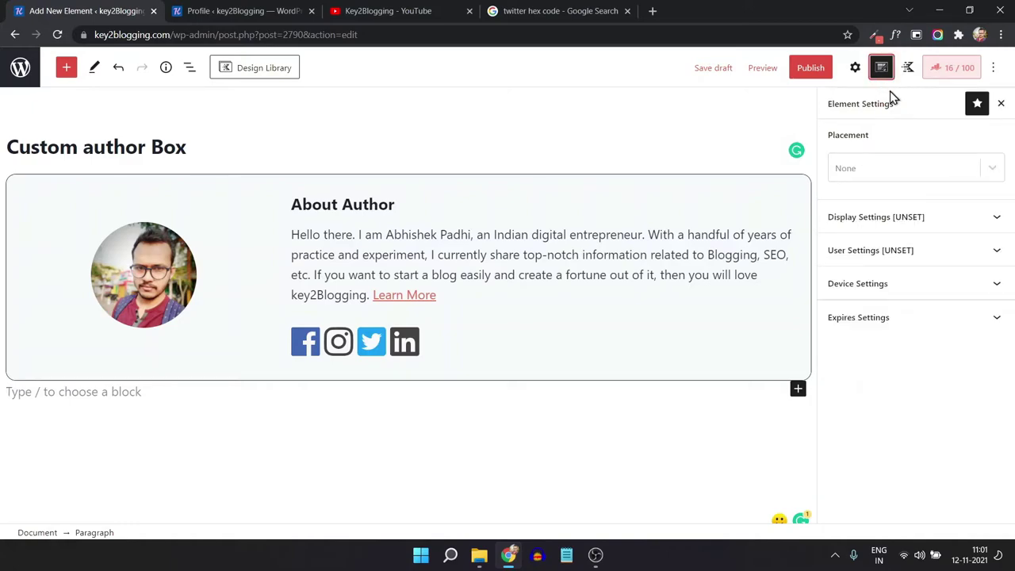
{"action": "left_click", "coordinate": [886, 168]}
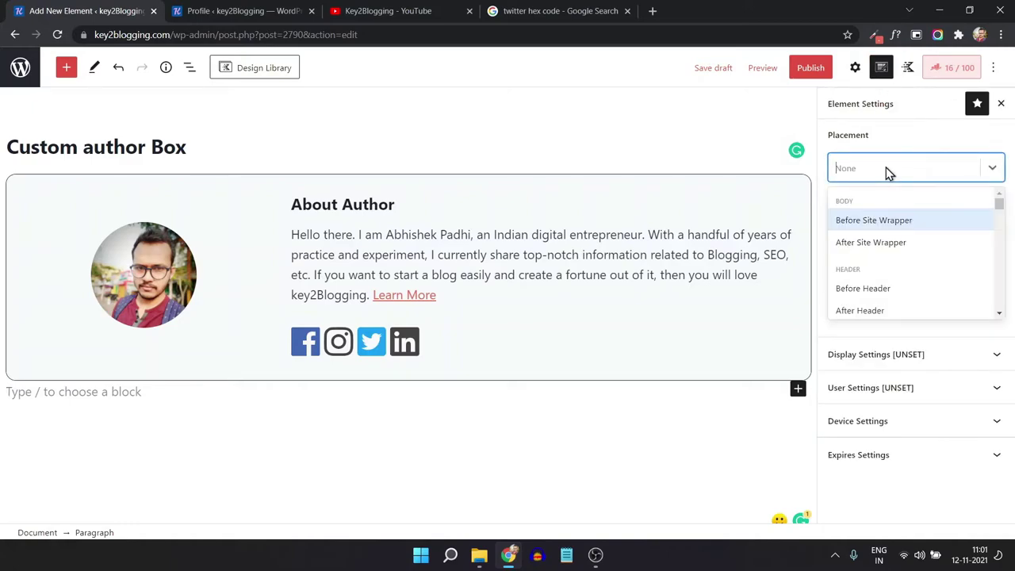
{"action": "scroll", "coordinate": [899, 266], "scroll_direction": "down", "scroll_amount": 5}
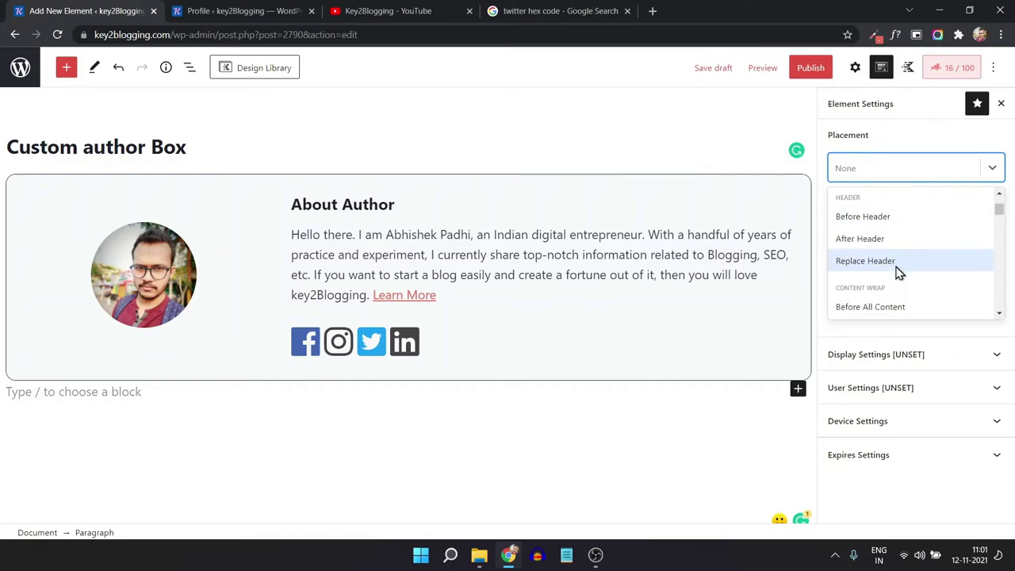
{"action": "scroll", "coordinate": [891, 270], "scroll_direction": "down", "scroll_amount": 1}
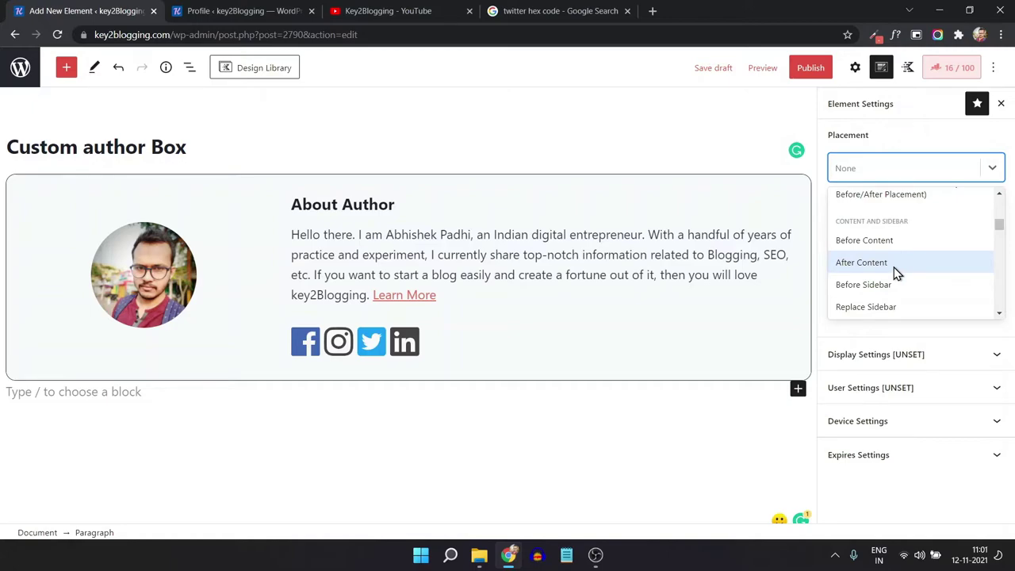
{"action": "left_click", "coordinate": [895, 269]}
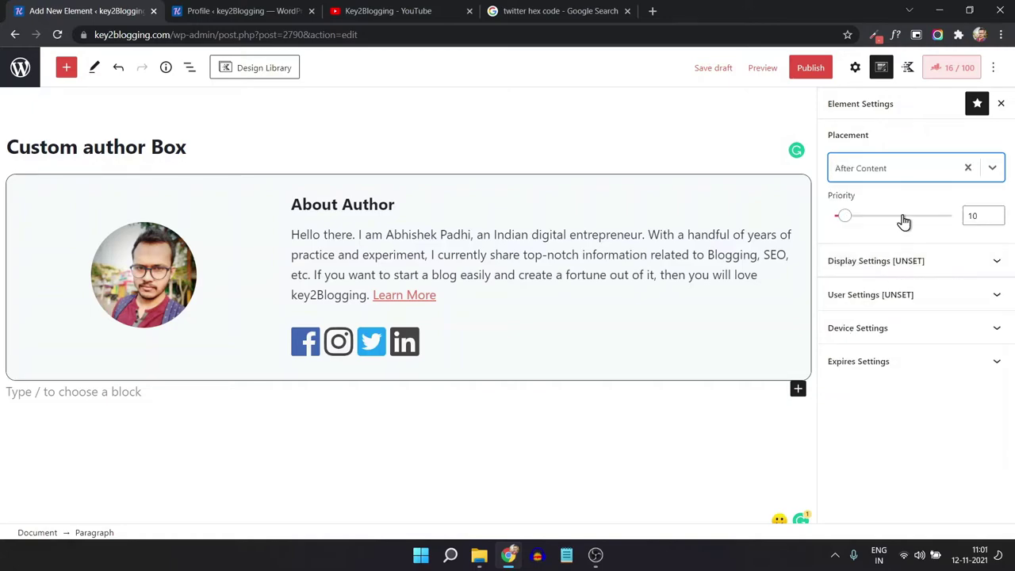
{"action": "left_click", "coordinate": [883, 273]}
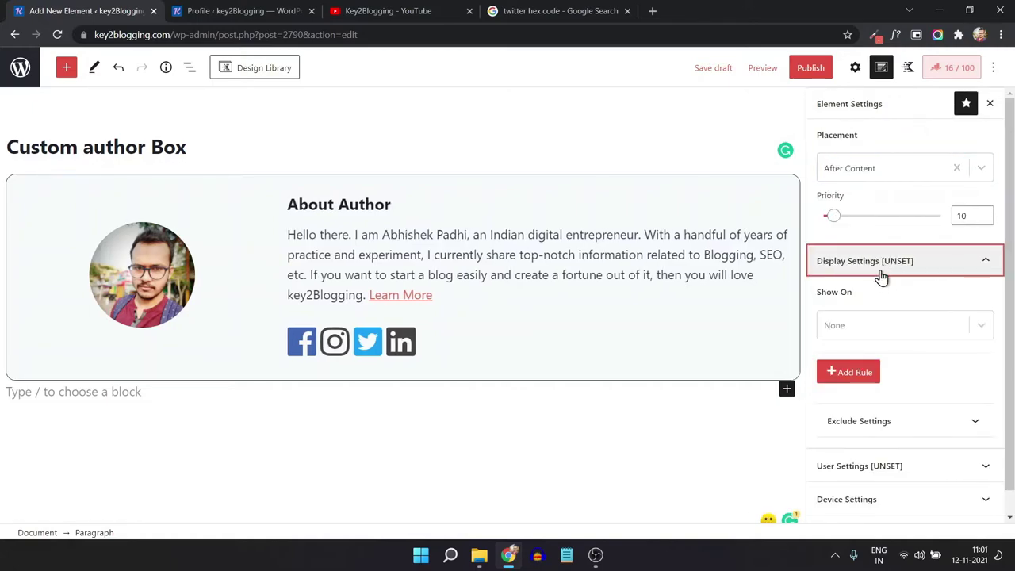
- Set Show On to Single Posts, Select Post By to Author, and choose the site's author
{"action": "left_click", "coordinate": [877, 326]}
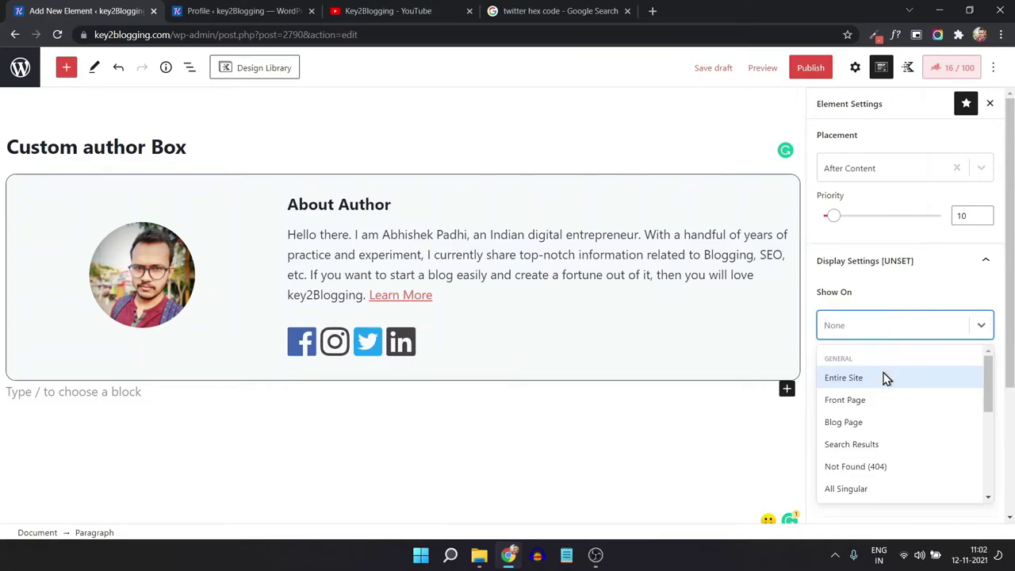
{"action": "scroll", "coordinate": [892, 419], "scroll_direction": "down", "scroll_amount": 6}
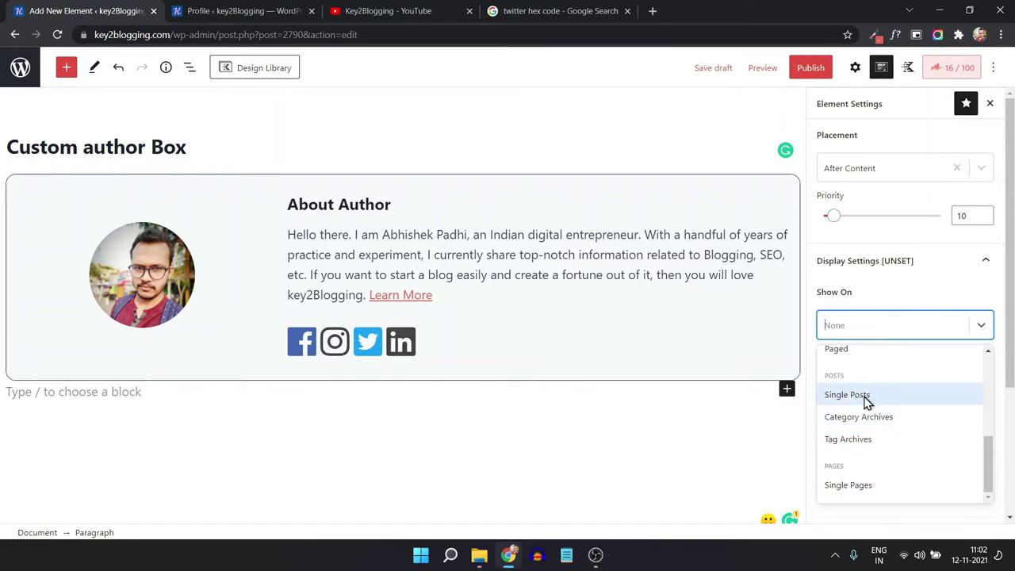
{"action": "left_click", "coordinate": [862, 396]}
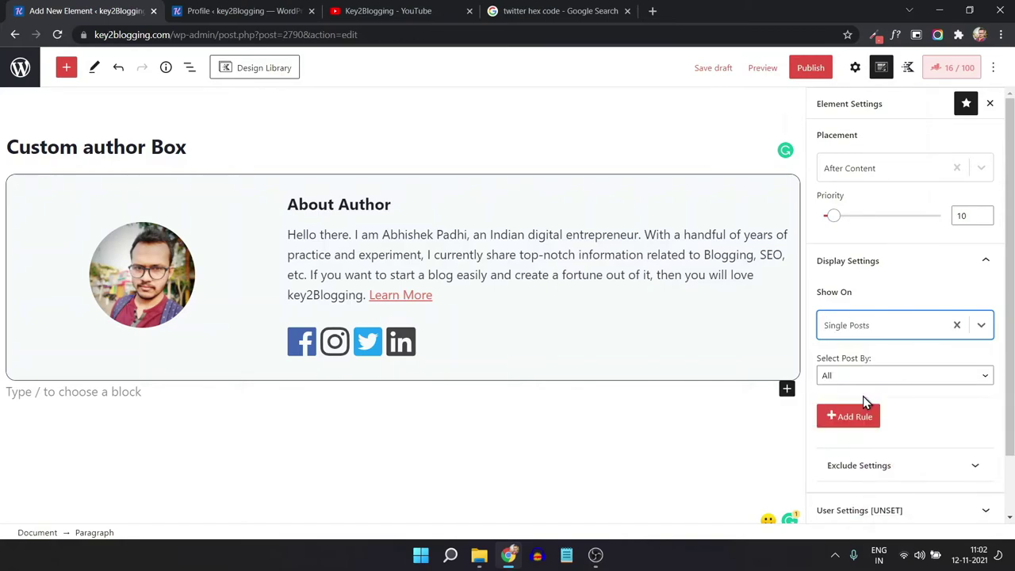
{"action": "left_click", "coordinate": [920, 379]}
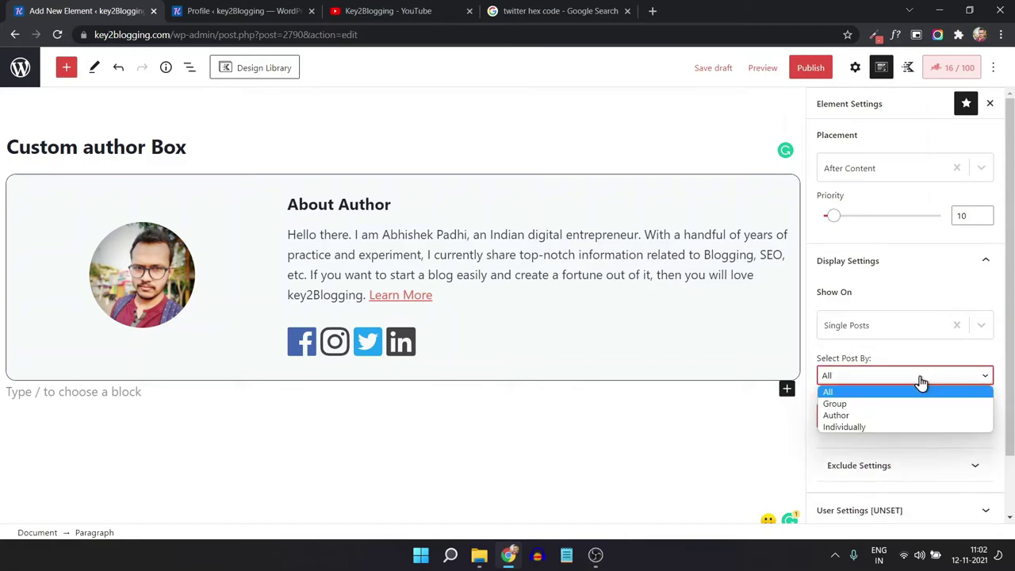
{"action": "left_click", "coordinate": [873, 417]}
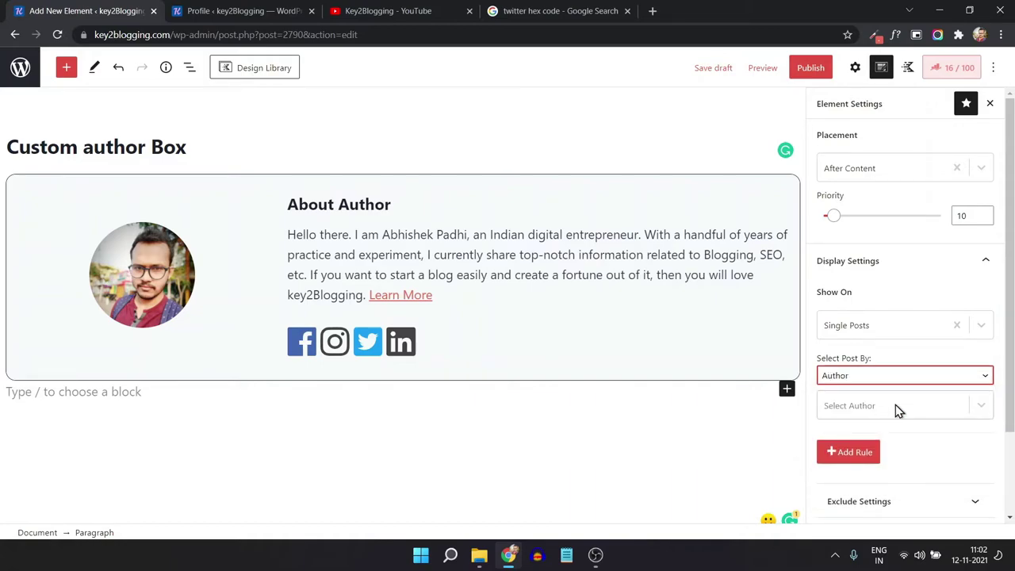
{"action": "left_click", "coordinate": [895, 410]}
{"action": "left_click", "coordinate": [881, 435]}
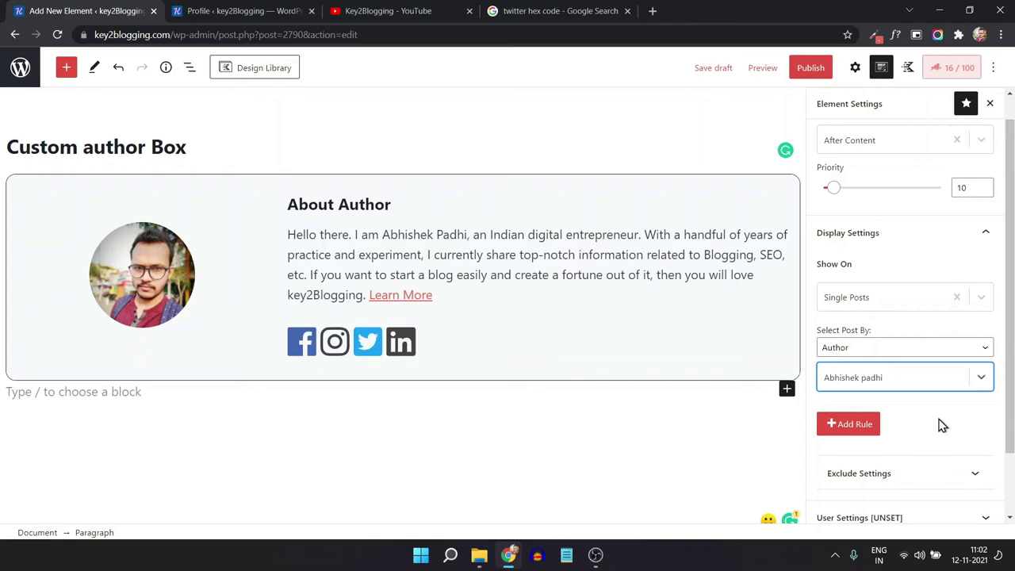
- Make the element visible to All Users and keep Device visibility at All Devices
{"action": "scroll", "coordinate": [942, 426], "scroll_direction": "down", "scroll_amount": 1}
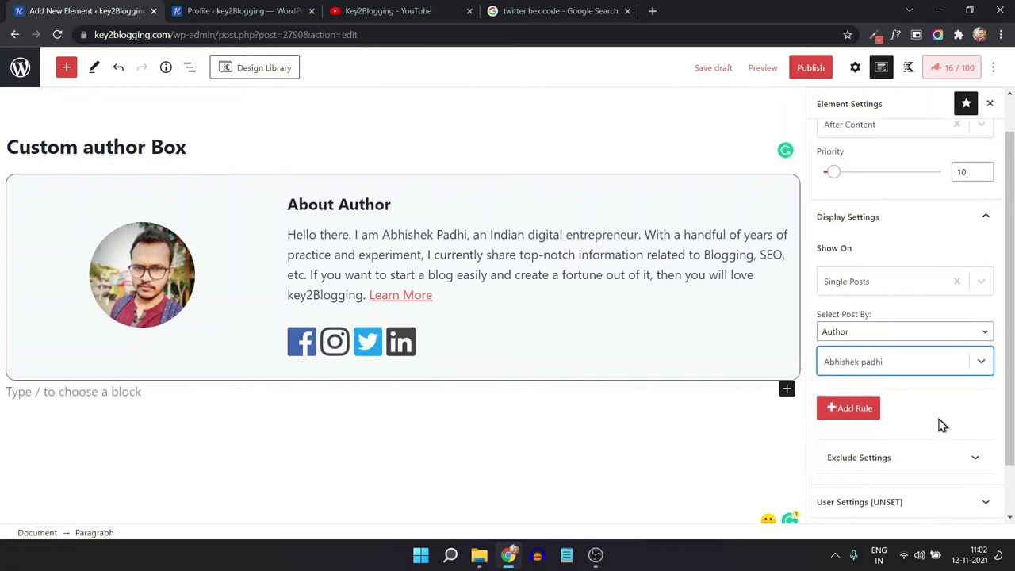
{"action": "left_click", "coordinate": [925, 397]}
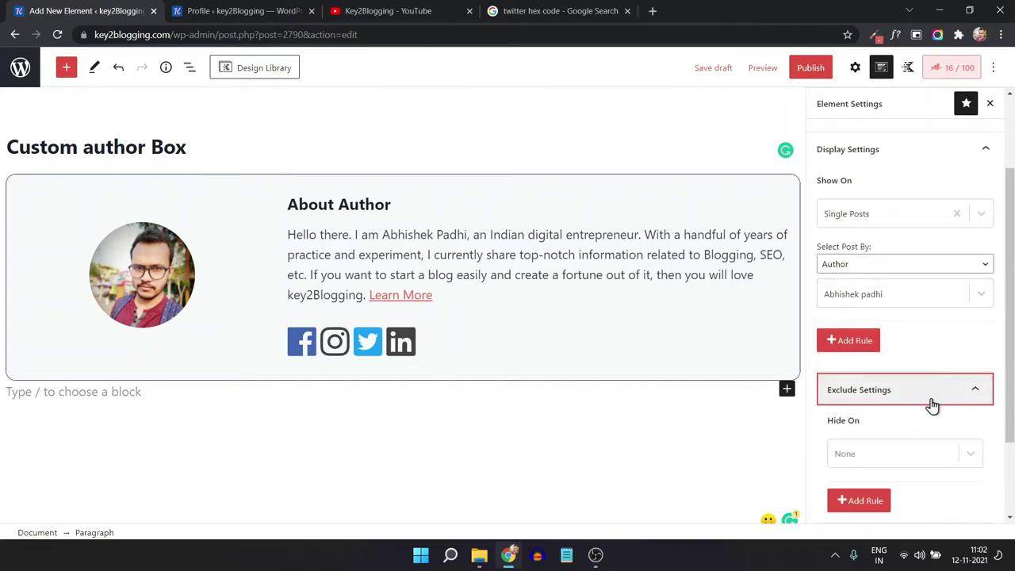
{"action": "left_click", "coordinate": [950, 395]}
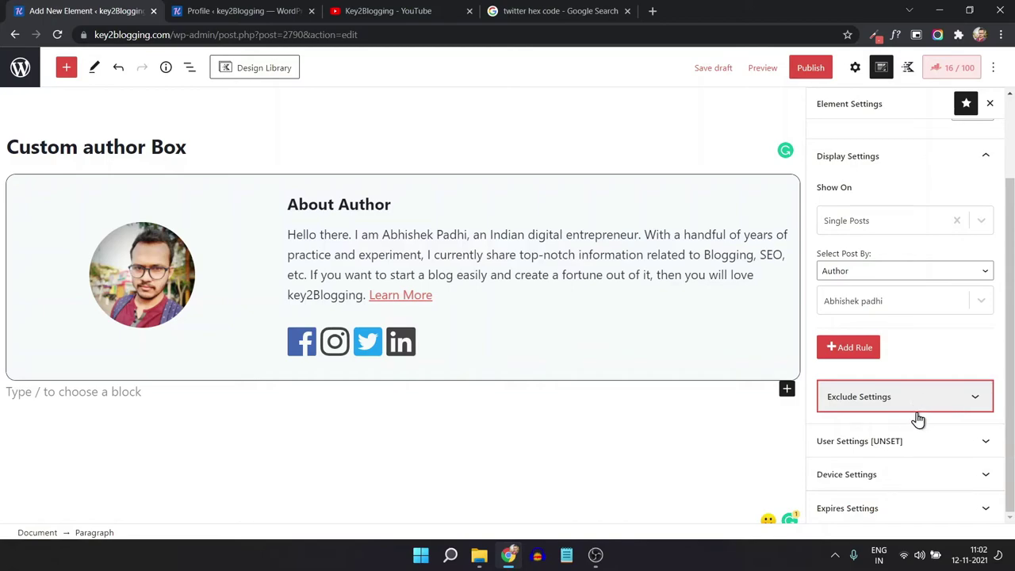
{"action": "left_click", "coordinate": [912, 444]}
{"action": "scroll", "coordinate": [914, 449], "scroll_direction": "down", "scroll_amount": 1}
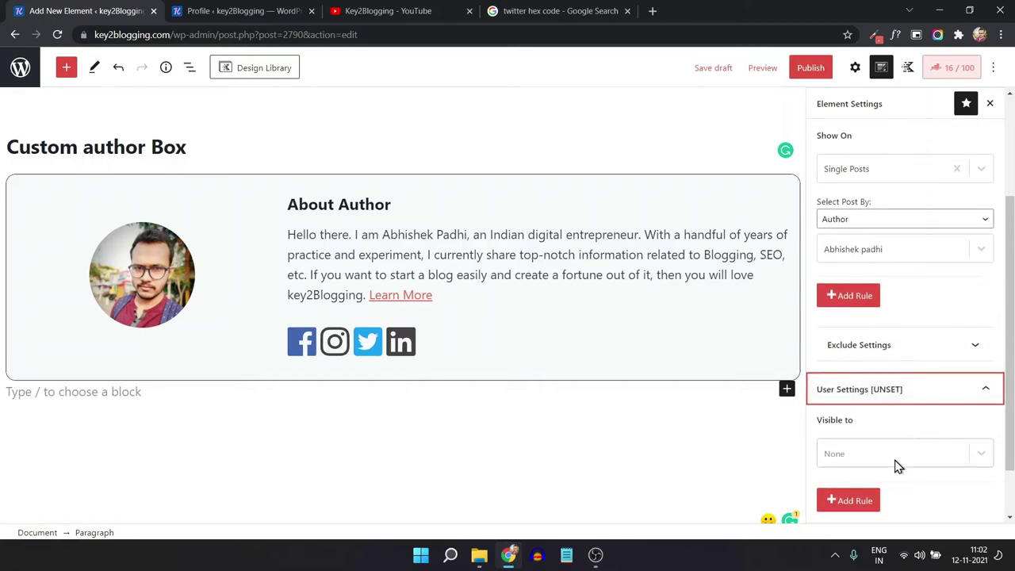
{"action": "left_click", "coordinate": [898, 459]}
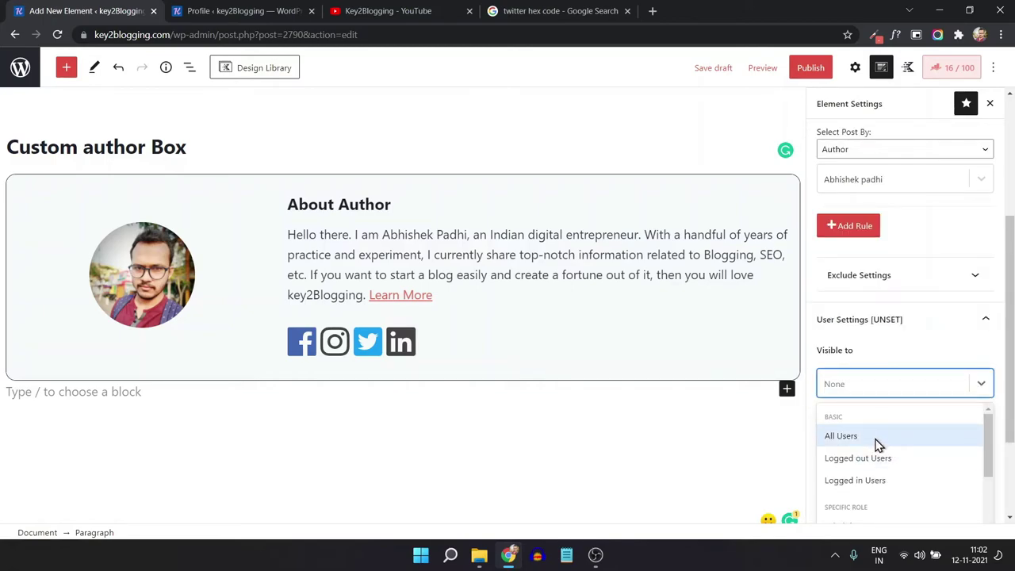
{"action": "left_click", "coordinate": [878, 444]}
{"action": "left_click", "coordinate": [928, 480]}
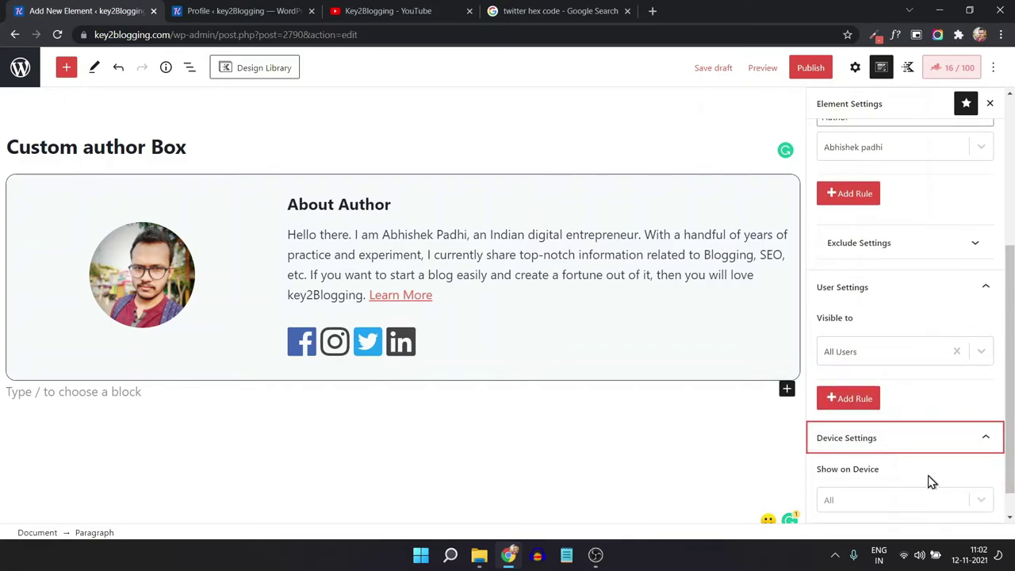
{"action": "left_click", "coordinate": [910, 467]}
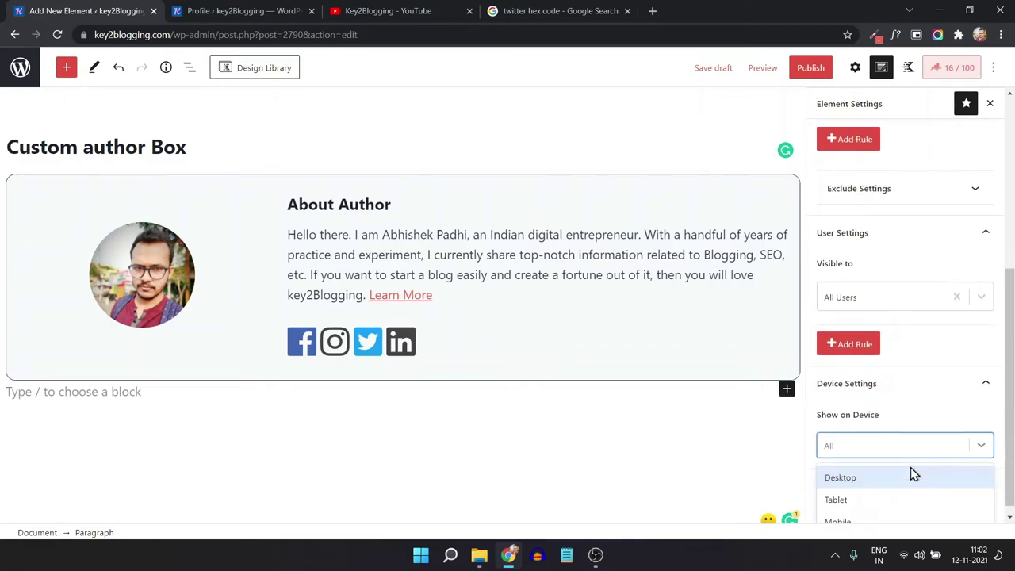
{"action": "left_click", "coordinate": [870, 451]}
{"action": "left_click", "coordinate": [958, 505]}
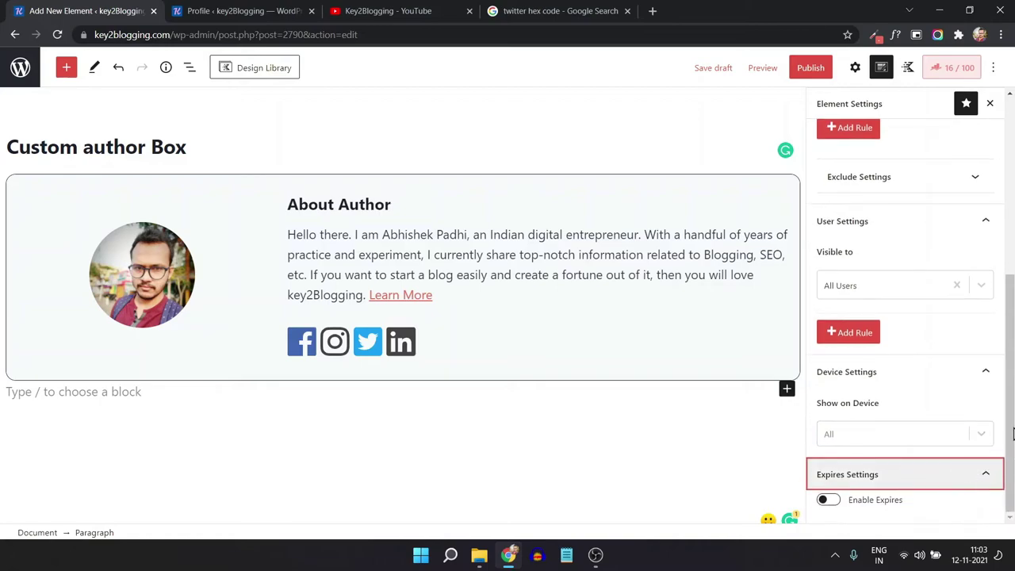
{"action": "left_click", "coordinate": [901, 480]}
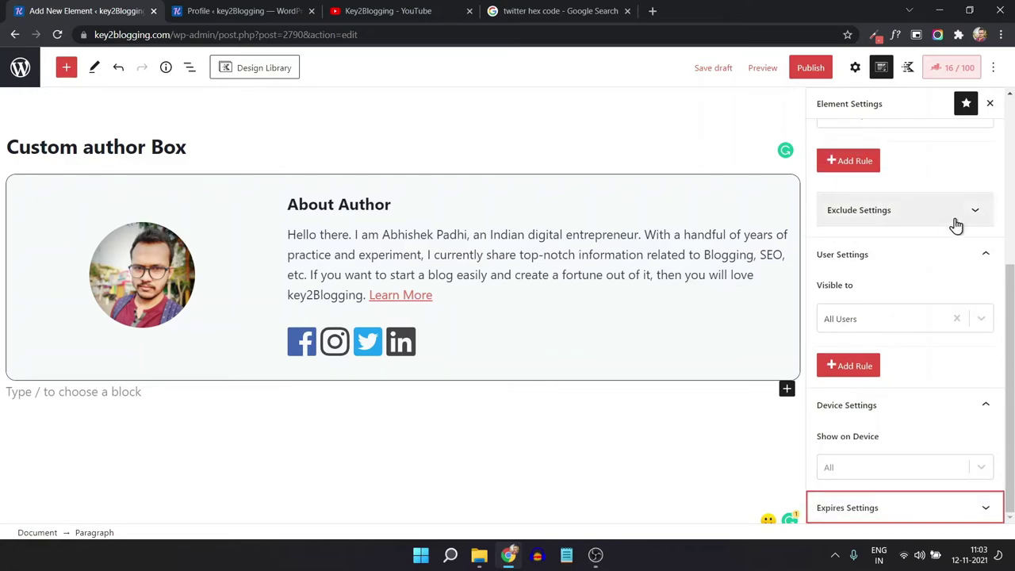
- Publish the author box element and switch to the Profile page
{"action": "scroll", "coordinate": [925, 195], "scroll_direction": "up", "scroll_amount": 5}
{"action": "left_click", "coordinate": [810, 69]}
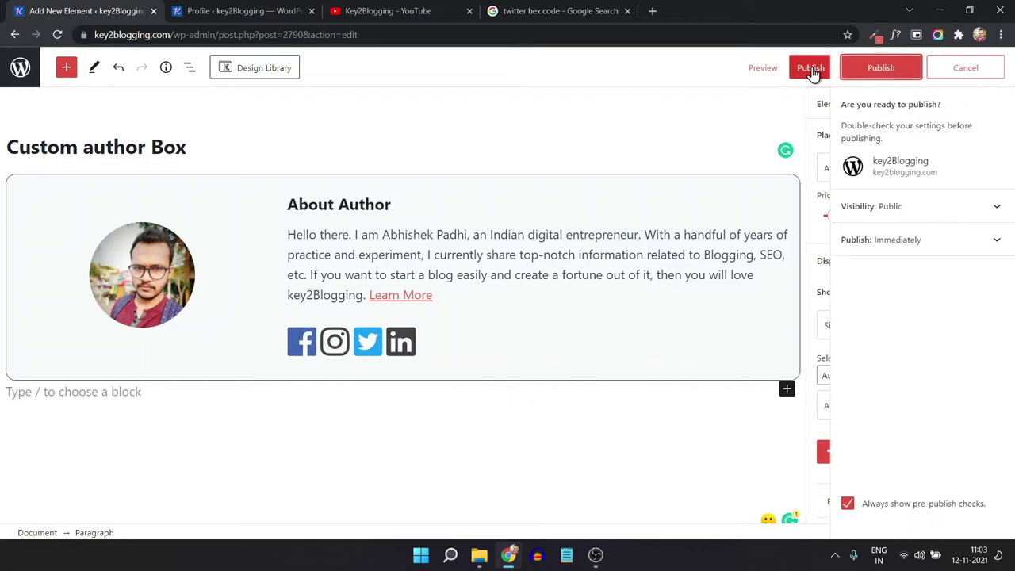
{"action": "left_click", "coordinate": [866, 69]}
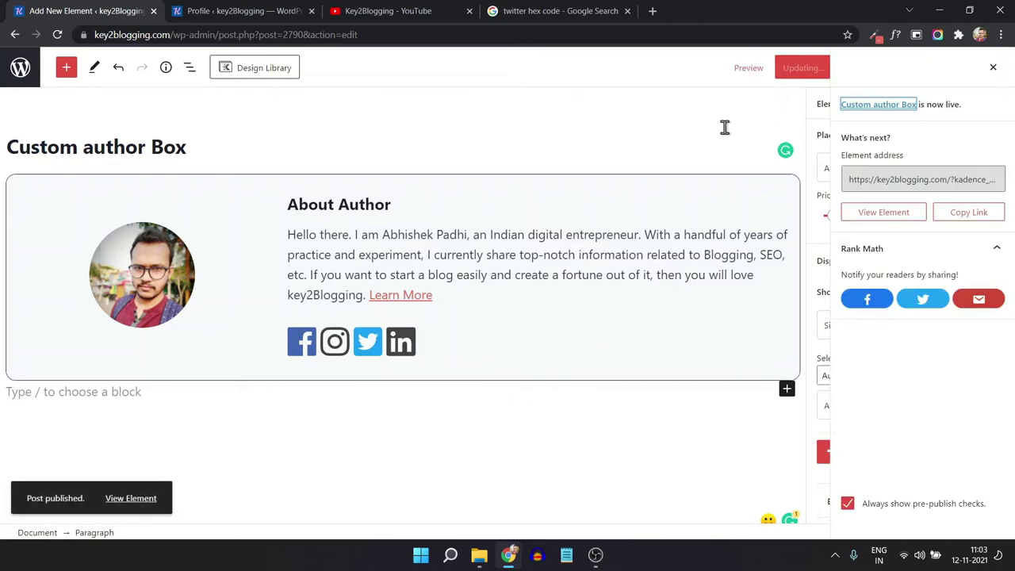
{"action": "left_click", "coordinate": [246, 10]}
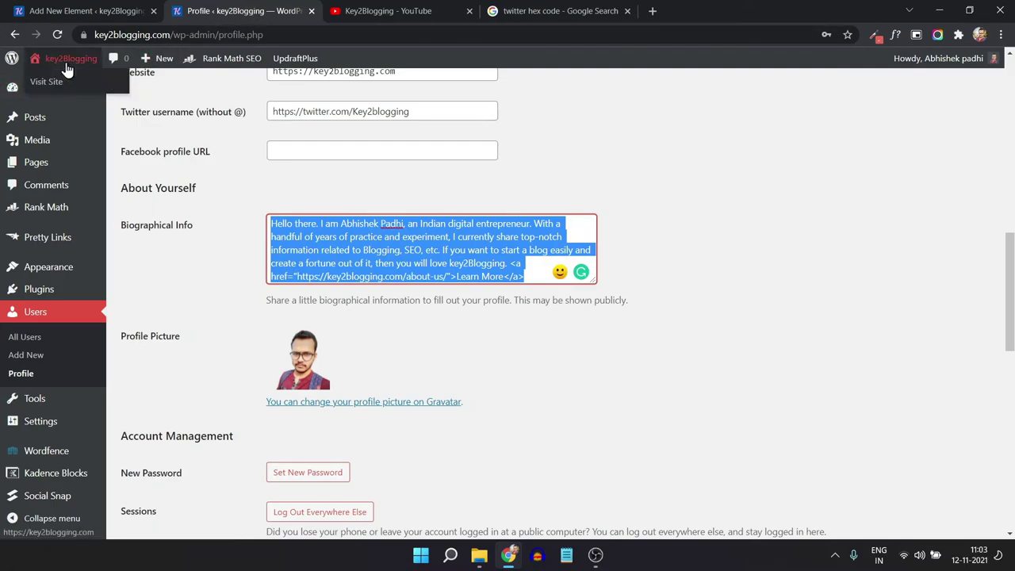
- Open the live site in a new browser tab
{"action": "right_click", "coordinate": [72, 82]}
{"action": "left_click", "coordinate": [113, 90]}
{"action": "left_click", "coordinate": [373, 11]}
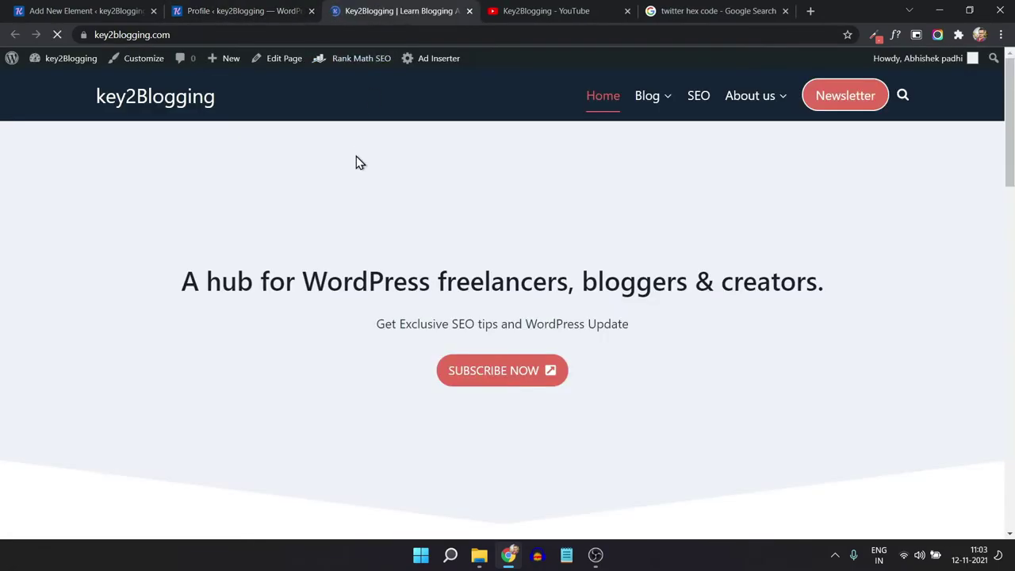
{"action": "scroll", "coordinate": [356, 161], "scroll_direction": "down", "scroll_amount": 15}
- Scroll the two-factor authentication post to find the Custom author Box at its bottom
{"action": "left_click", "coordinate": [280, 215]}
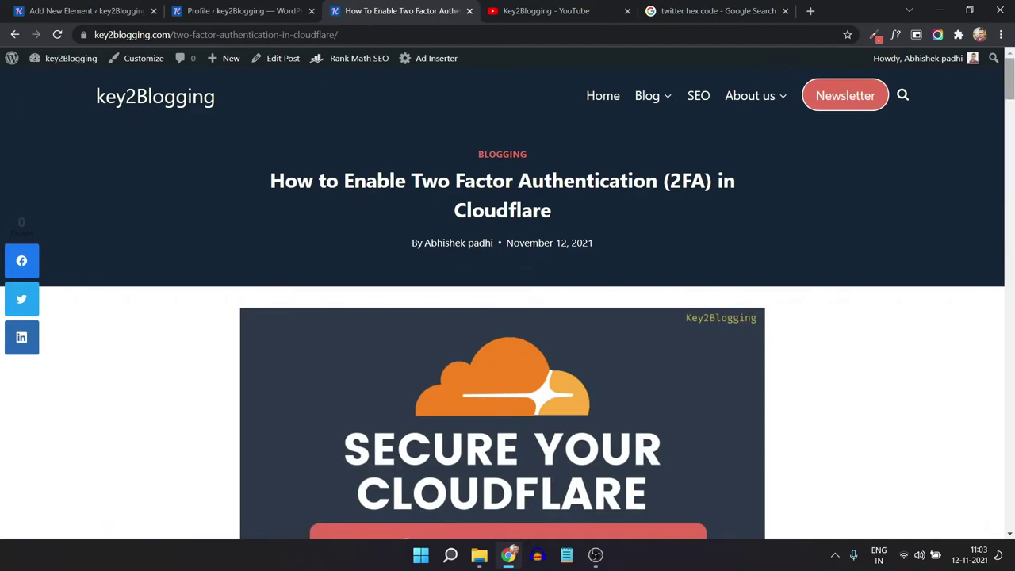
{"action": "scroll", "coordinate": [356, 249], "scroll_direction": "down", "scroll_amount": 20}
{"action": "scroll", "coordinate": [617, 272], "scroll_direction": "down", "scroll_amount": 10}
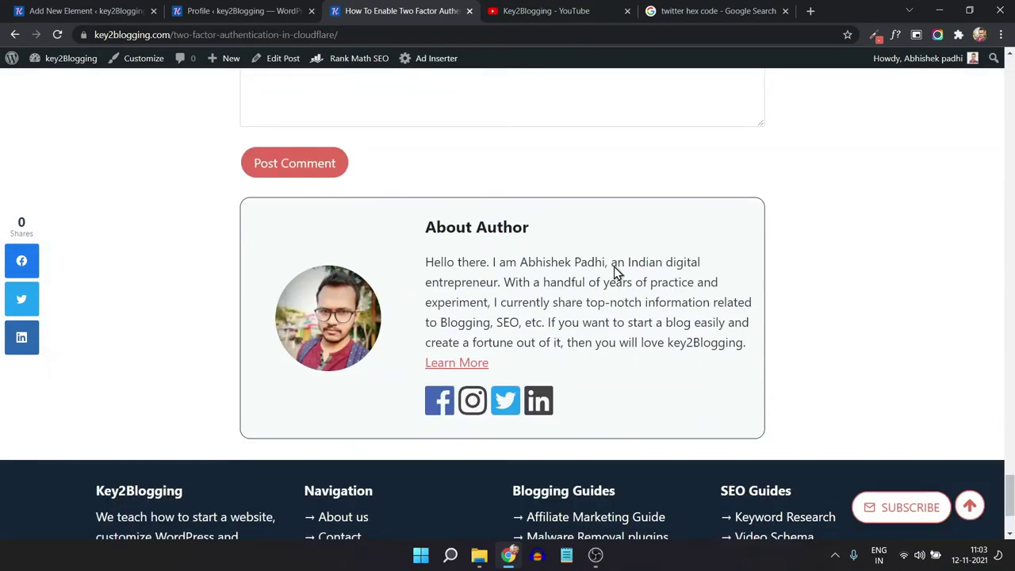
{"action": "left_click_drag", "start_coordinate": [1010, 496], "coordinate": [1010, 424]}
{"action": "scroll", "coordinate": [963, 431], "scroll_direction": "up", "scroll_amount": 2}
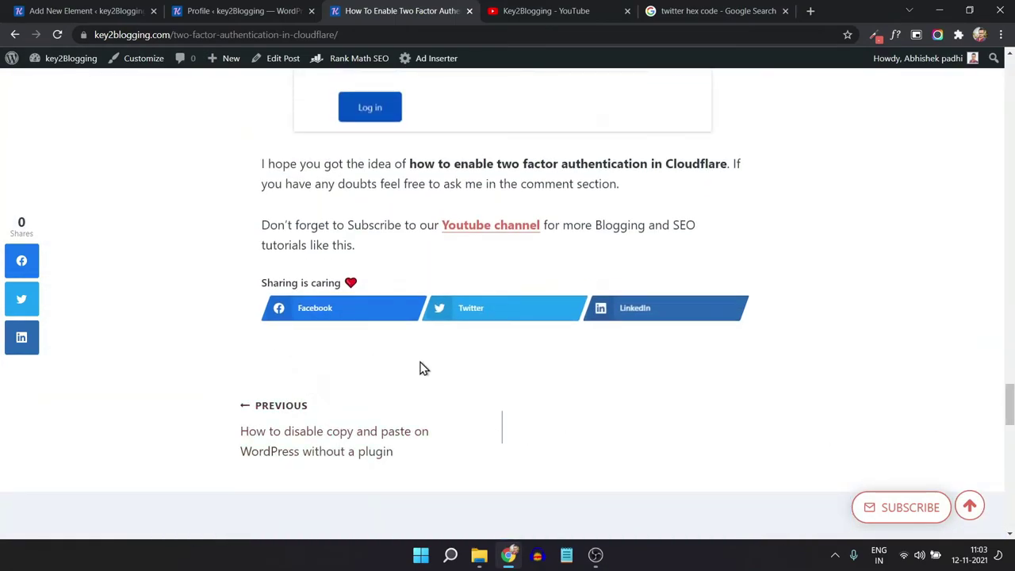
{"action": "scroll", "coordinate": [337, 166], "scroll_direction": "down", "scroll_amount": 10}
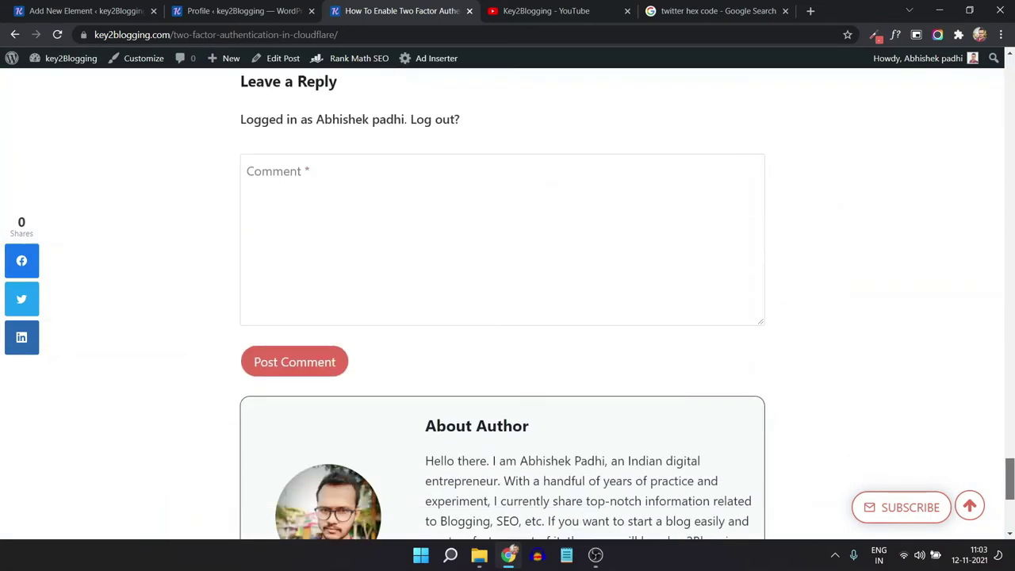
{"action": "left_click", "coordinate": [119, 11]}
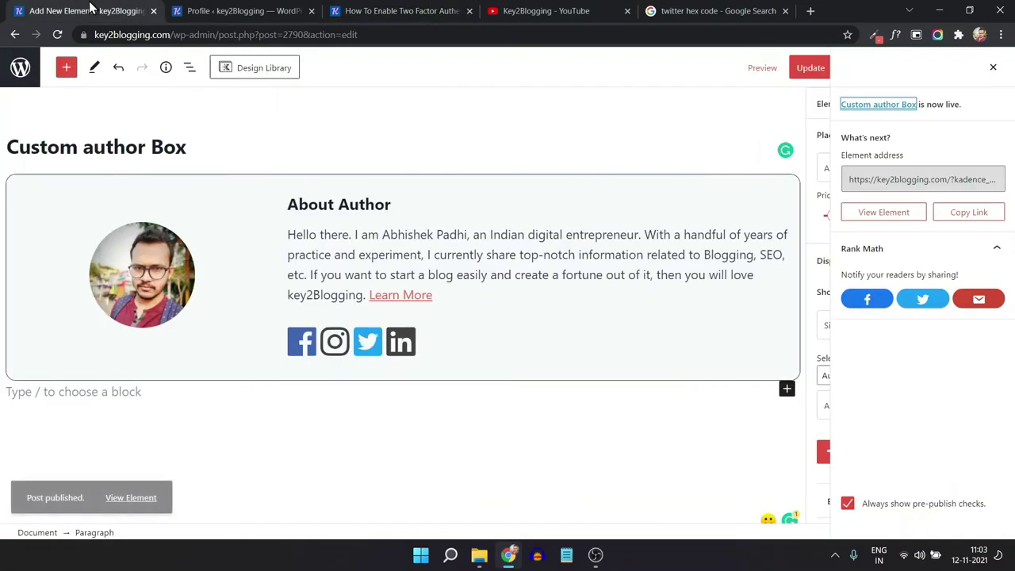
- Change the element's Placement from After Content to After Entry Content and update it
{"action": "left_click", "coordinate": [993, 69]}
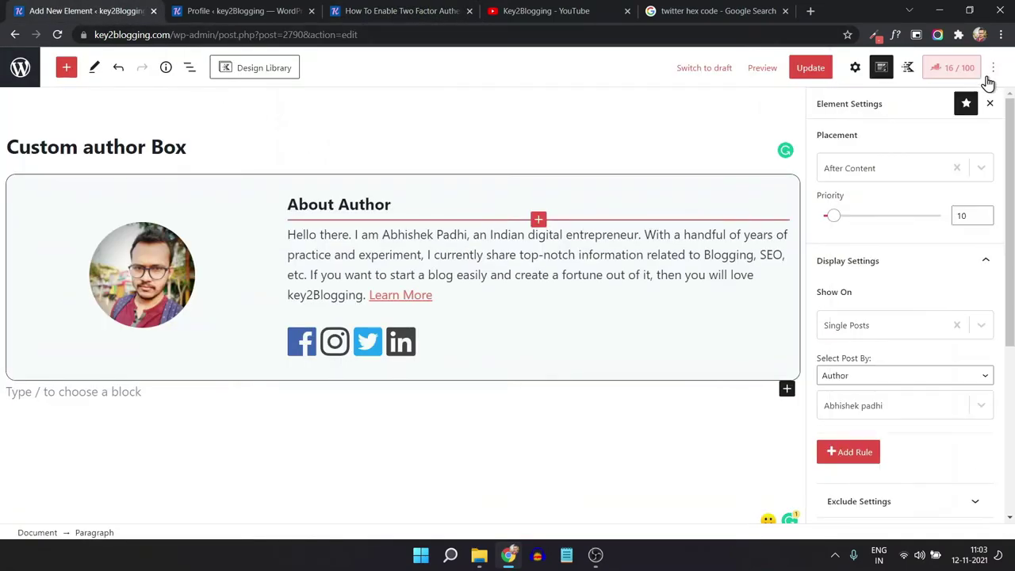
{"action": "left_click", "coordinate": [956, 171]}
{"action": "left_click", "coordinate": [901, 178]}
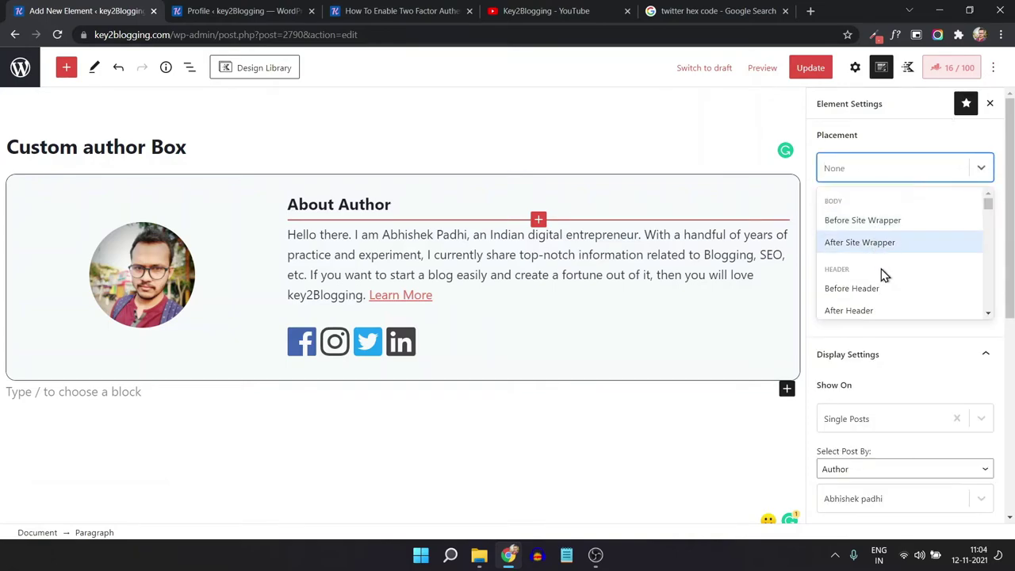
{"action": "scroll", "coordinate": [880, 268], "scroll_direction": "down", "scroll_amount": 3}
{"action": "scroll", "coordinate": [878, 260], "scroll_direction": "up", "scroll_amount": 3}
{"action": "scroll", "coordinate": [885, 278], "scroll_direction": "down", "scroll_amount": 2}
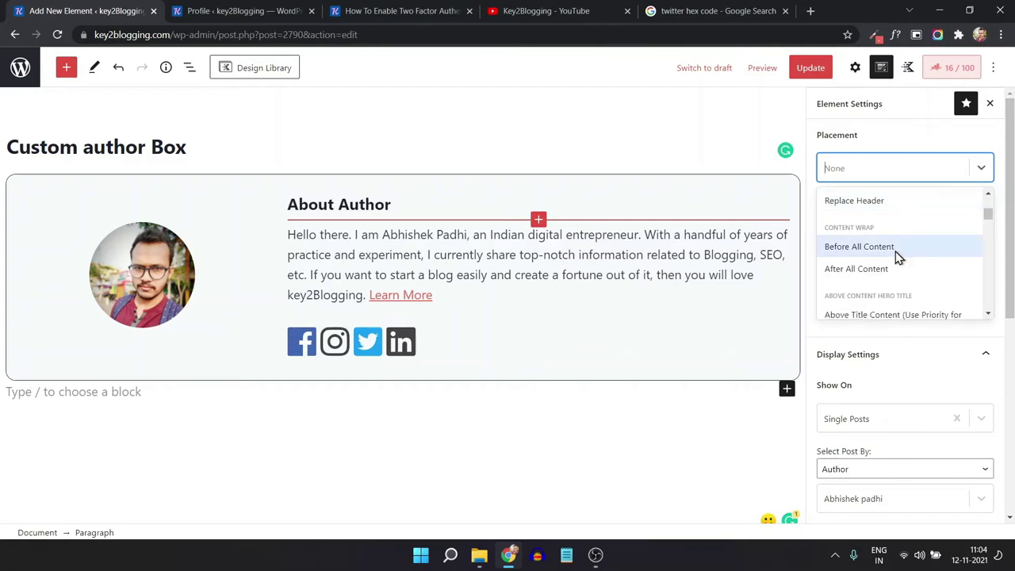
{"action": "scroll", "coordinate": [888, 258], "scroll_direction": "down", "scroll_amount": 2}
{"action": "scroll", "coordinate": [881, 258], "scroll_direction": "down", "scroll_amount": 2}
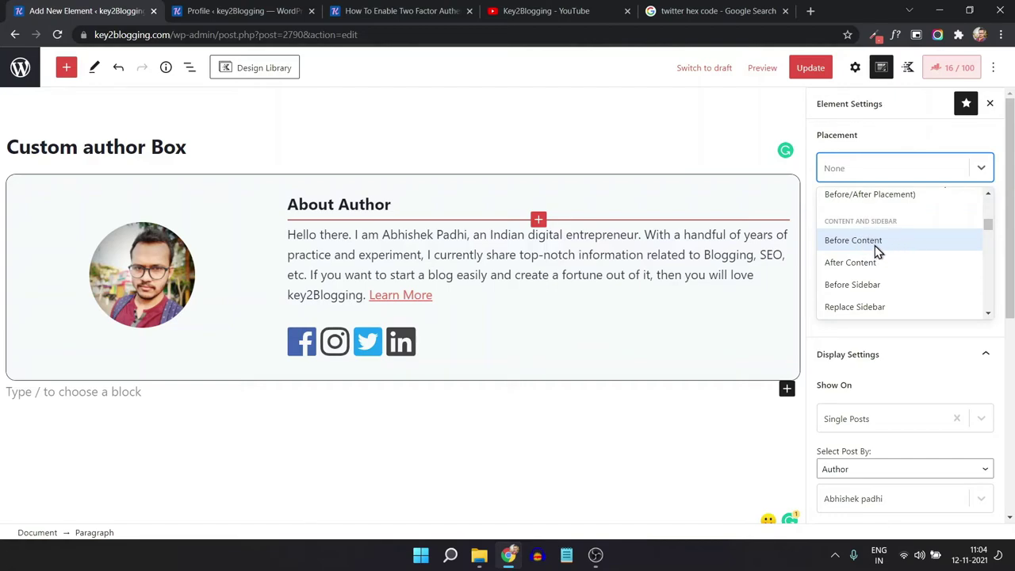
{"action": "scroll", "coordinate": [886, 287], "scroll_direction": "down", "scroll_amount": 1}
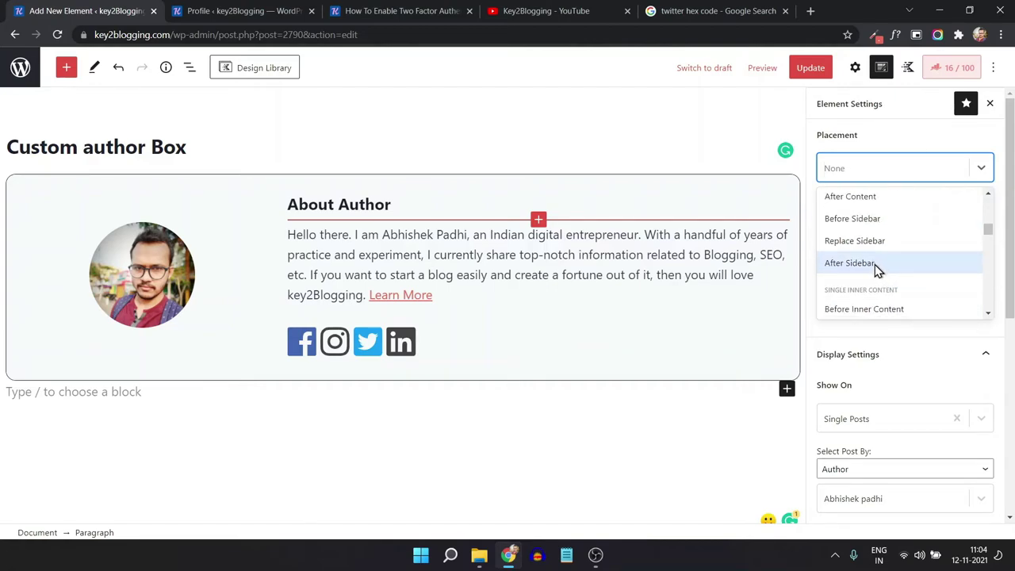
{"action": "scroll", "coordinate": [872, 257], "scroll_direction": "down", "scroll_amount": 1}
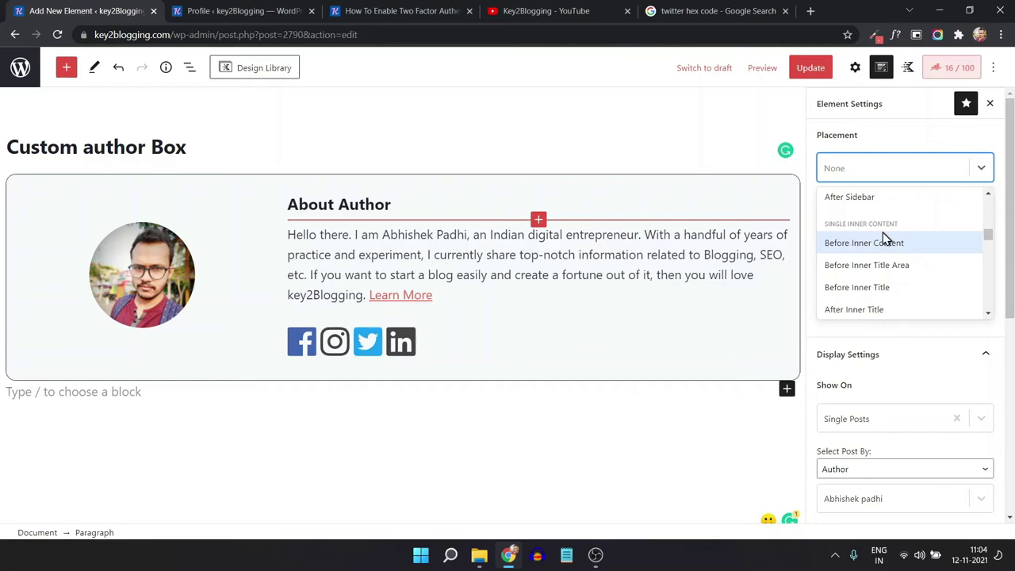
{"action": "scroll", "coordinate": [879, 265], "scroll_direction": "down", "scroll_amount": 1}
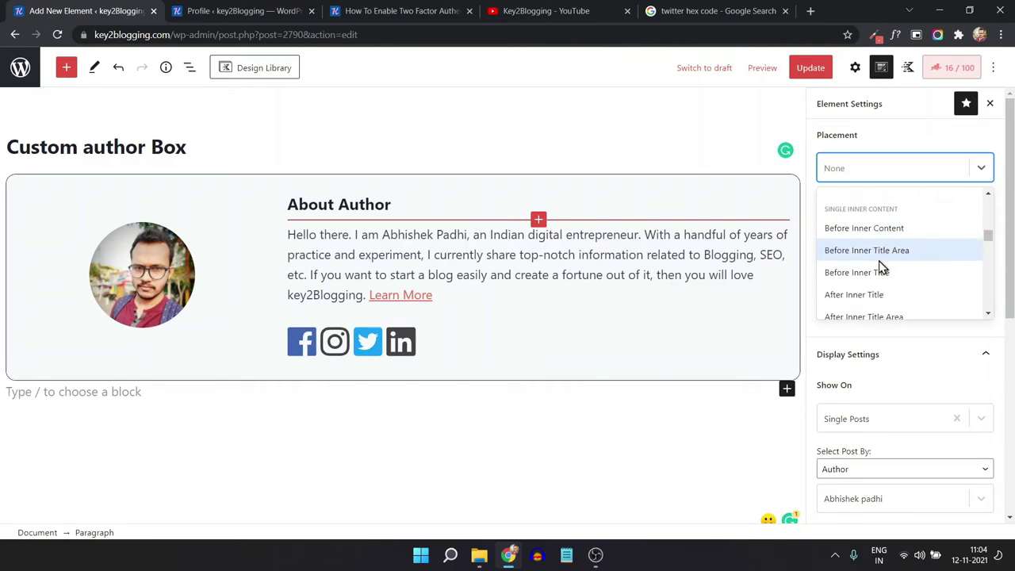
{"action": "scroll", "coordinate": [896, 259], "scroll_direction": "down", "scroll_amount": 1}
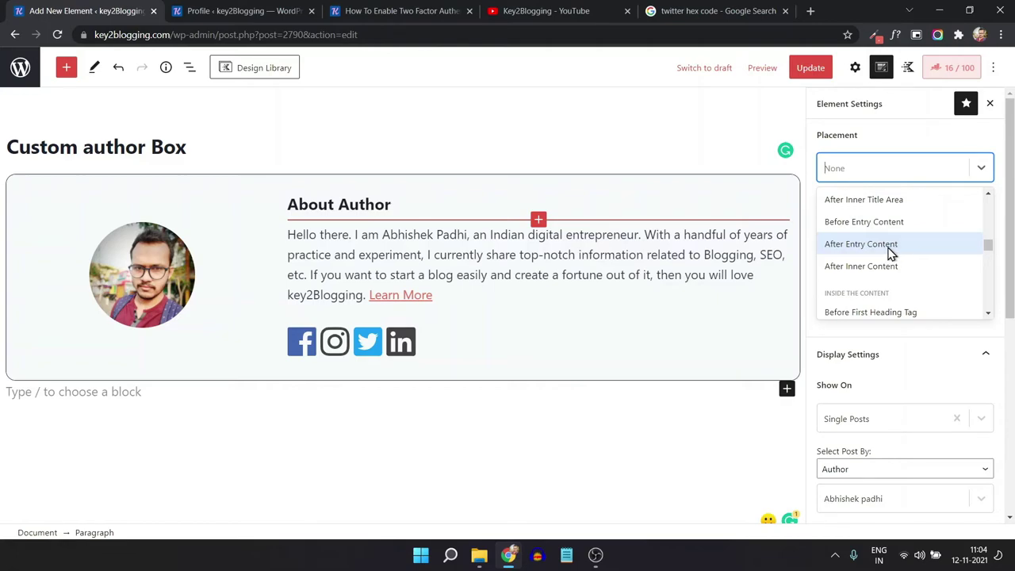
{"action": "left_click", "coordinate": [880, 246]}
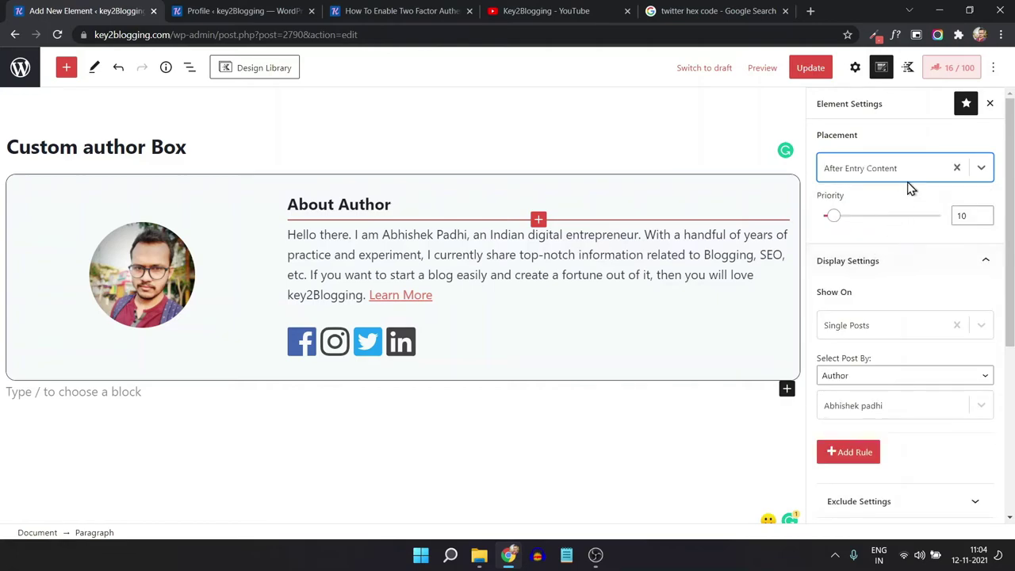
{"action": "left_click", "coordinate": [812, 68]}
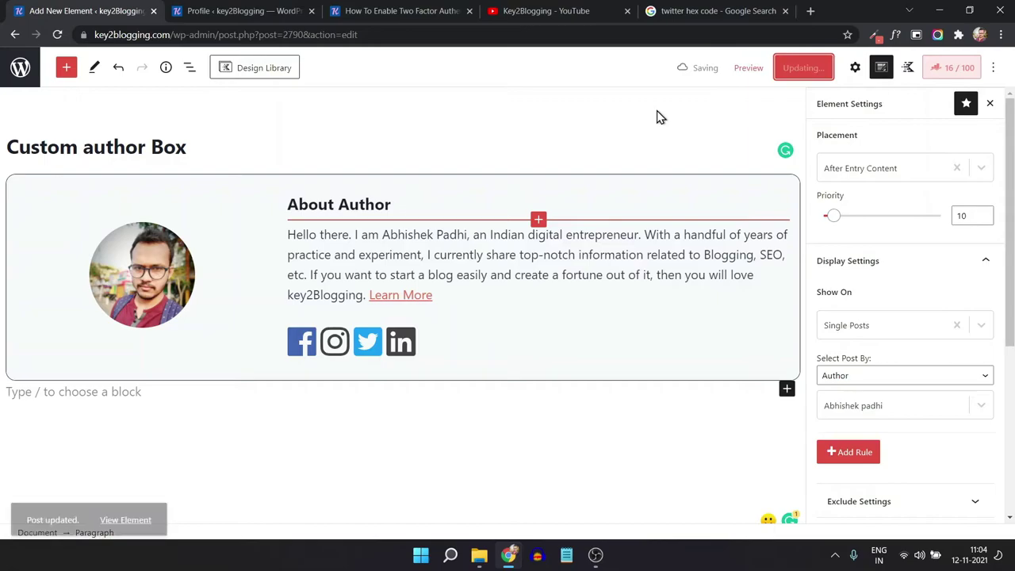
- Reload the live 2FA post and confirm the author box sits below 'Sharing is caring'
{"action": "left_click", "coordinate": [230, 11]}
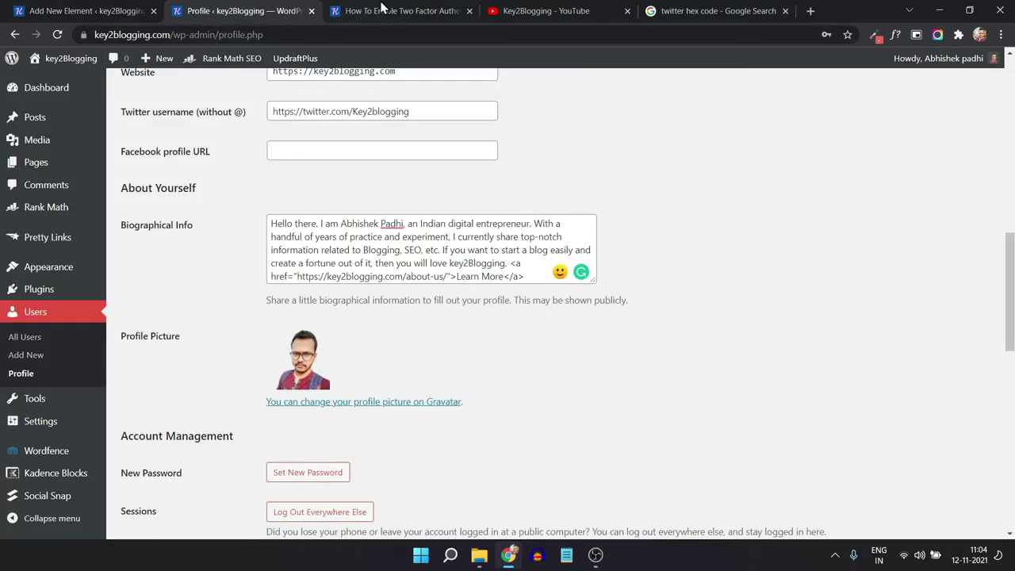
{"action": "left_click", "coordinate": [381, 10]}
{"action": "left_click", "coordinate": [57, 34]}
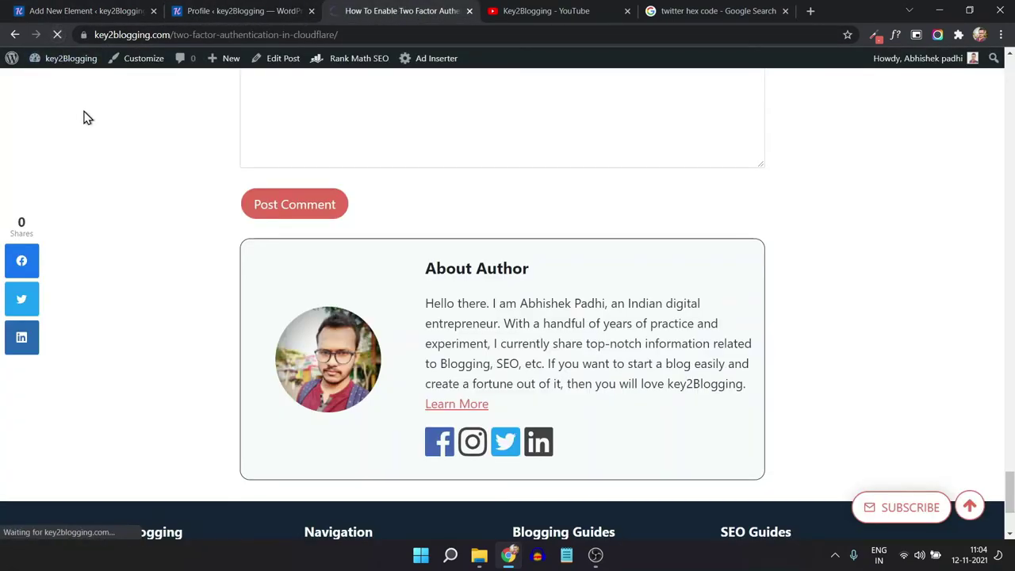
{"action": "scroll", "coordinate": [119, 170], "scroll_direction": "up", "scroll_amount": 7}
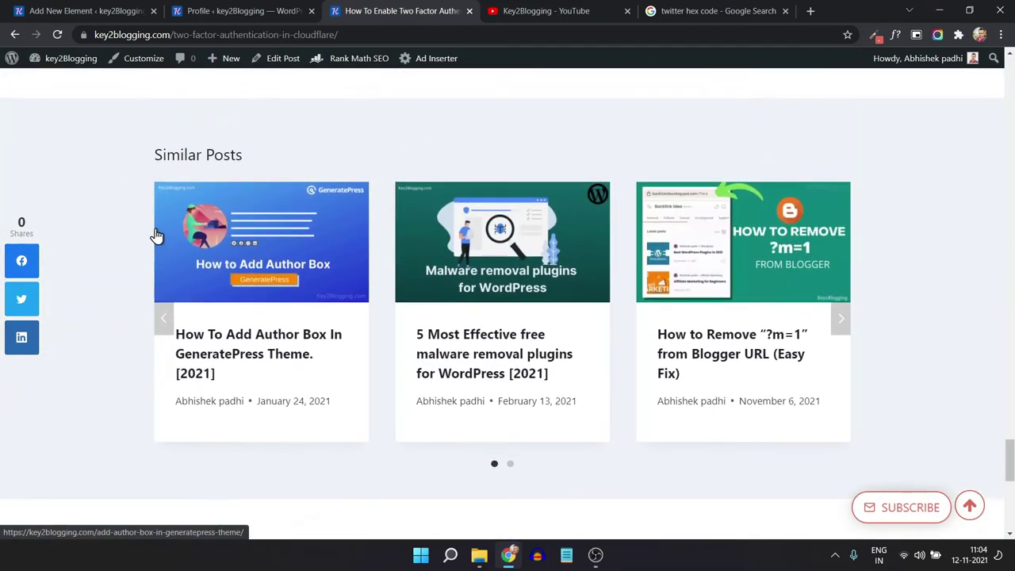
{"action": "scroll", "coordinate": [156, 236], "scroll_direction": "up", "scroll_amount": 6}
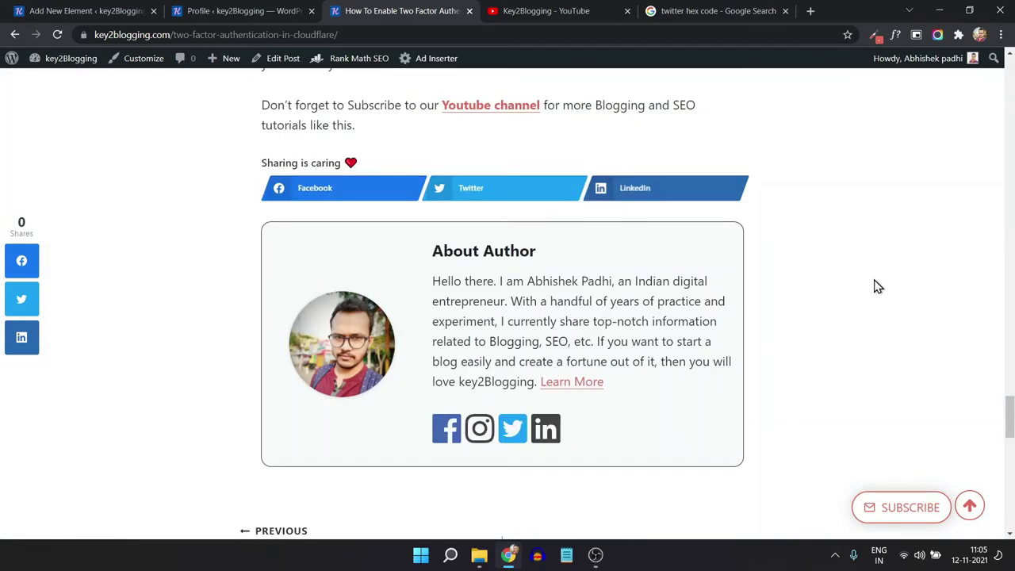
{"action": "scroll", "coordinate": [876, 287], "scroll_direction": "down", "scroll_amount": 1}
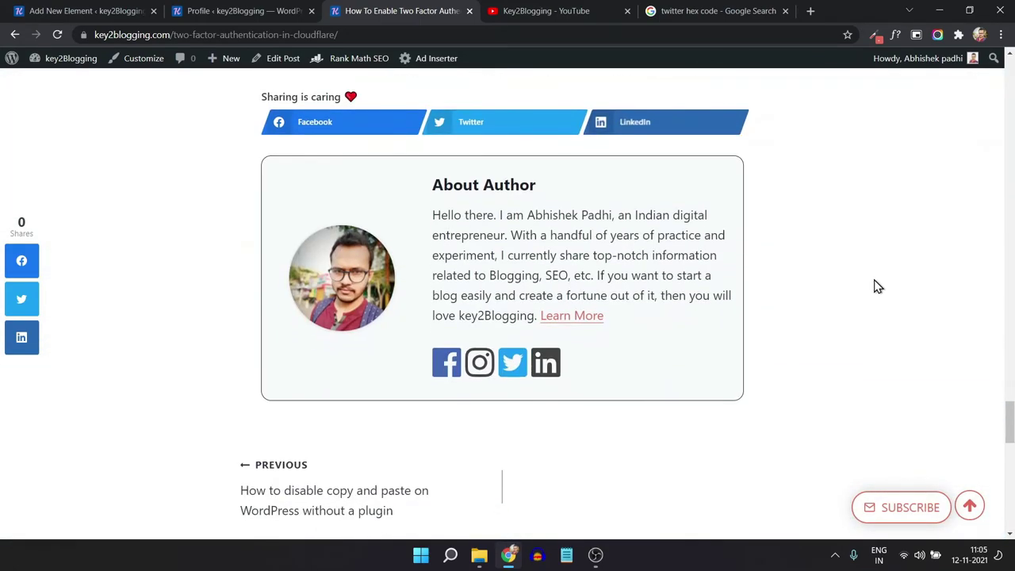
{"action": "scroll", "coordinate": [891, 290], "scroll_direction": "up", "scroll_amount": 1}
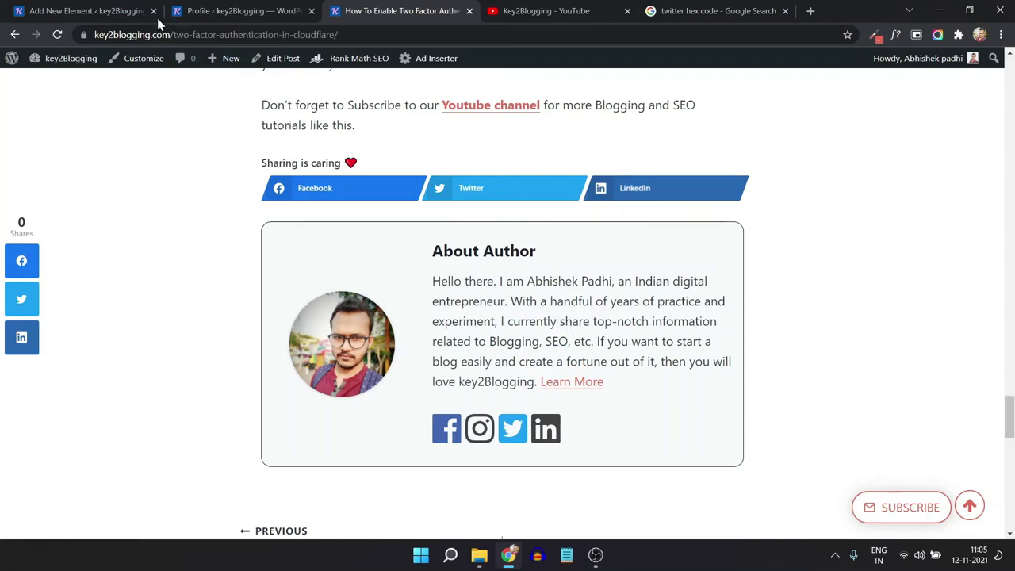
{"action": "left_click", "coordinate": [81, 12]}
- Make the author box row use the theme content inner width, save, and check the live post
{"action": "left_click", "coordinate": [236, 209]}
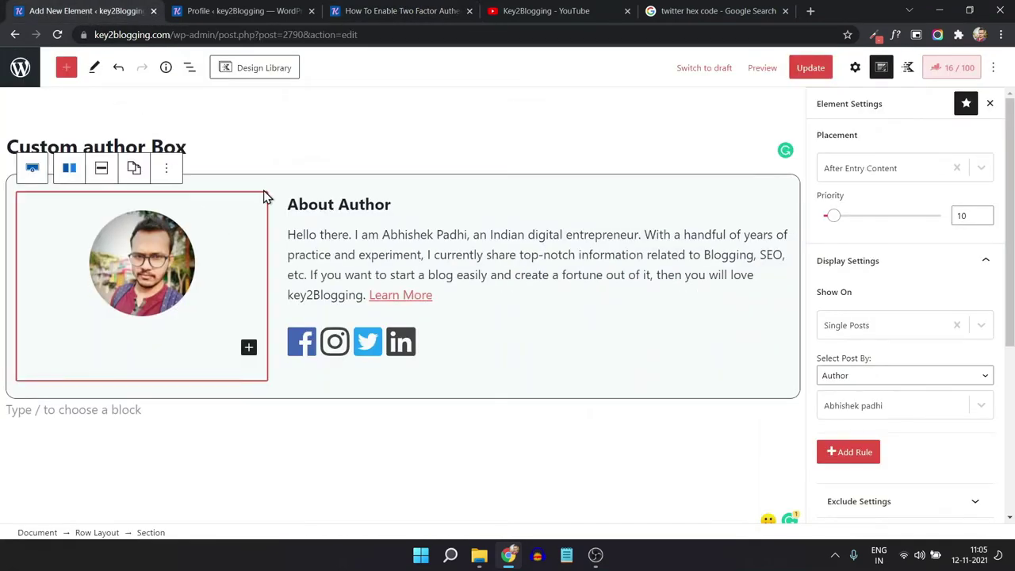
{"action": "left_click", "coordinate": [276, 194]}
{"action": "left_click", "coordinate": [158, 151]}
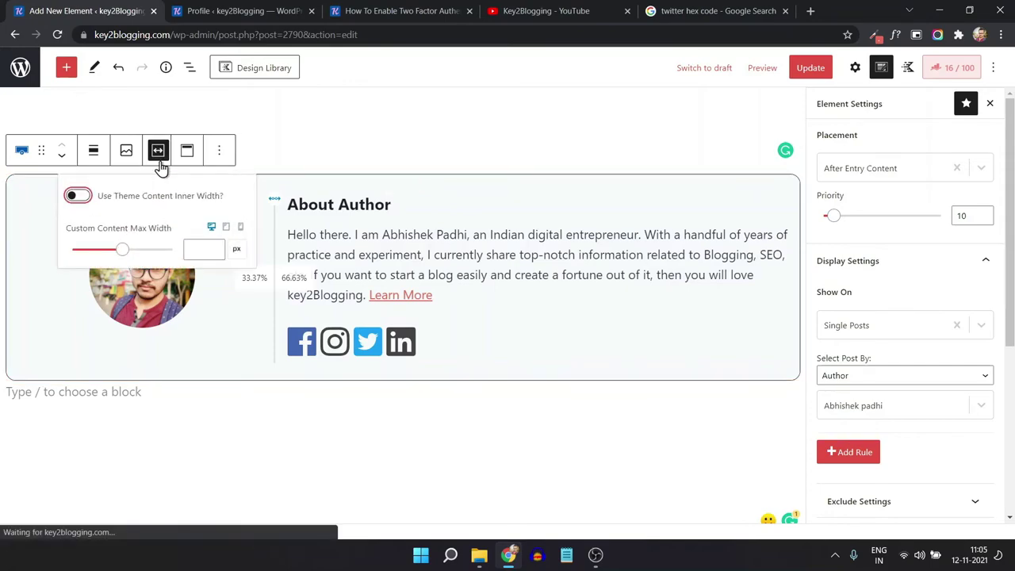
{"action": "left_click", "coordinate": [73, 196]}
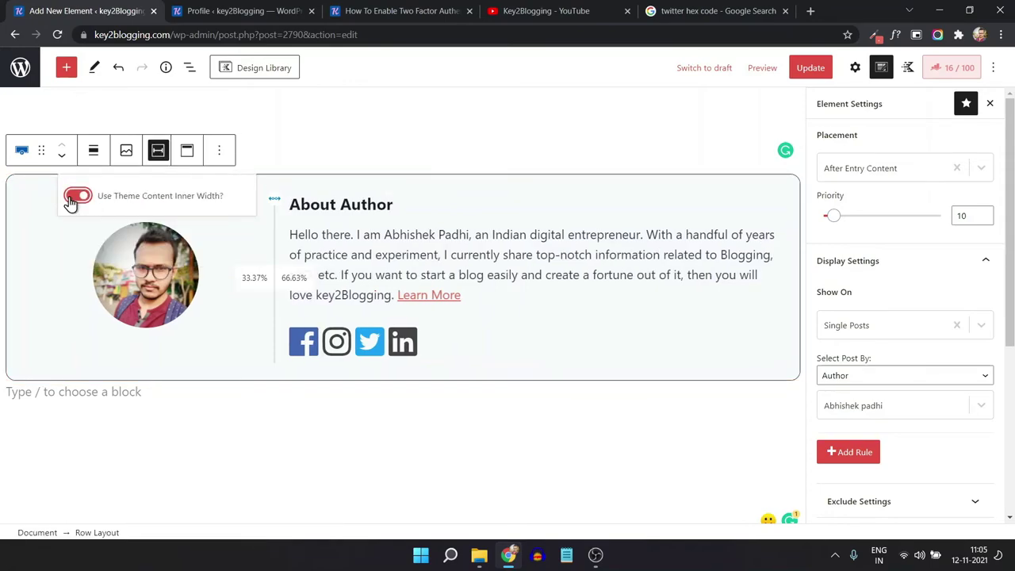
{"action": "left_click", "coordinate": [322, 150]}
{"action": "left_click", "coordinate": [809, 69]}
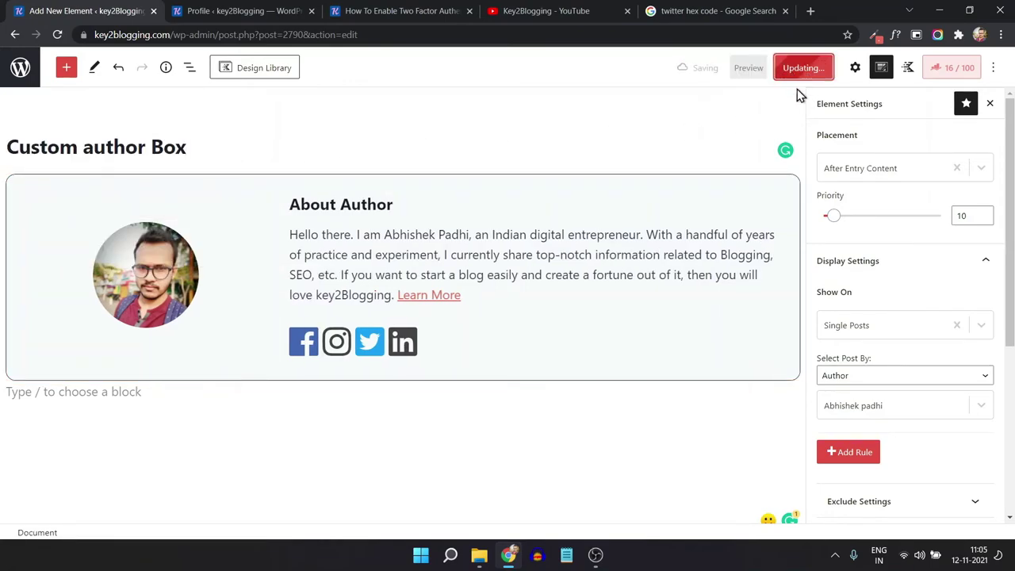
{"action": "left_click", "coordinate": [393, 10]}
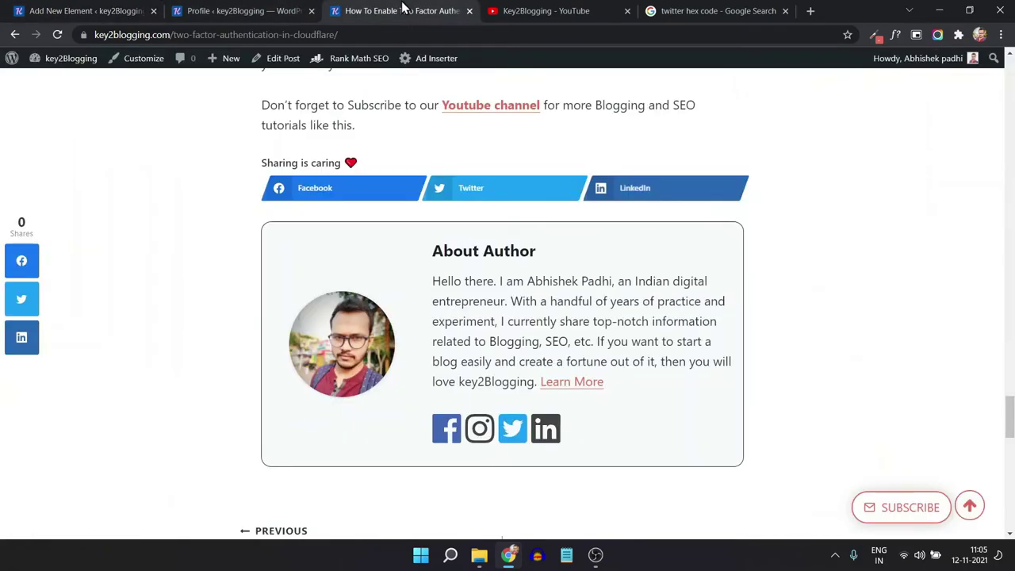
{"action": "left_click", "coordinate": [57, 34]}
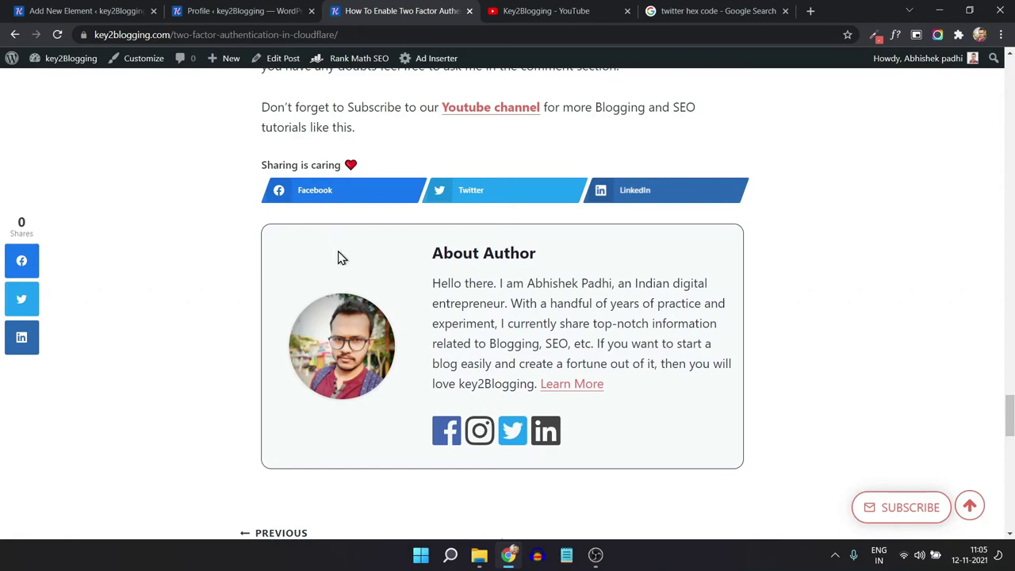
{"action": "left_click", "coordinate": [60, 8]}
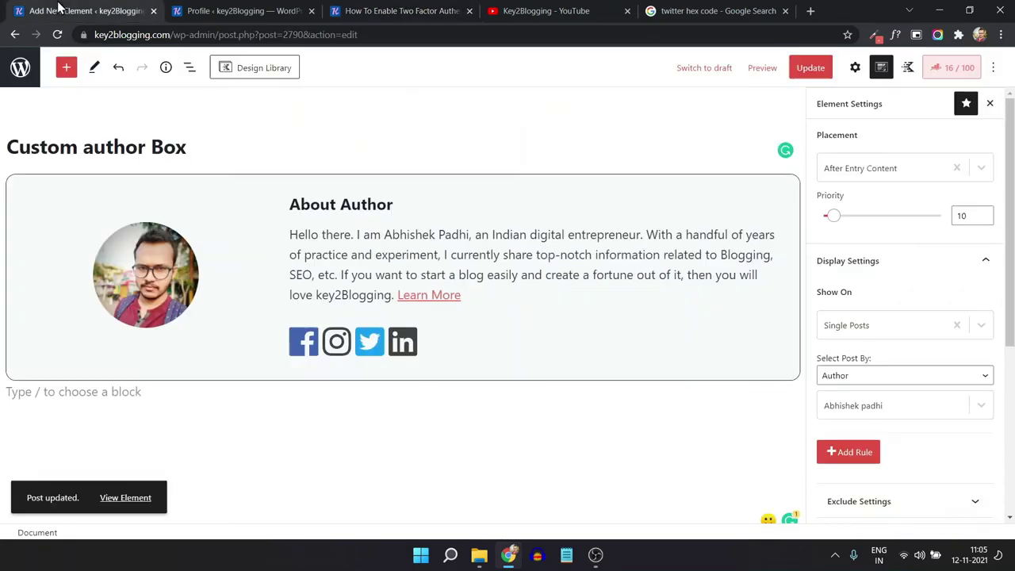
- Set the author box row's vertical alignment to Align Middle
{"action": "left_click", "coordinate": [481, 193]}
{"action": "left_click", "coordinate": [271, 187]}
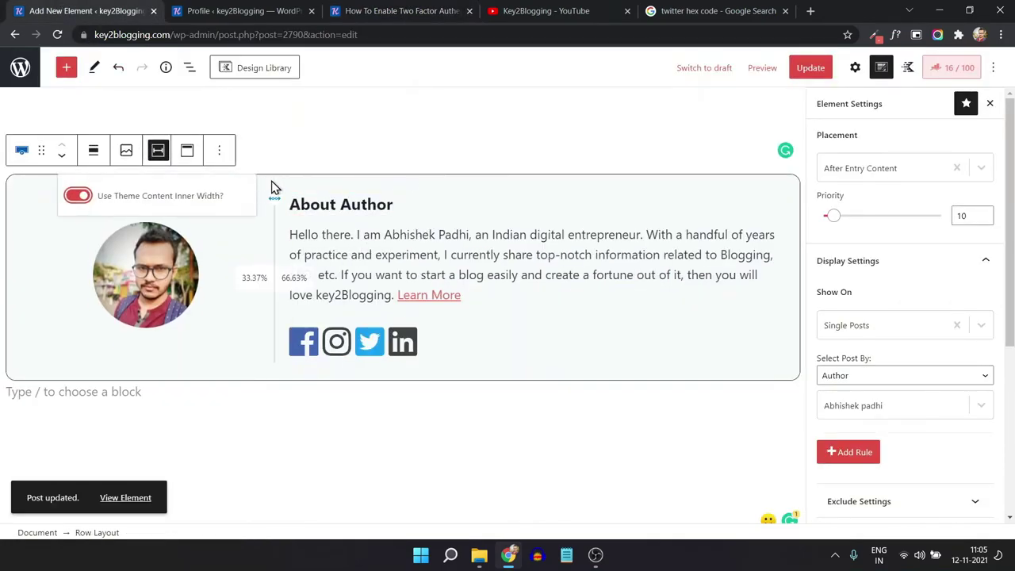
{"action": "left_click", "coordinate": [192, 155]}
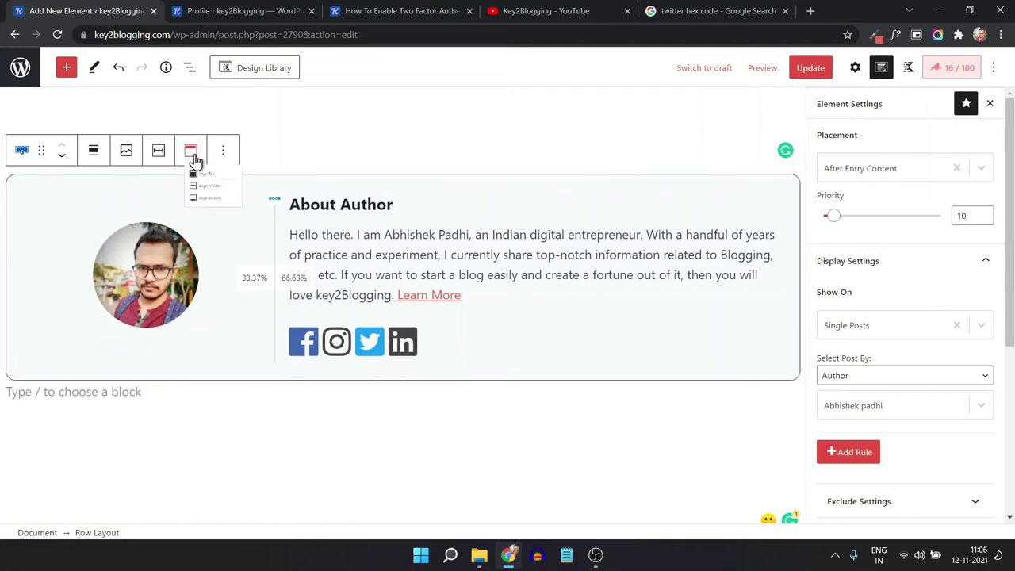
{"action": "left_click", "coordinate": [221, 223]}
- Remove the social icons block from the author box
{"action": "left_click", "coordinate": [449, 341]}
{"action": "left_click", "coordinate": [506, 302]}
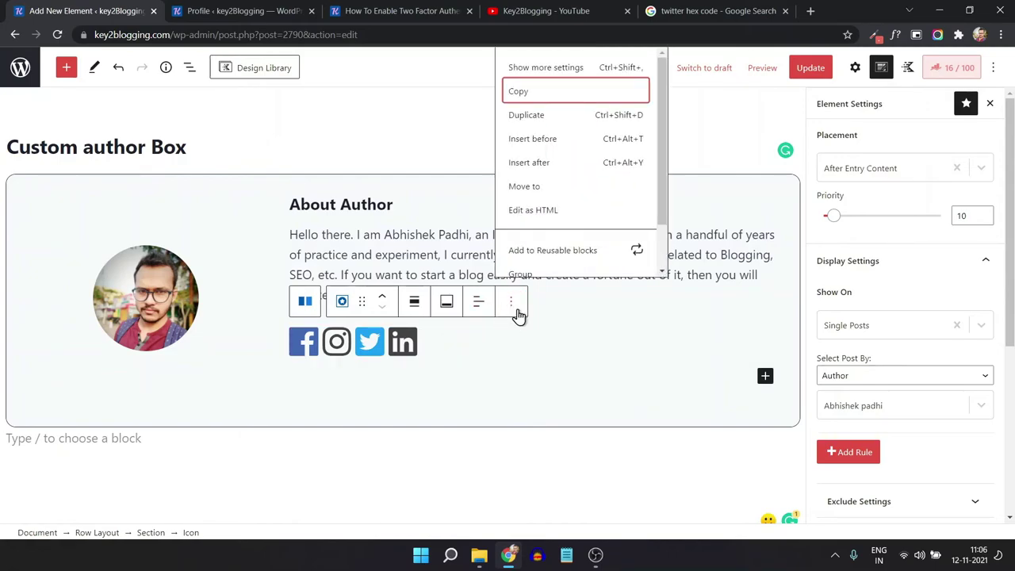
{"action": "scroll", "coordinate": [537, 262], "scroll_direction": "down", "scroll_amount": 2}
{"action": "left_click", "coordinate": [537, 261]}
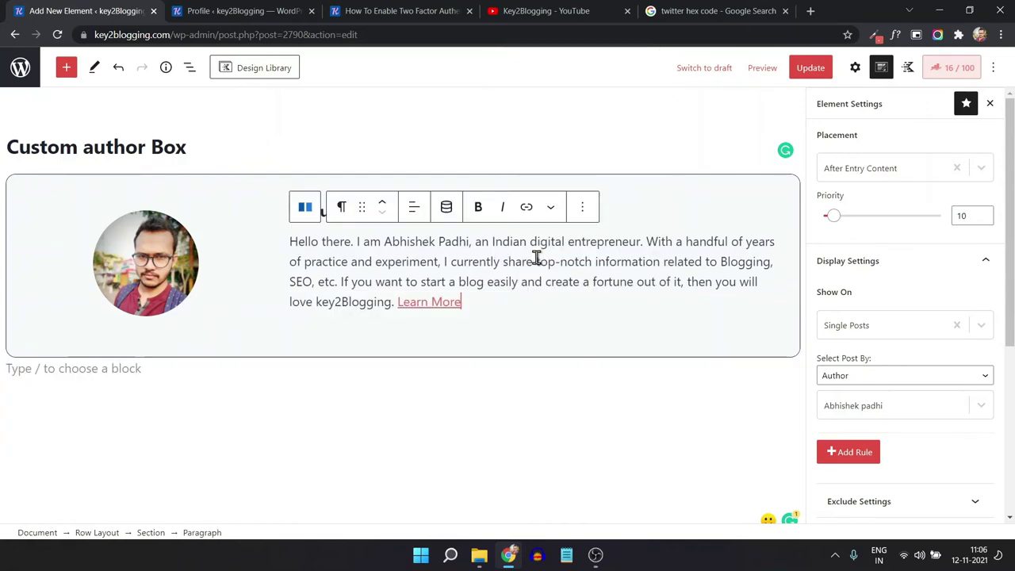
- Delete the 'Learn More' link from the bio and start a new block with '/ad'
{"action": "left_click", "coordinate": [474, 298]}
{"action": "left_click", "coordinate": [435, 302]}
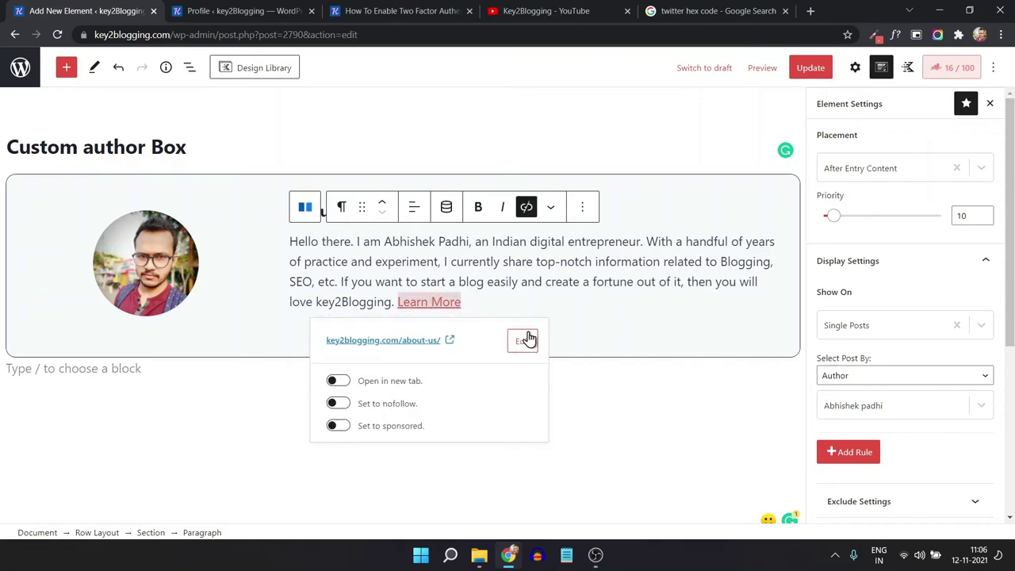
{"action": "left_click", "coordinate": [472, 306]}
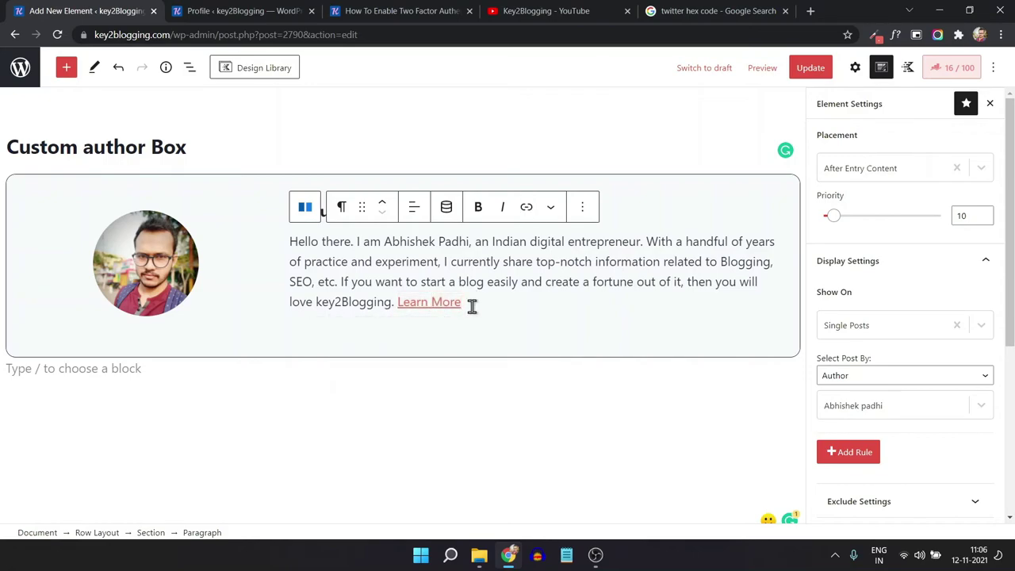
{"action": "key", "text": "BackSpace"}
{"action": "key", "text": "BackSpace"}
{"action": "key", "text": "BackSpace"}
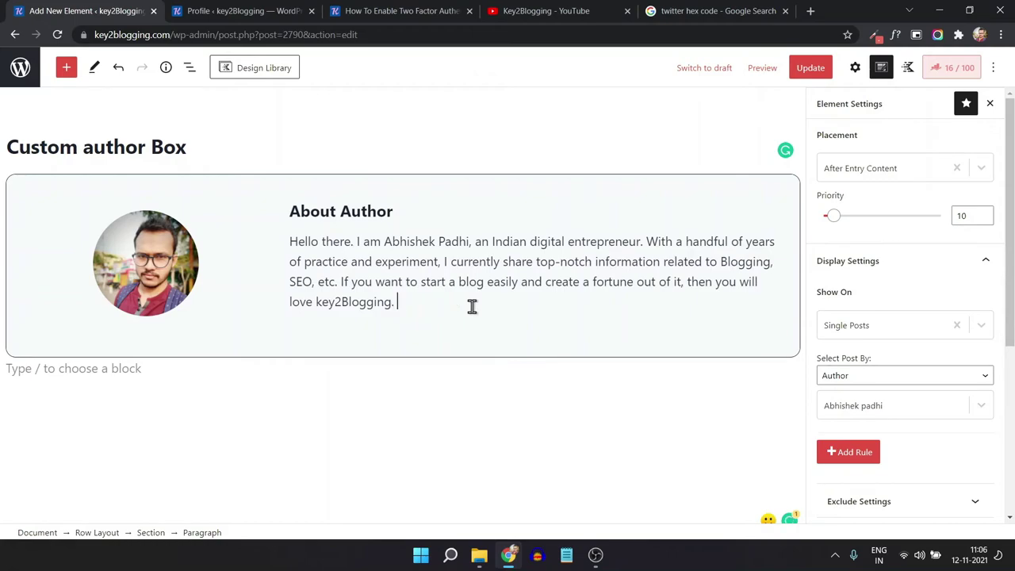
{"action": "key", "text": "Return"}
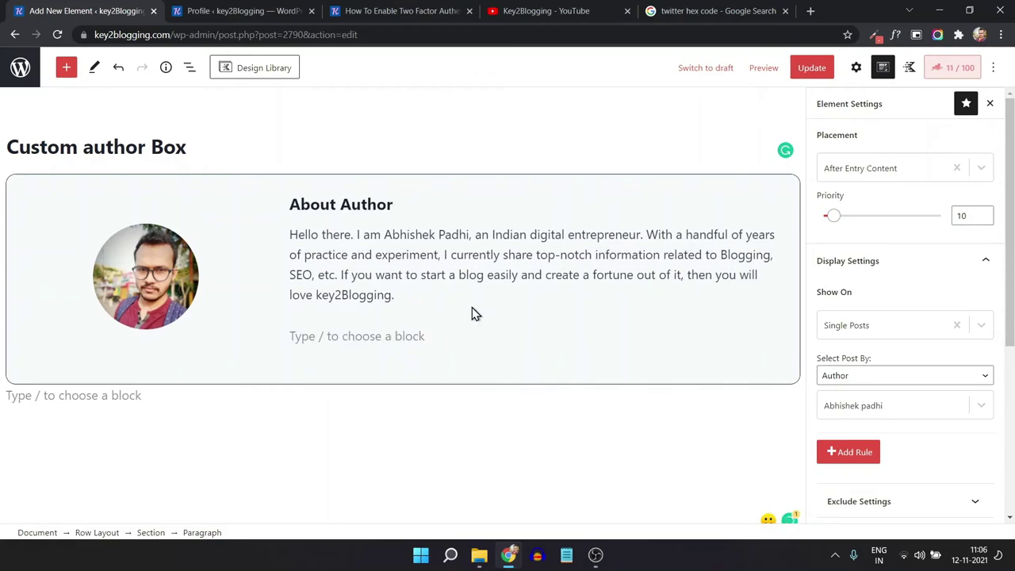
{"action": "type", "text": "/ad"}
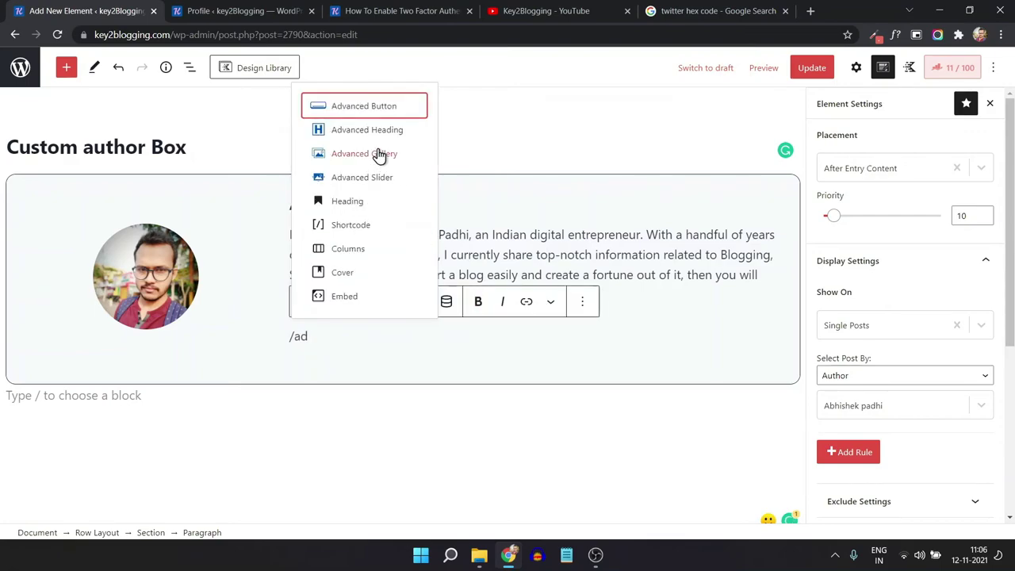
- Insert an Advanced Button labelled 'Learn More about Me' and show its full block settings
{"action": "left_click", "coordinate": [380, 109]}
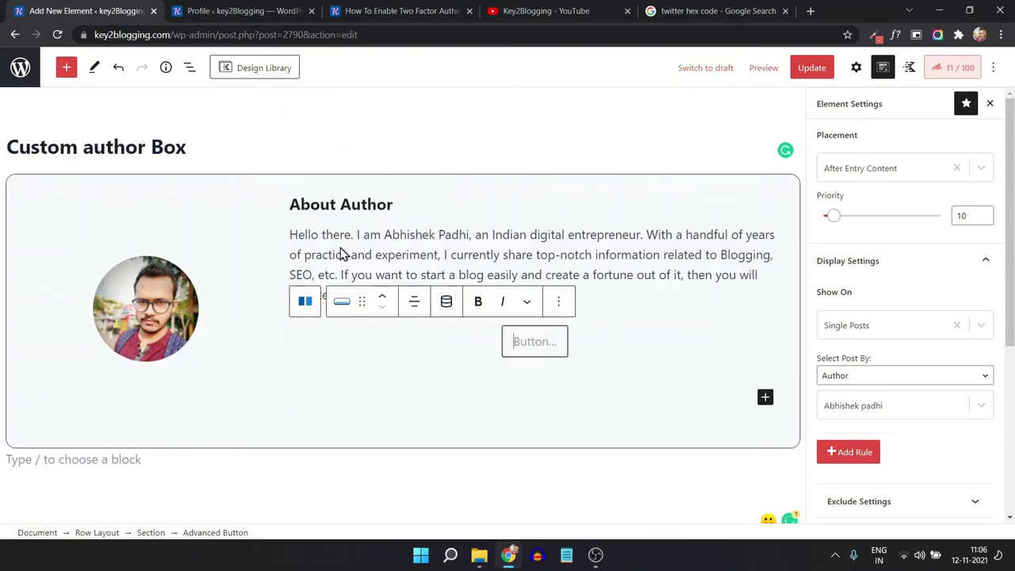
{"action": "left_click", "coordinate": [536, 342]}
{"action": "type", "text": "Learn Mo"}
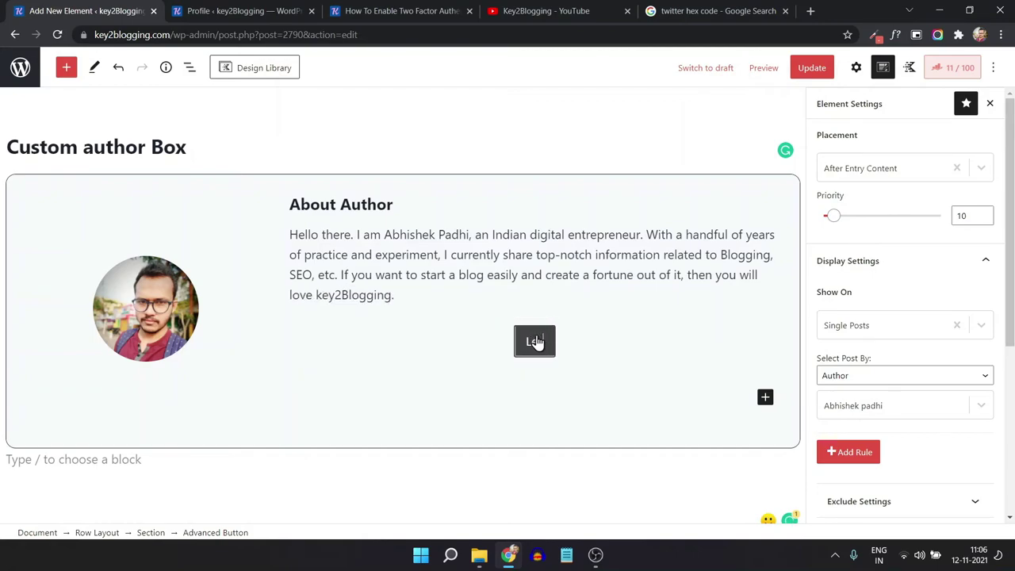
{"action": "type", "text": "re a"}
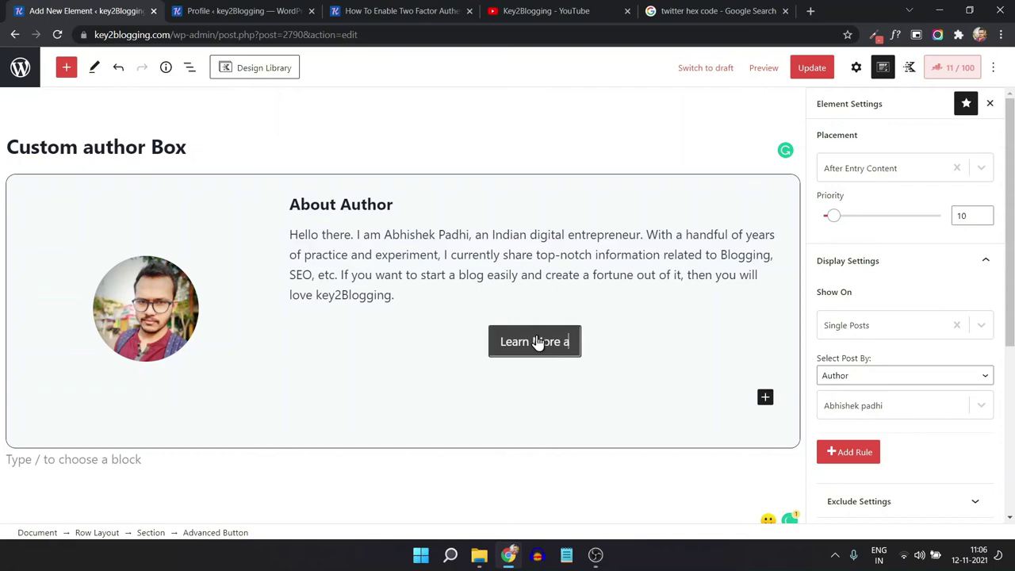
{"action": "type", "text": "bout Me"}
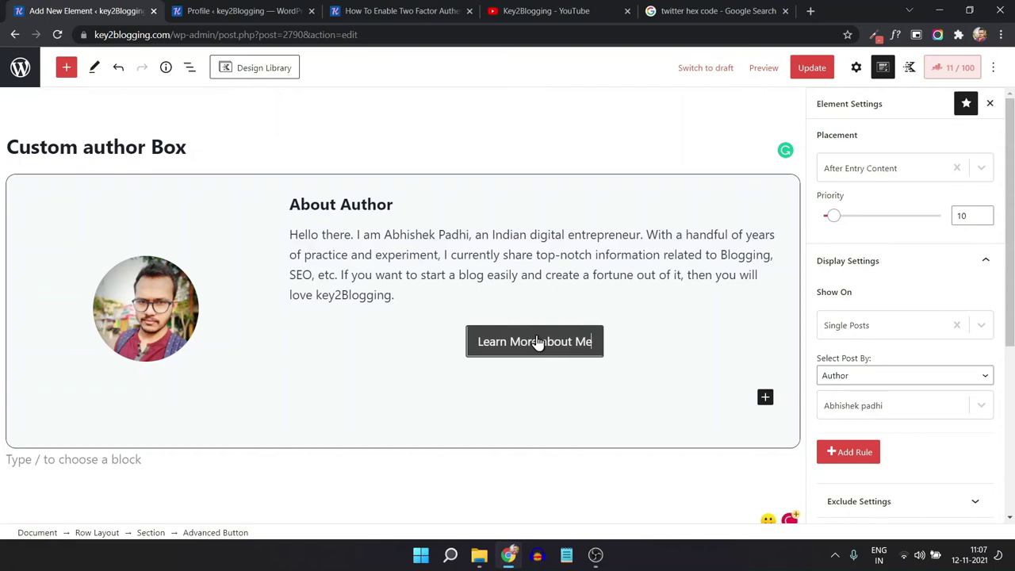
{"action": "left_click", "coordinate": [558, 302]}
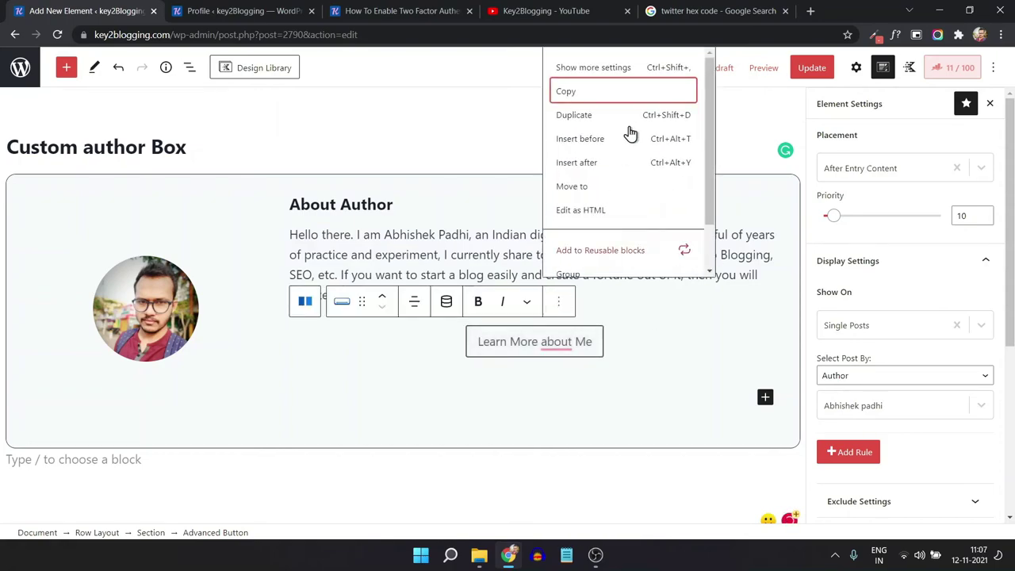
{"action": "left_click", "coordinate": [618, 70]}
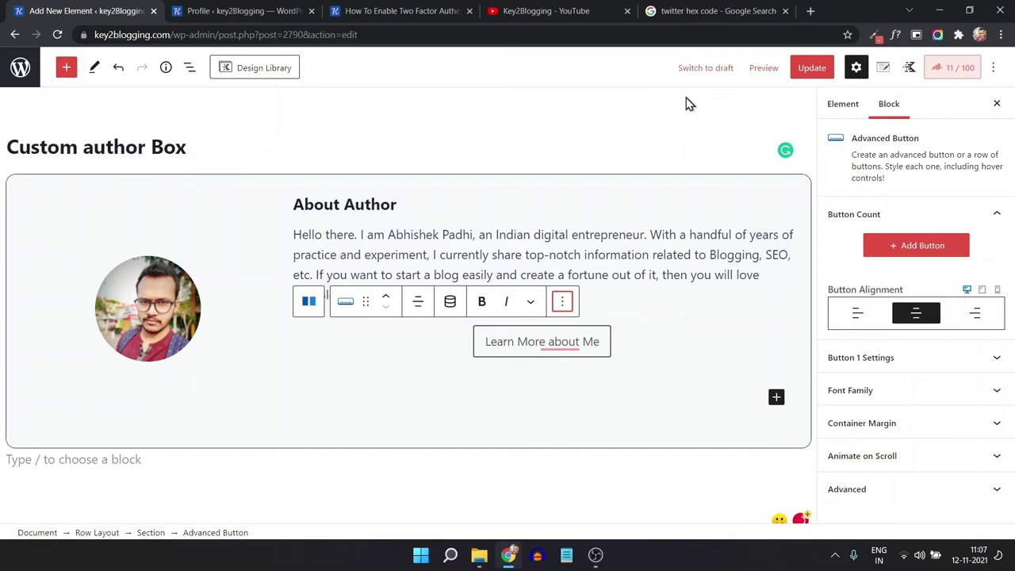
- Set the button's text colour to transparent, background to red, and border to light grey F7FAFC
{"action": "left_click", "coordinate": [894, 358]}
{"action": "scroll", "coordinate": [888, 362], "scroll_direction": "down", "scroll_amount": 3}
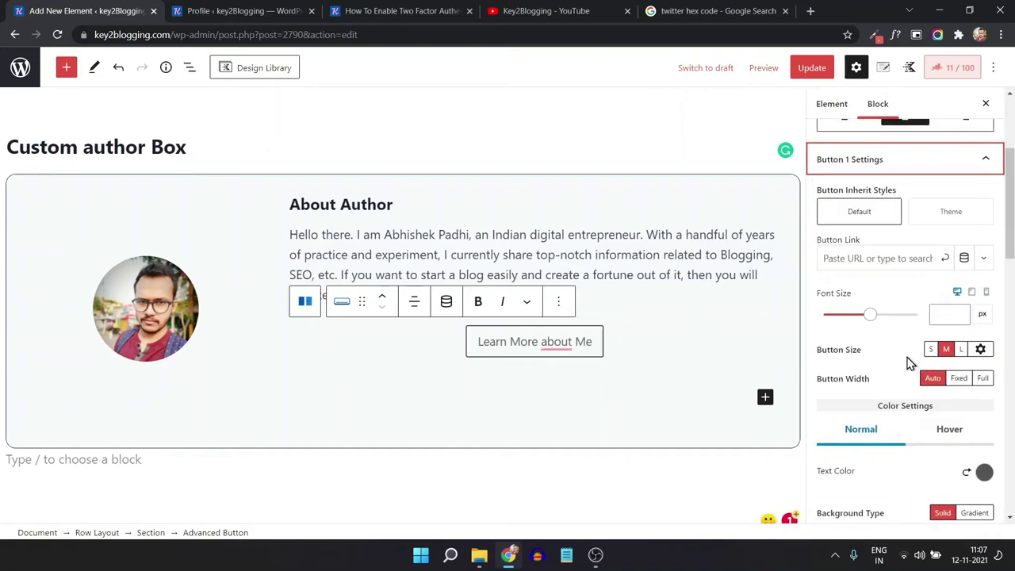
{"action": "scroll", "coordinate": [904, 366], "scroll_direction": "down", "scroll_amount": 4}
{"action": "left_click", "coordinate": [986, 340]}
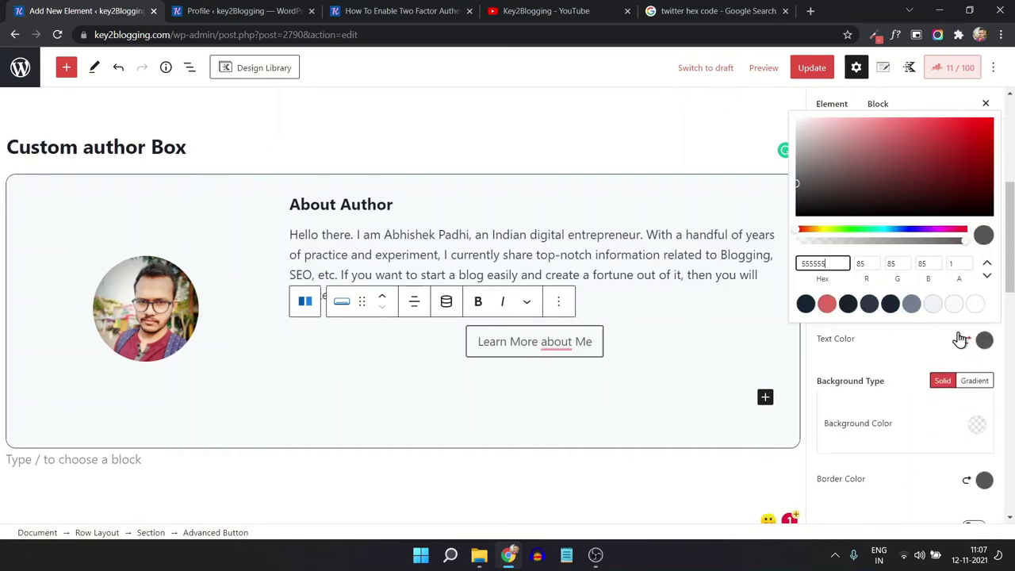
{"action": "left_click", "coordinate": [826, 305]}
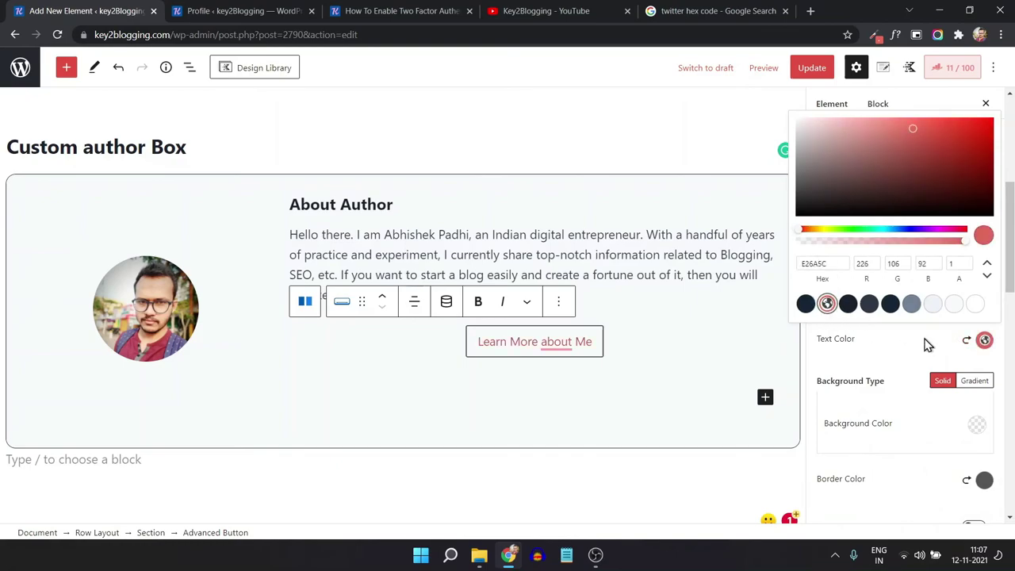
{"action": "left_click", "coordinate": [974, 306]}
{"action": "left_click", "coordinate": [913, 351]}
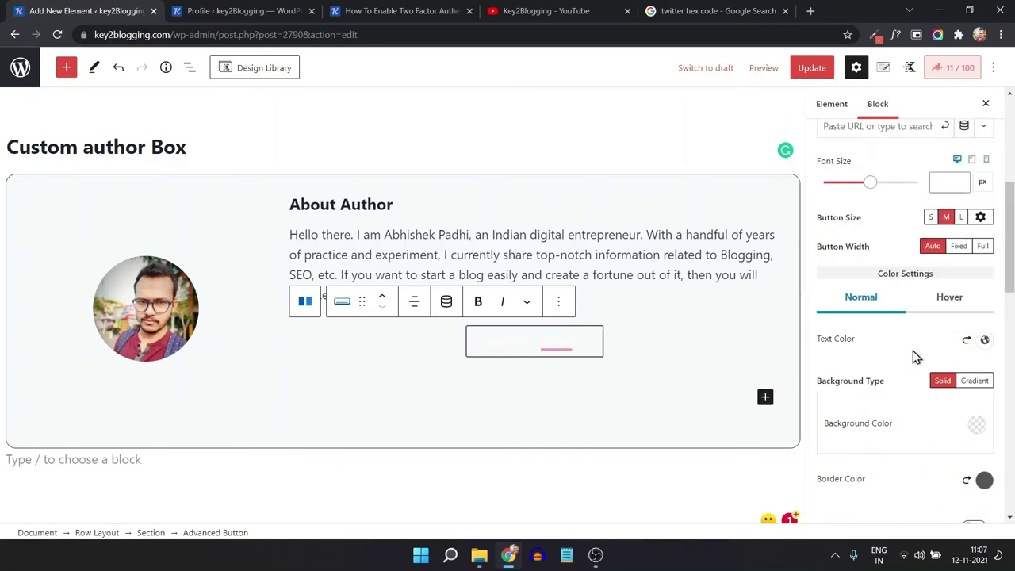
{"action": "left_click", "coordinate": [976, 423]}
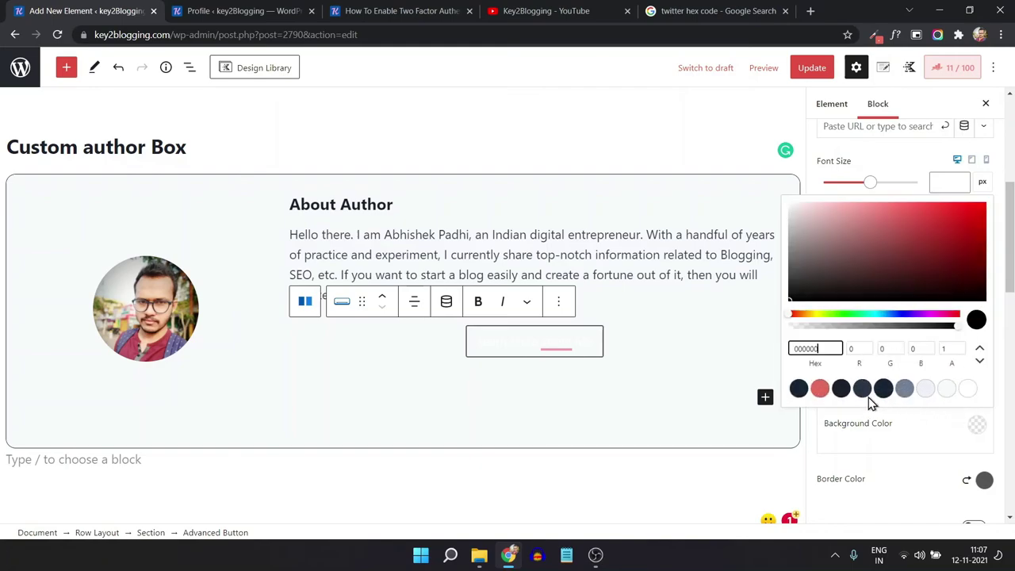
{"action": "left_click", "coordinate": [821, 394]}
{"action": "left_click", "coordinate": [913, 434]}
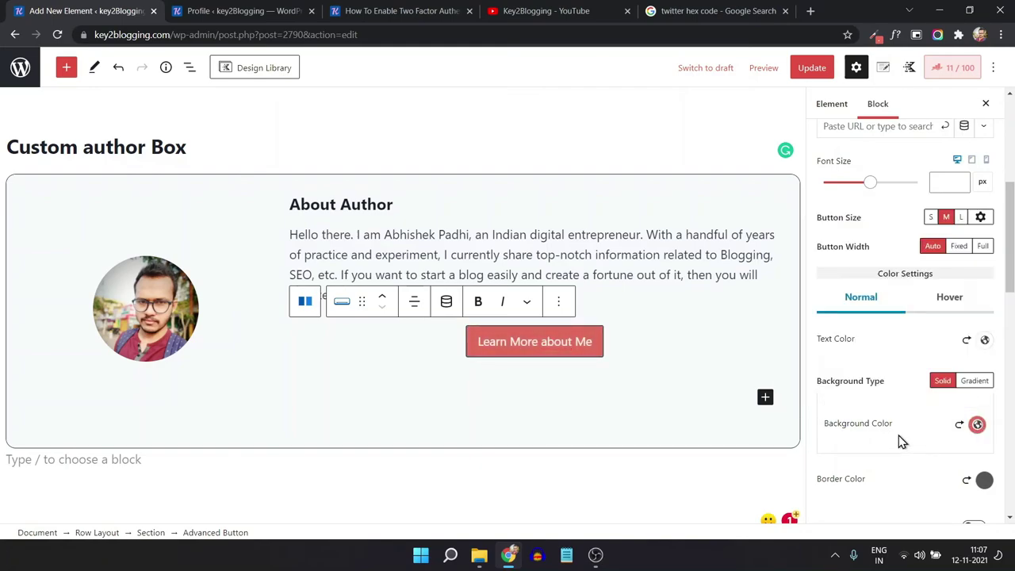
{"action": "scroll", "coordinate": [900, 441], "scroll_direction": "down", "scroll_amount": 2}
{"action": "left_click", "coordinate": [981, 348]}
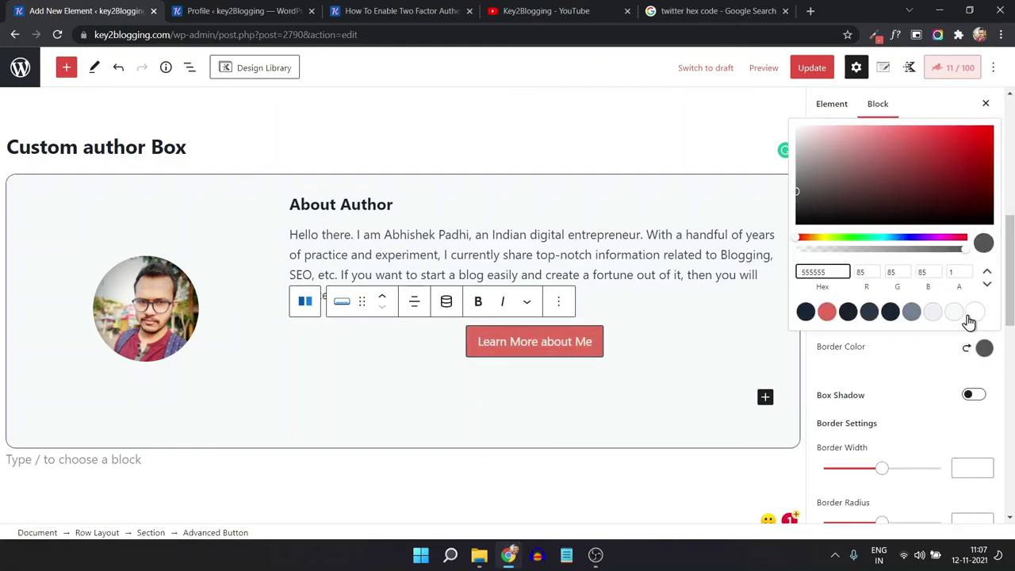
{"action": "left_click", "coordinate": [954, 312]}
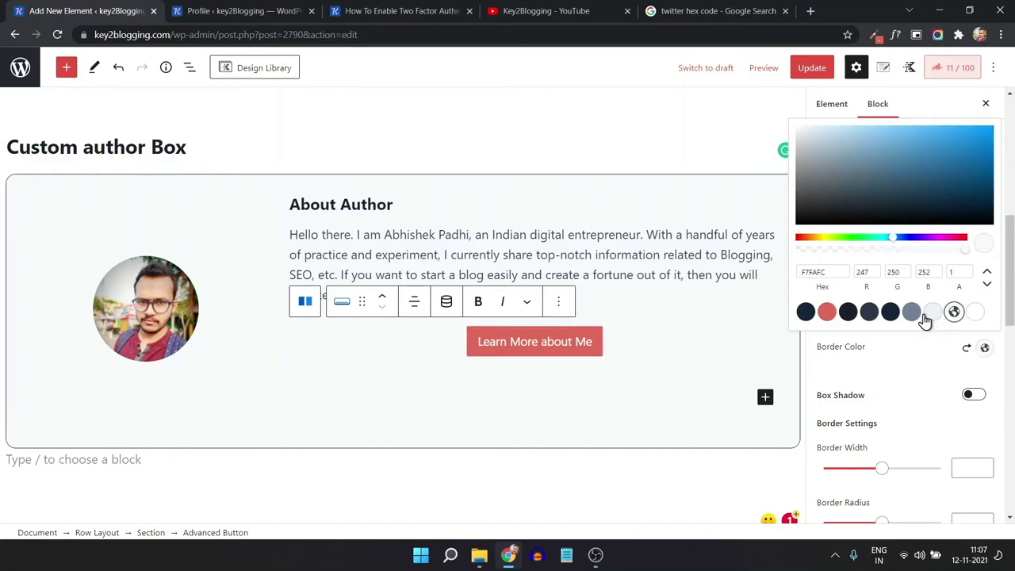
{"action": "left_click", "coordinate": [910, 363]}
- Give the button a 30 border radius and a right-arrow icon
{"action": "scroll", "coordinate": [910, 363], "scroll_direction": "down", "scroll_amount": 3}
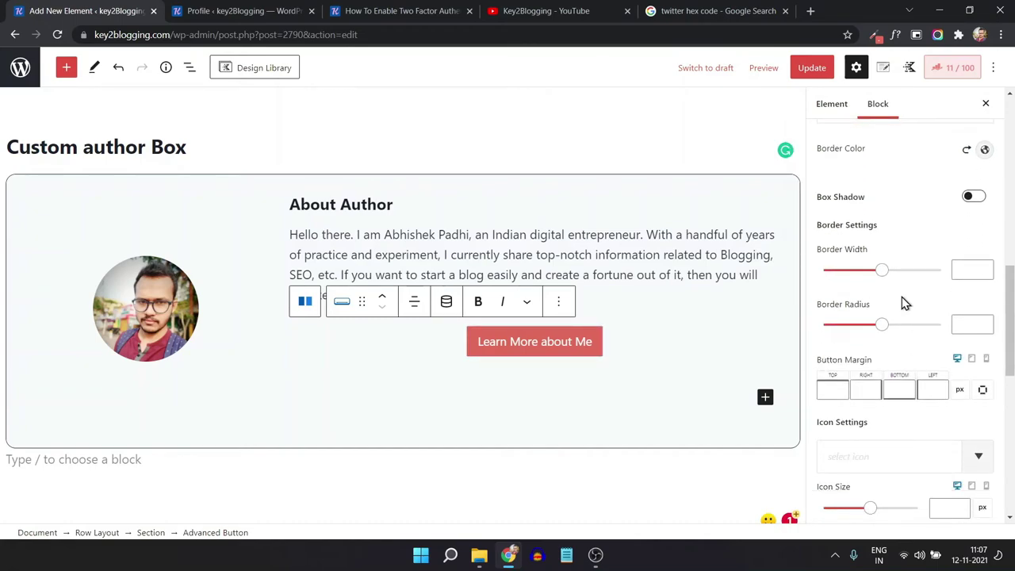
{"action": "left_click", "coordinate": [964, 329]}
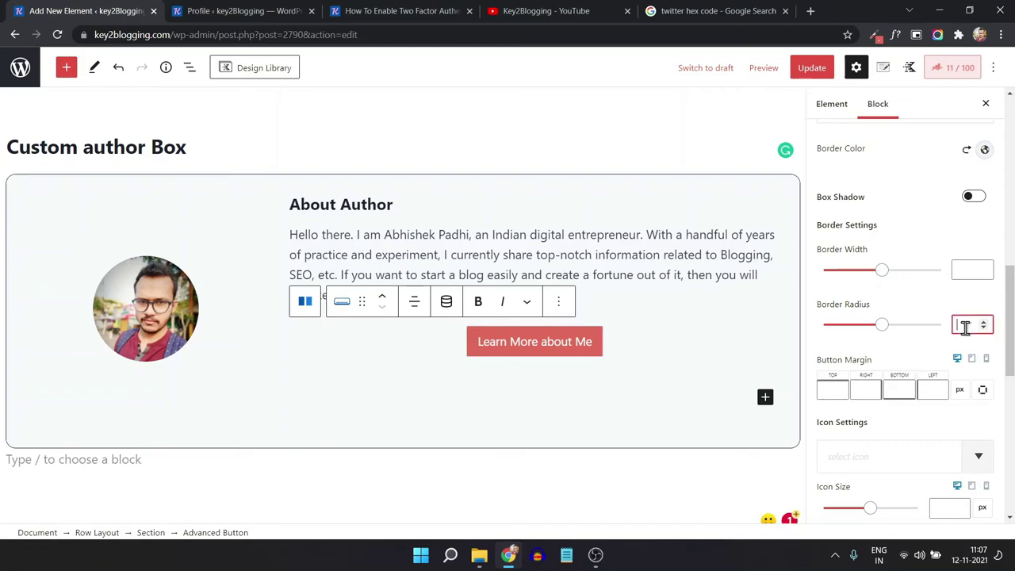
{"action": "type", "text": "30"}
{"action": "scroll", "coordinate": [936, 333], "scroll_direction": "down", "scroll_amount": 2}
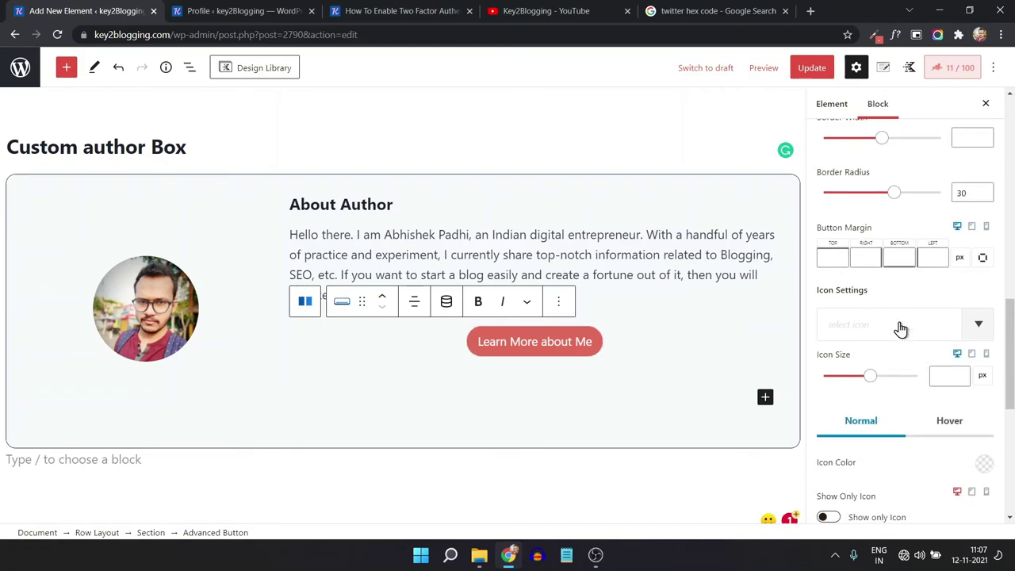
{"action": "left_click", "coordinate": [899, 329]}
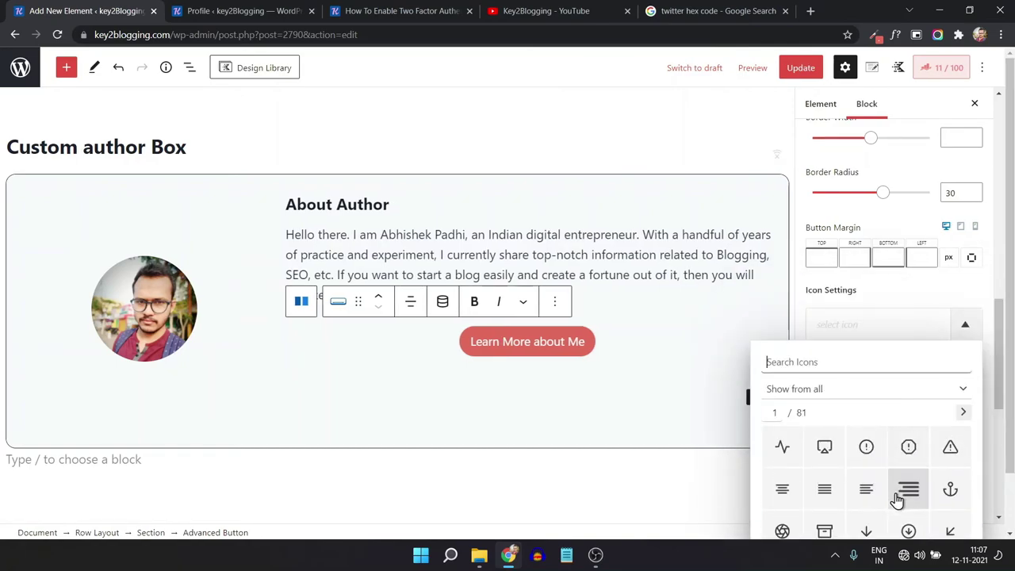
{"action": "left_click_drag", "start_coordinate": [1004, 358], "coordinate": [1004, 376]}
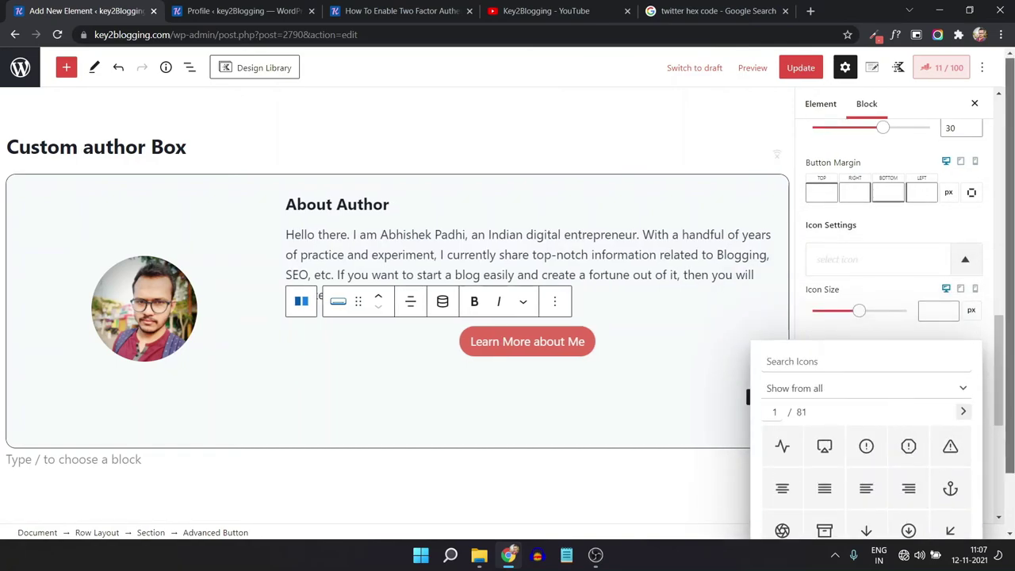
{"action": "left_click", "coordinate": [909, 508]}
{"action": "left_click", "coordinate": [900, 233]}
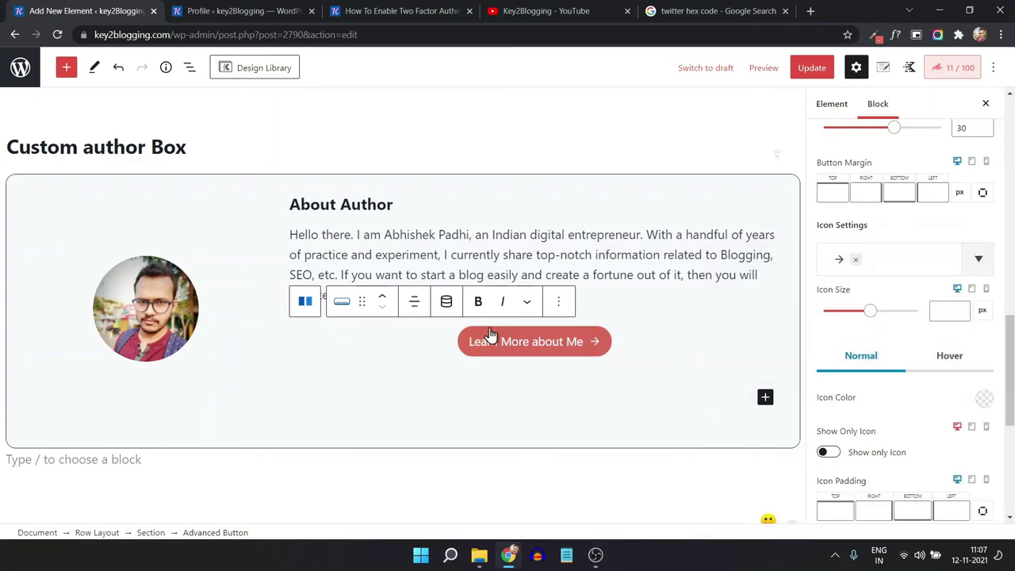
- Align the button to the left under the bio
{"action": "left_click", "coordinate": [416, 307]}
{"action": "left_click", "coordinate": [418, 345]}
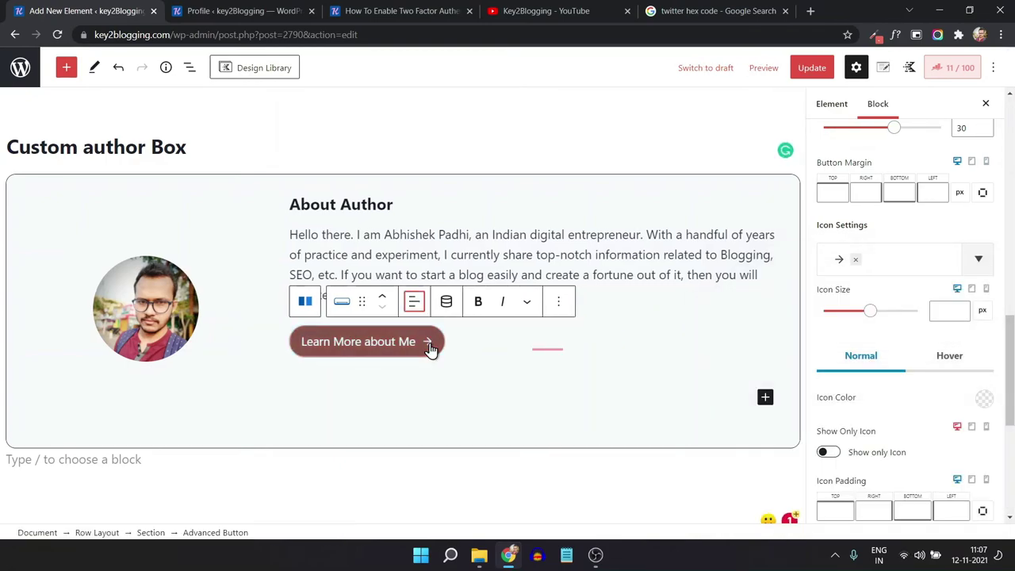
{"action": "left_click", "coordinate": [660, 329]}
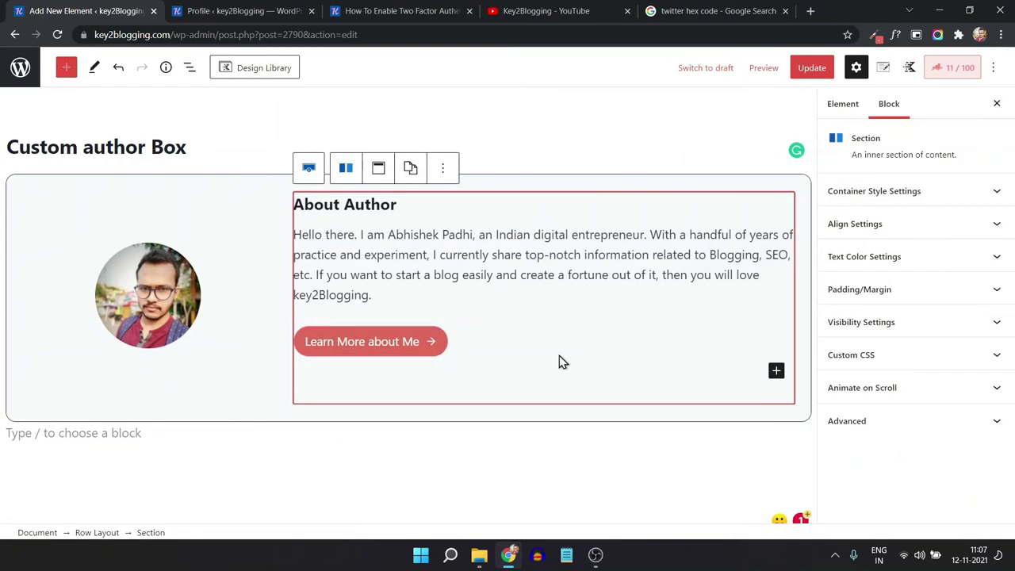
- Update the author box element and reload the live two-factor post
{"action": "left_click", "coordinate": [515, 460]}
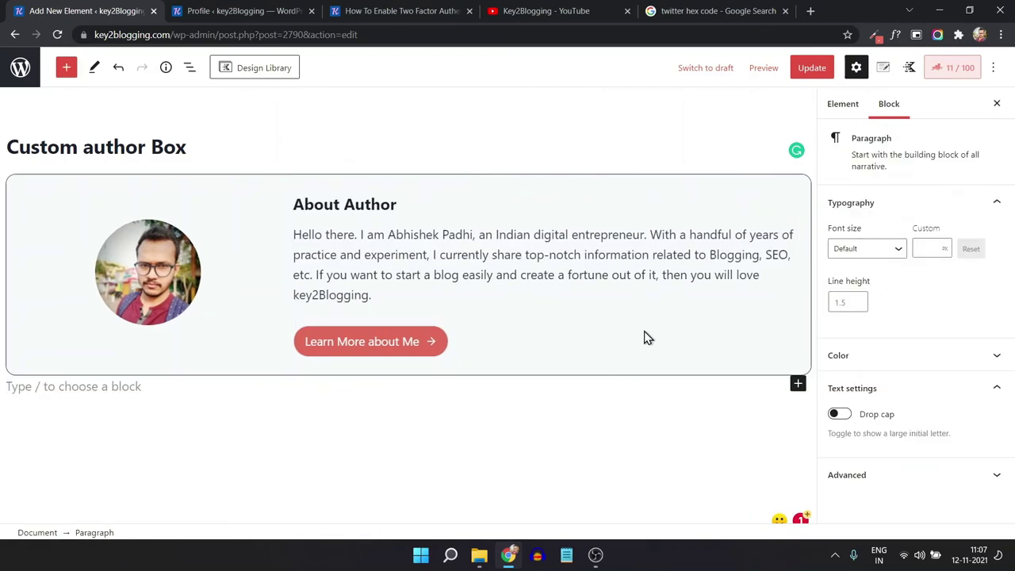
{"action": "left_click", "coordinate": [810, 67]}
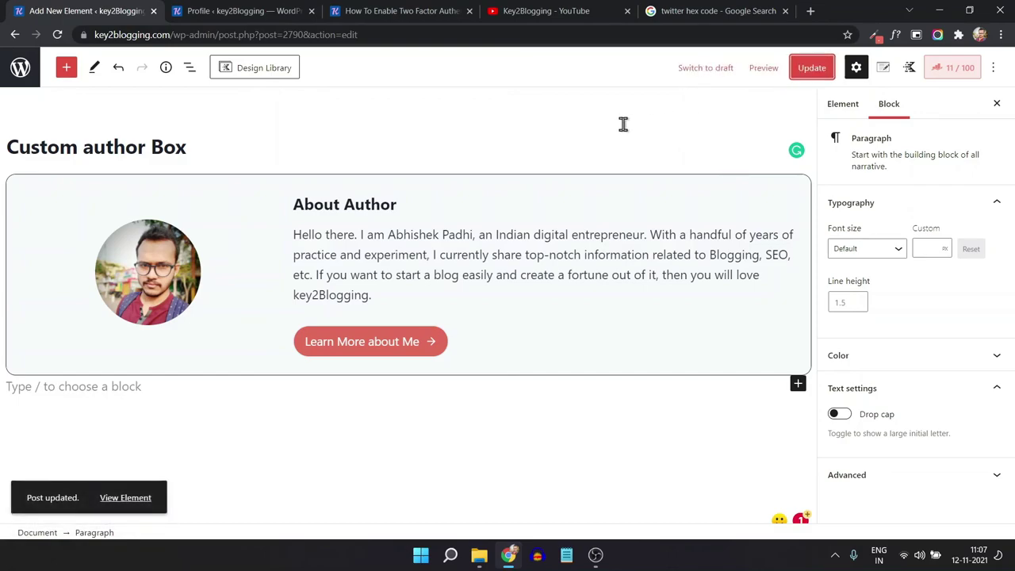
{"action": "left_click", "coordinate": [404, 11]}
{"action": "left_click", "coordinate": [58, 37]}
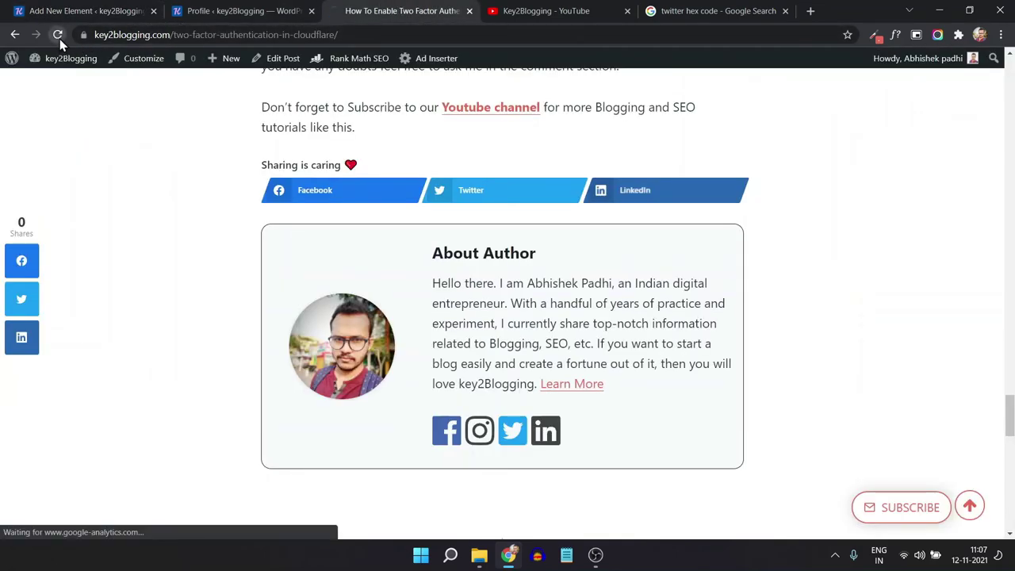